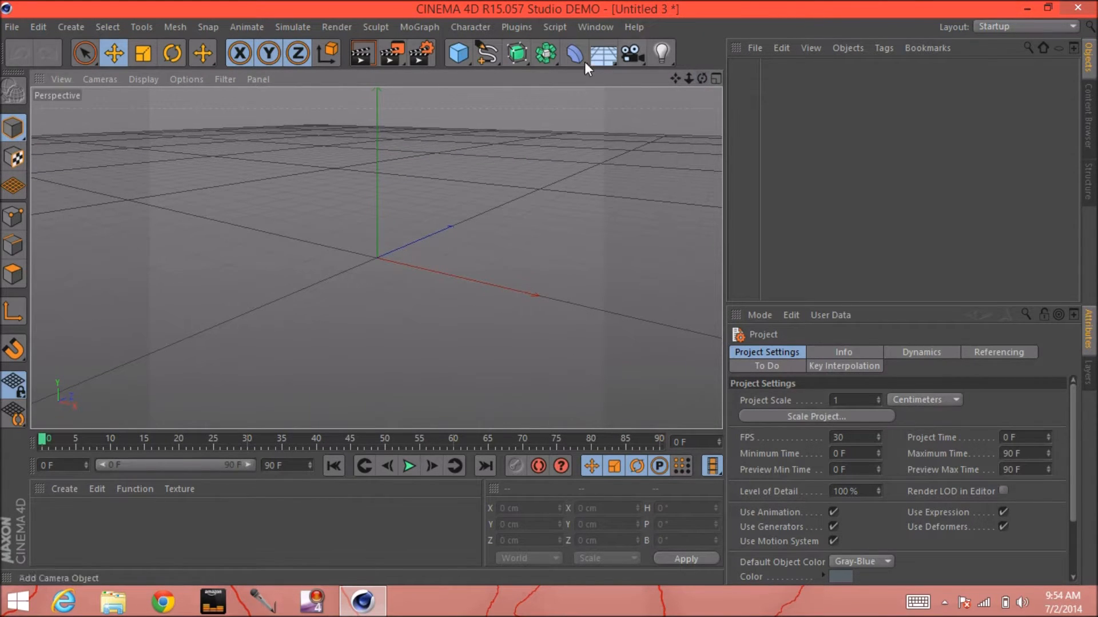
- Create a text spline and set its text to "Sir Raptor Hax"
{"action": "left_click", "coordinate": [486, 60]}
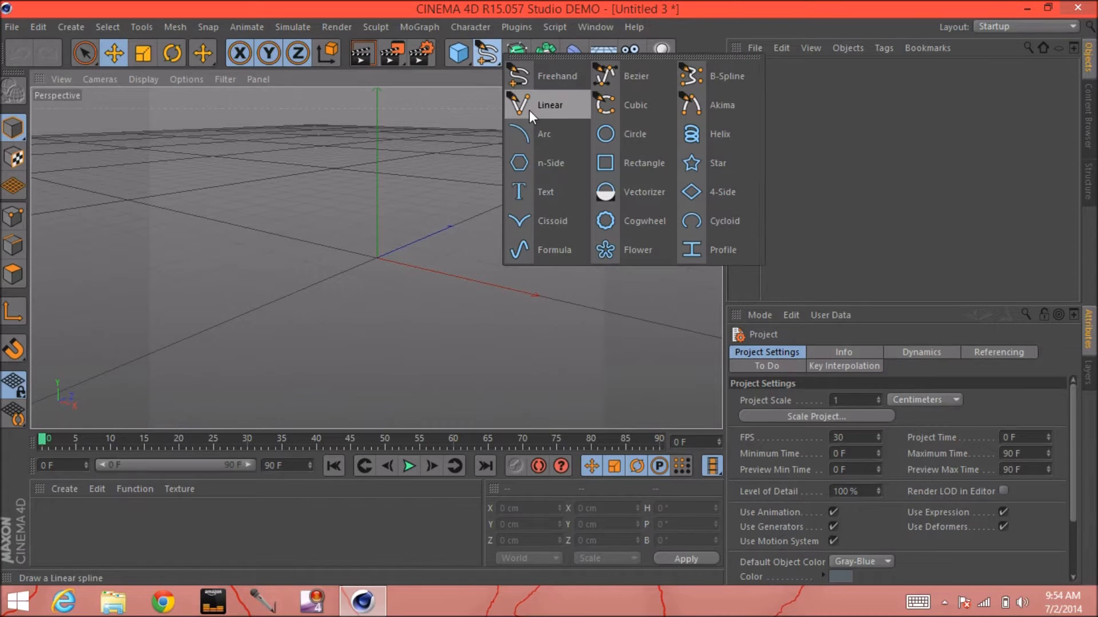
{"action": "left_click", "coordinate": [534, 182]}
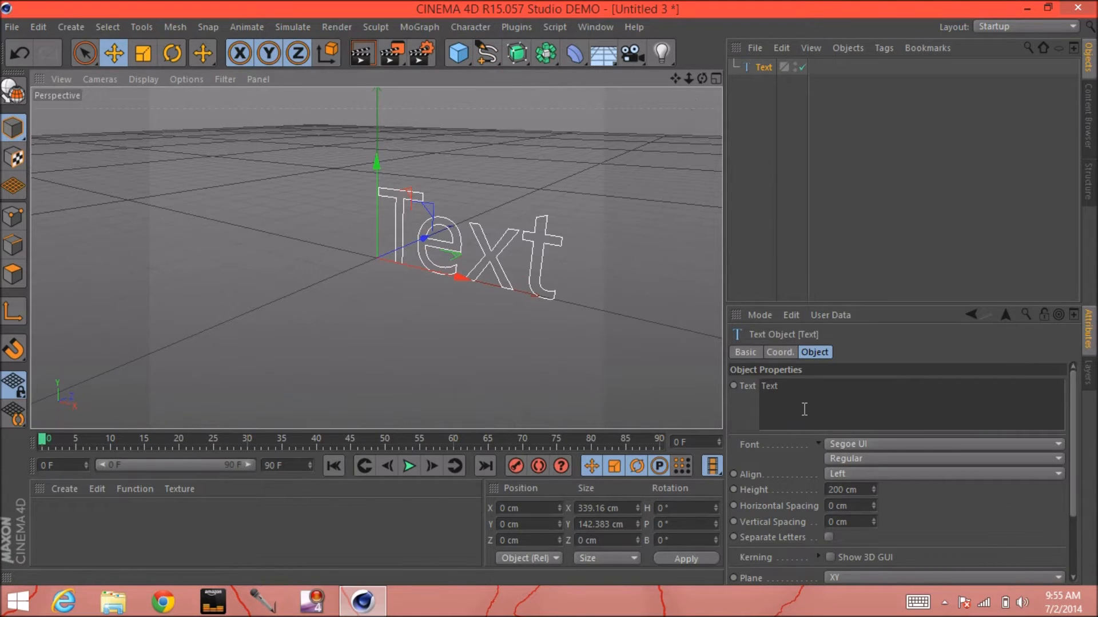
{"action": "double_click", "coordinate": [800, 384]}
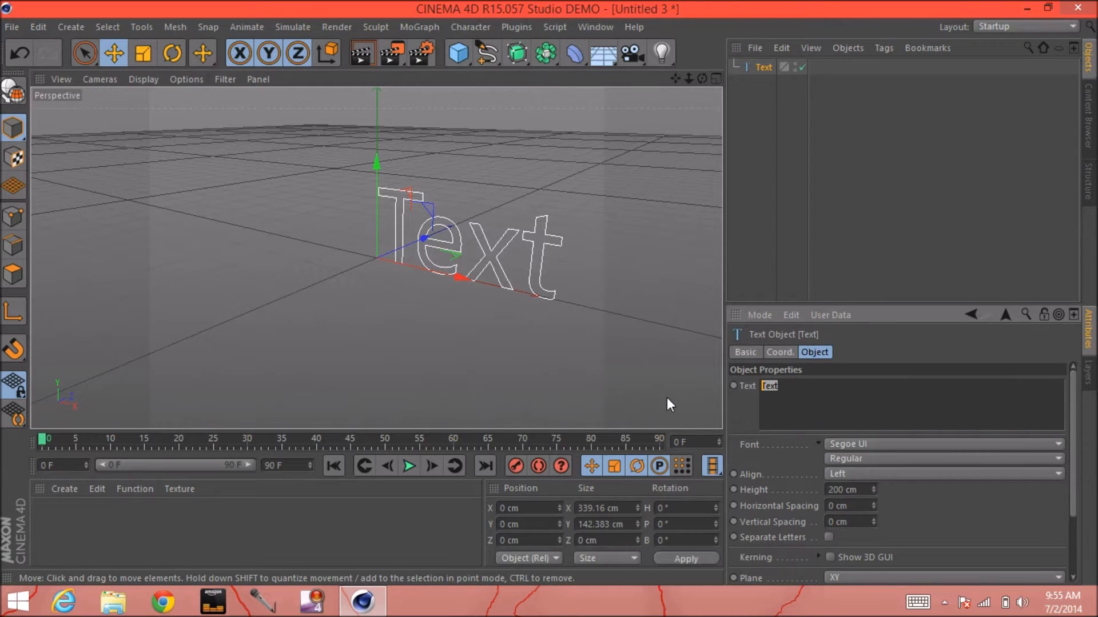
{"action": "type", "text": "Sir Raptor Hax"}
- Change the text spline's font to Impact
{"action": "left_click", "coordinate": [859, 449]}
{"action": "left_click", "coordinate": [859, 449]}
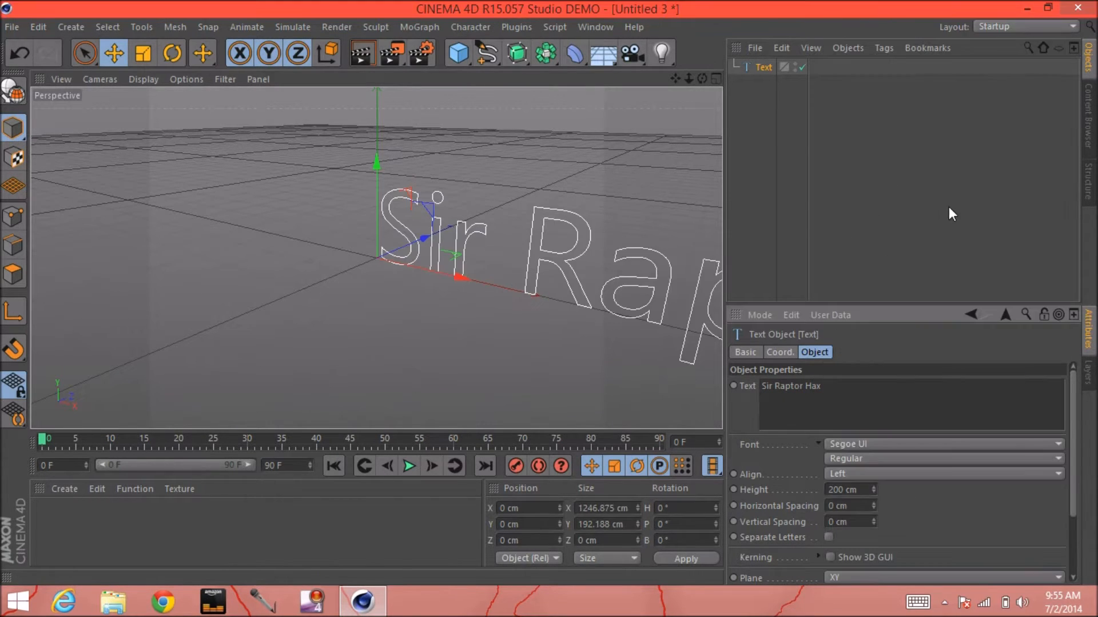
{"action": "left_click", "coordinate": [856, 459]}
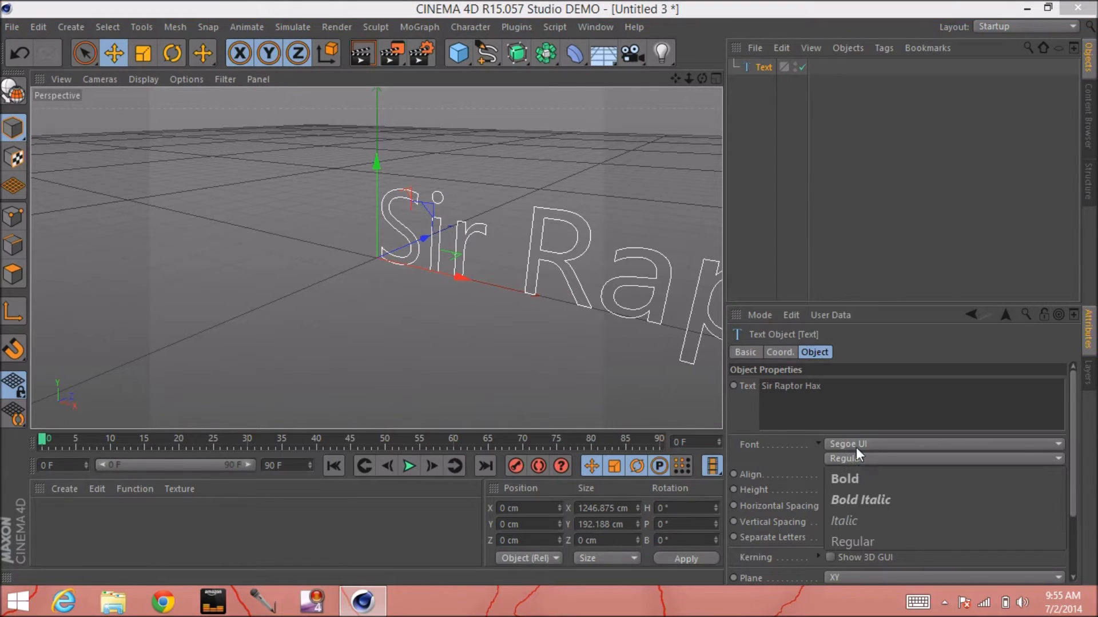
{"action": "left_click", "coordinate": [858, 442]}
{"action": "left_click", "coordinate": [858, 442]}
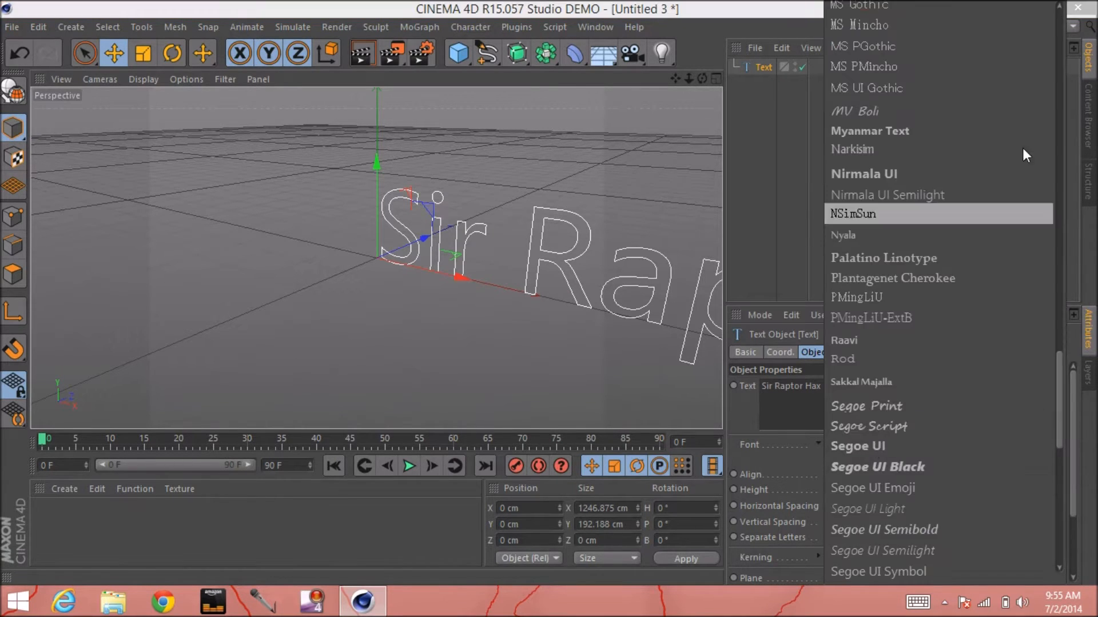
{"action": "left_click_drag", "start_coordinate": [1057, 360], "coordinate": [1071, 140]}
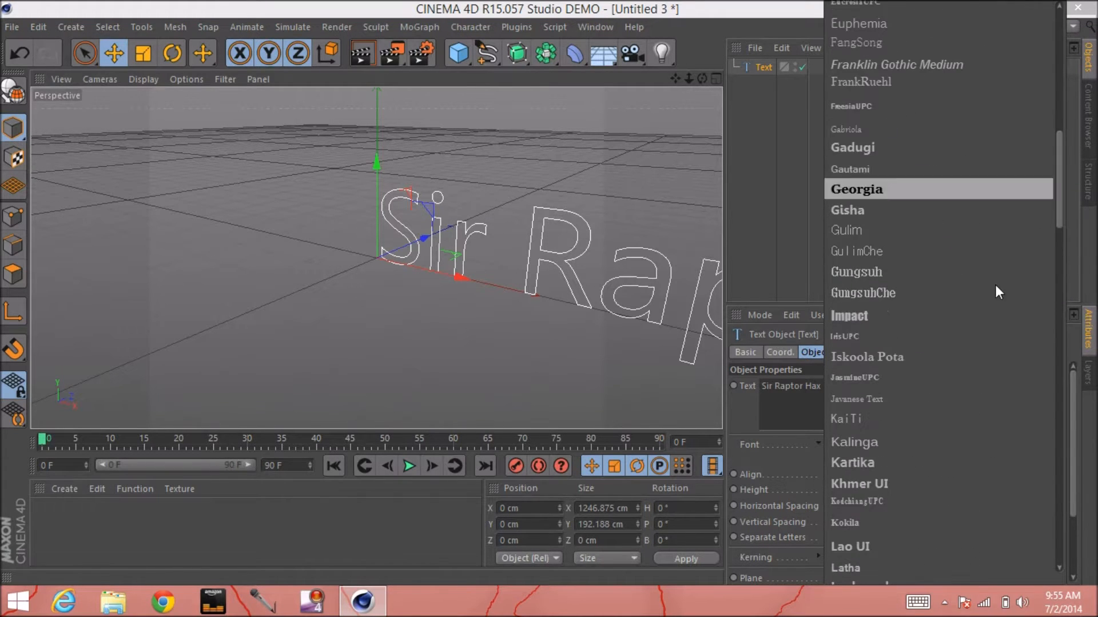
{"action": "left_click", "coordinate": [891, 320]}
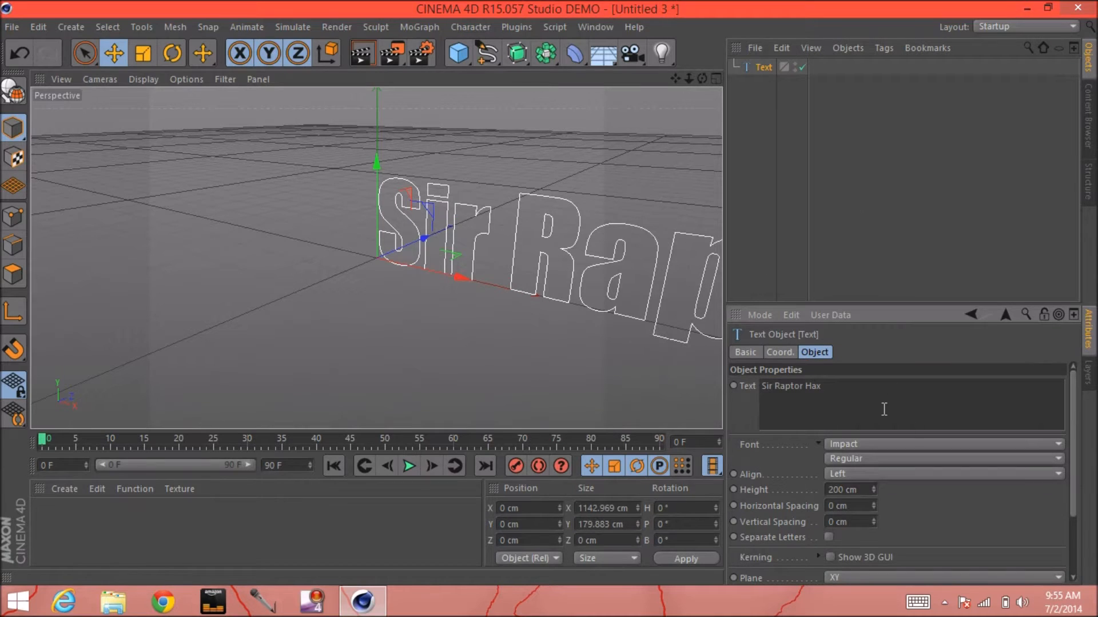
- Set the text's alignment to Middle and its horizontal spacing to 5 cm
{"action": "left_click", "coordinate": [845, 473]}
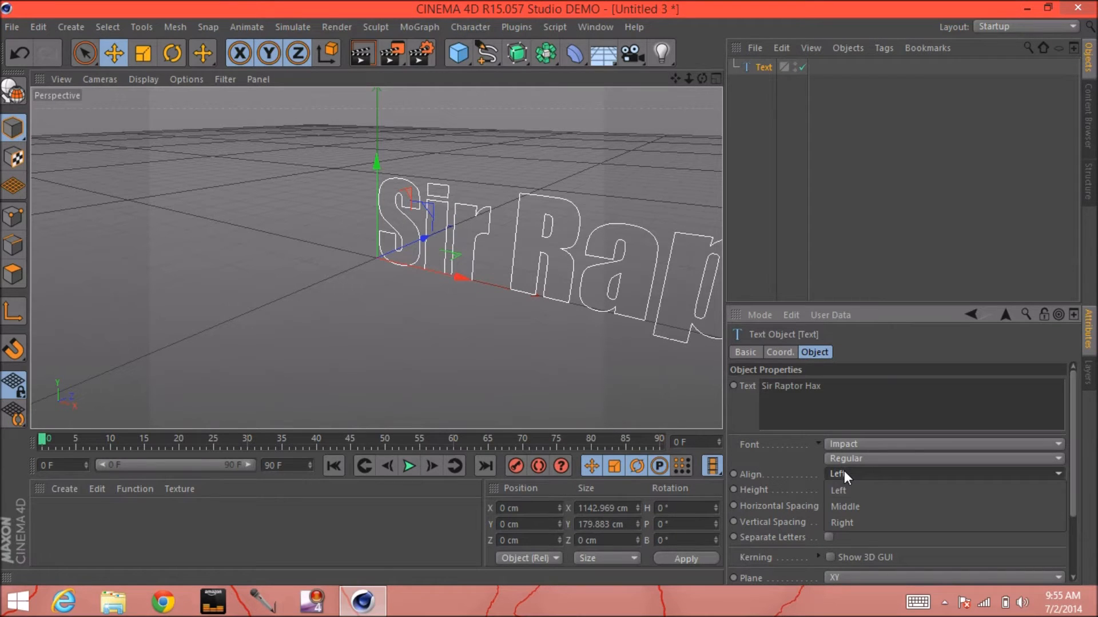
{"action": "left_click", "coordinate": [851, 507]}
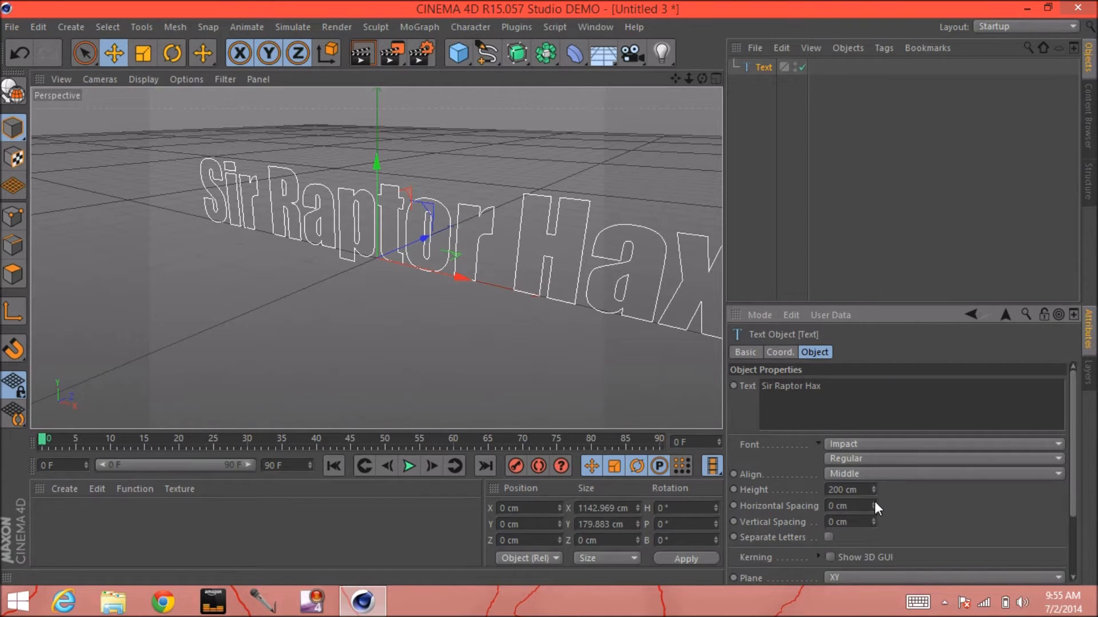
{"action": "left_click_drag", "start_coordinate": [873, 503], "coordinate": [872, 502]}
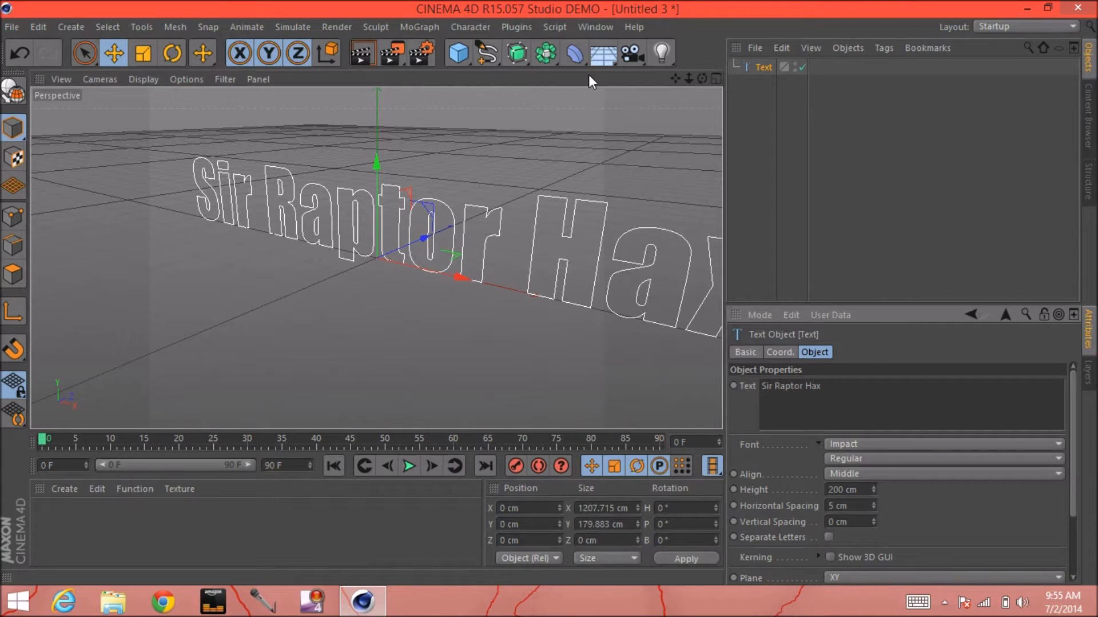
- Add an Extrude generator and make the Text spline its child
{"action": "left_click_drag", "start_coordinate": [528, 50], "coordinate": [691, 80]}
{"action": "mouse_move", "coordinate": [757, 74]}
{"action": "left_mouse_down"}
{"action": "mouse_move", "coordinate": [777, 66]}
{"action": "mouse_move", "coordinate": [779, 82]}
{"action": "mouse_move", "coordinate": [773, 60]}
{"action": "left_mouse_up"}
{"action": "left_click", "coordinate": [770, 84]}
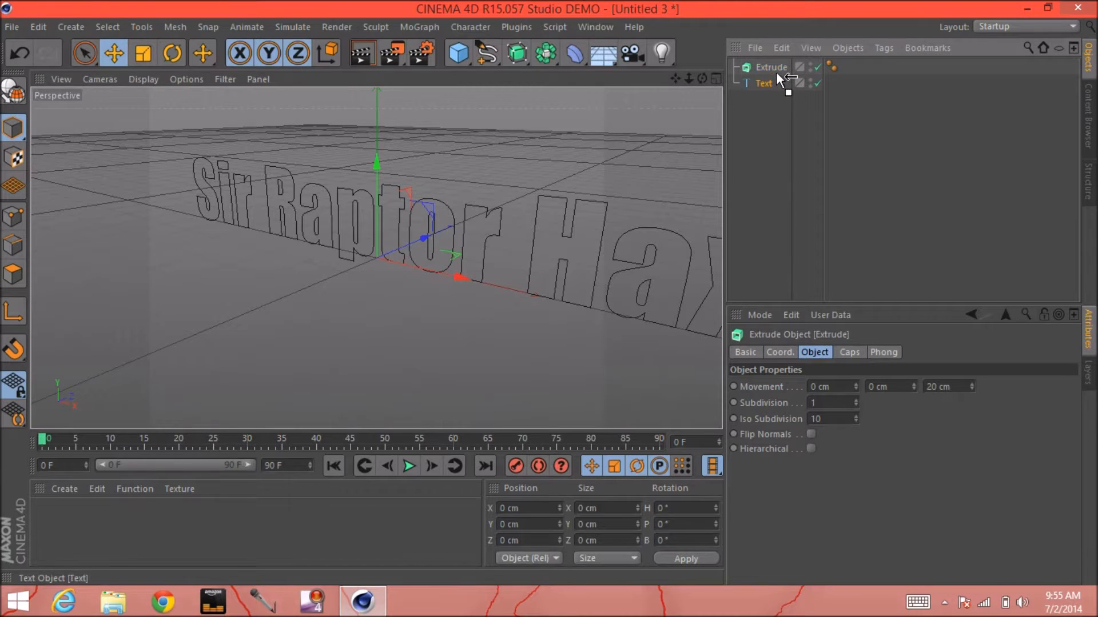
{"action": "left_click_drag", "start_coordinate": [779, 67], "coordinate": [779, 66]}
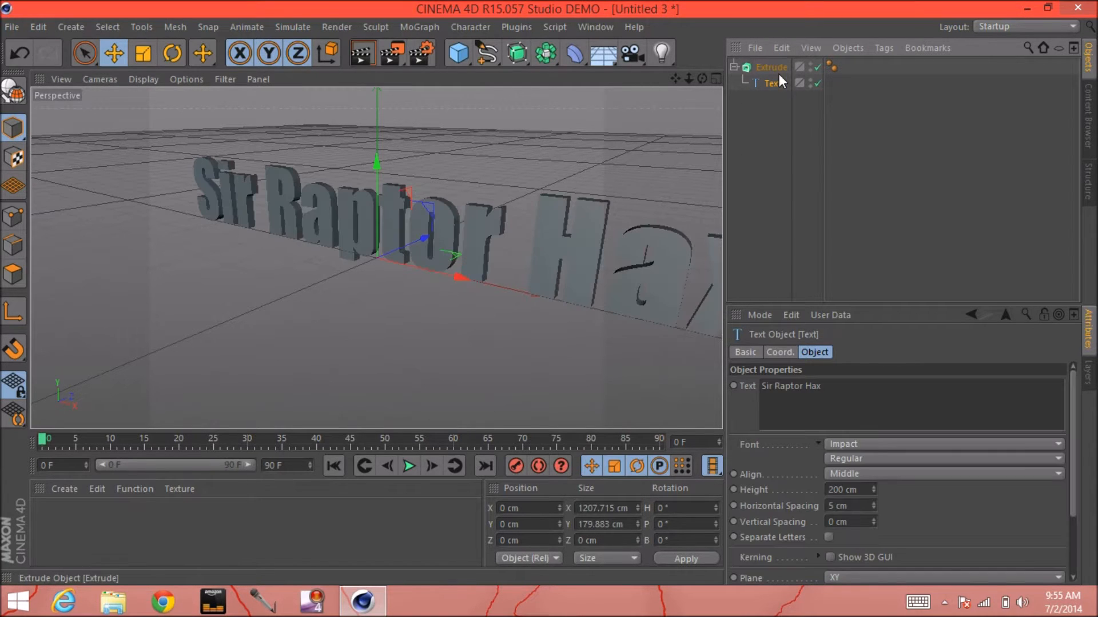
- Set the Extrude object's Z movement to 60 cm to deepen the lettering
{"action": "left_click", "coordinate": [780, 67]}
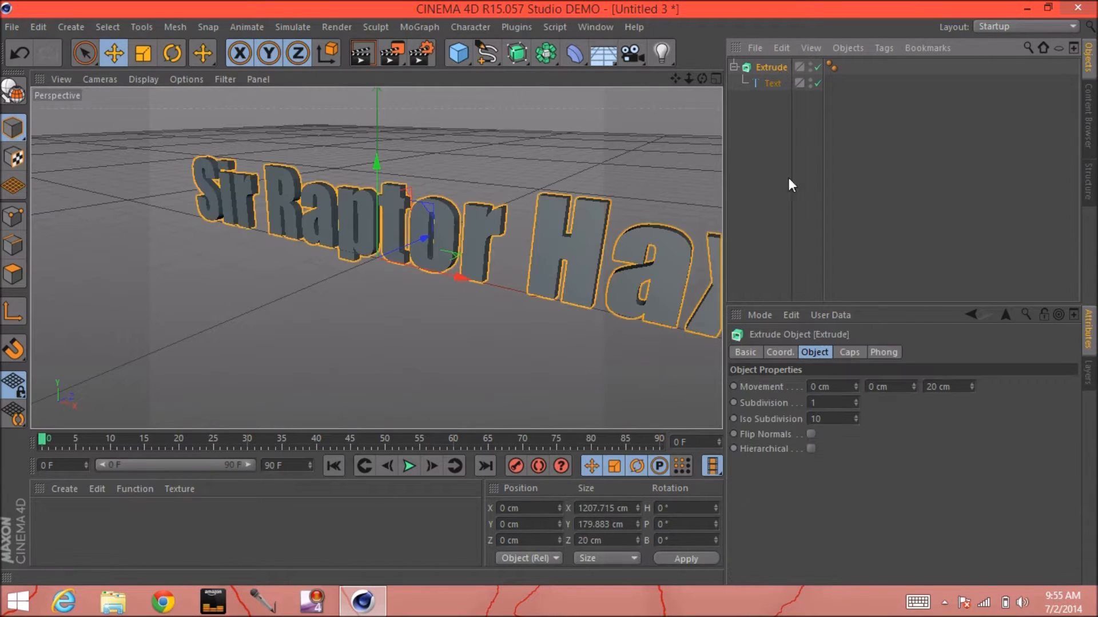
{"action": "left_click", "coordinate": [933, 387]}
{"action": "key", "text": "BackSpace"}
{"action": "type", "text": "6"}
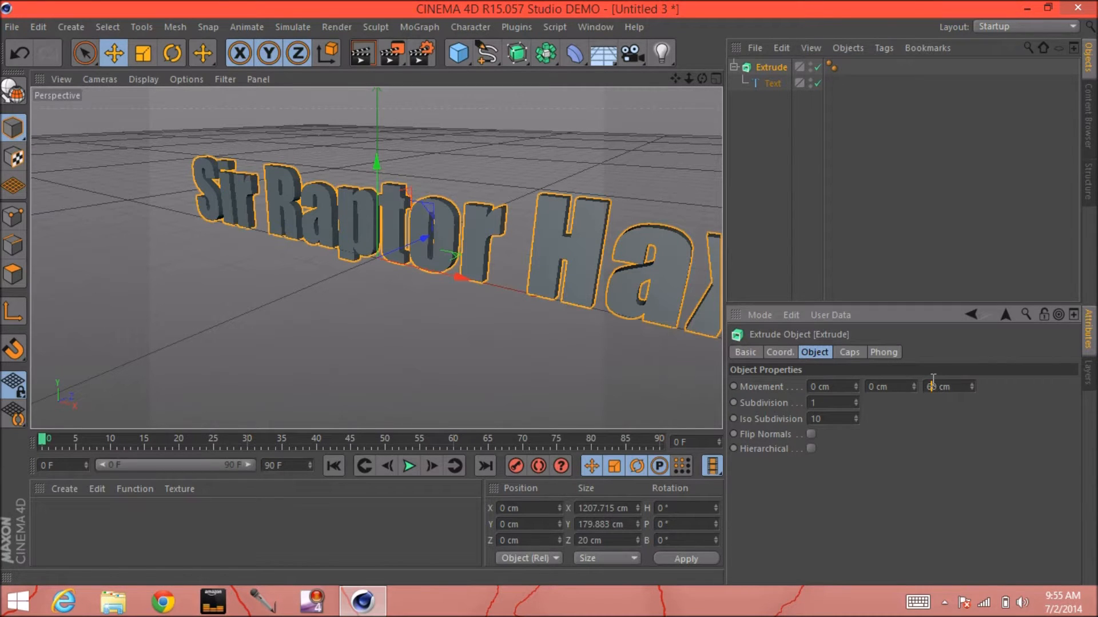
{"action": "key", "text": "Return"}
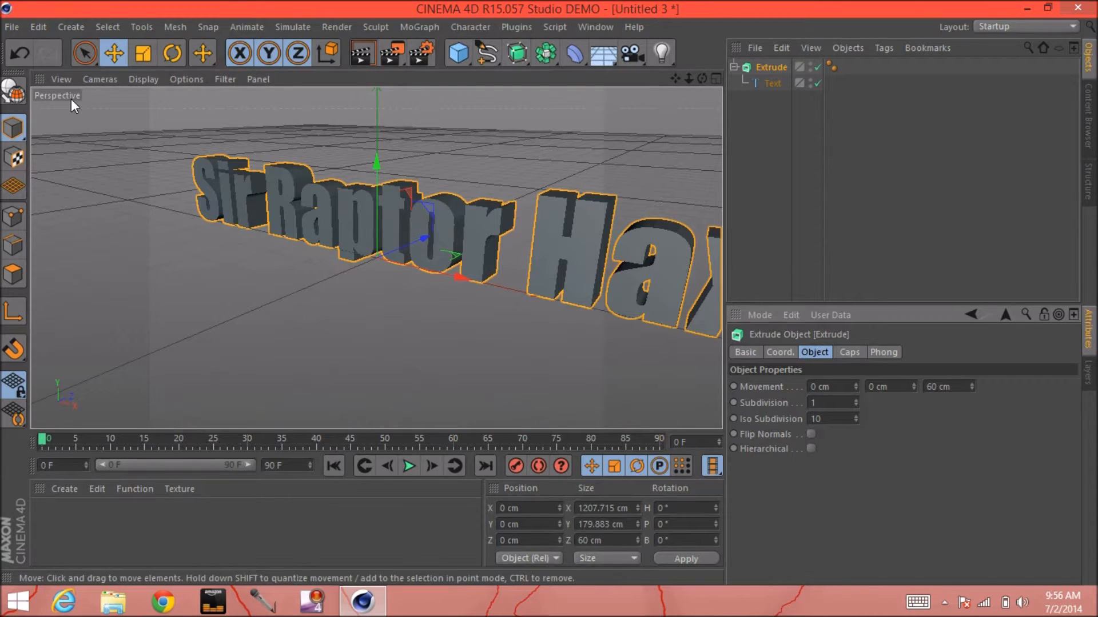
- Create a Null object and place the Extrude object with its text inside it
{"action": "left_click", "coordinate": [67, 27]}
{"action": "mouse_move", "coordinate": [82, 50]}
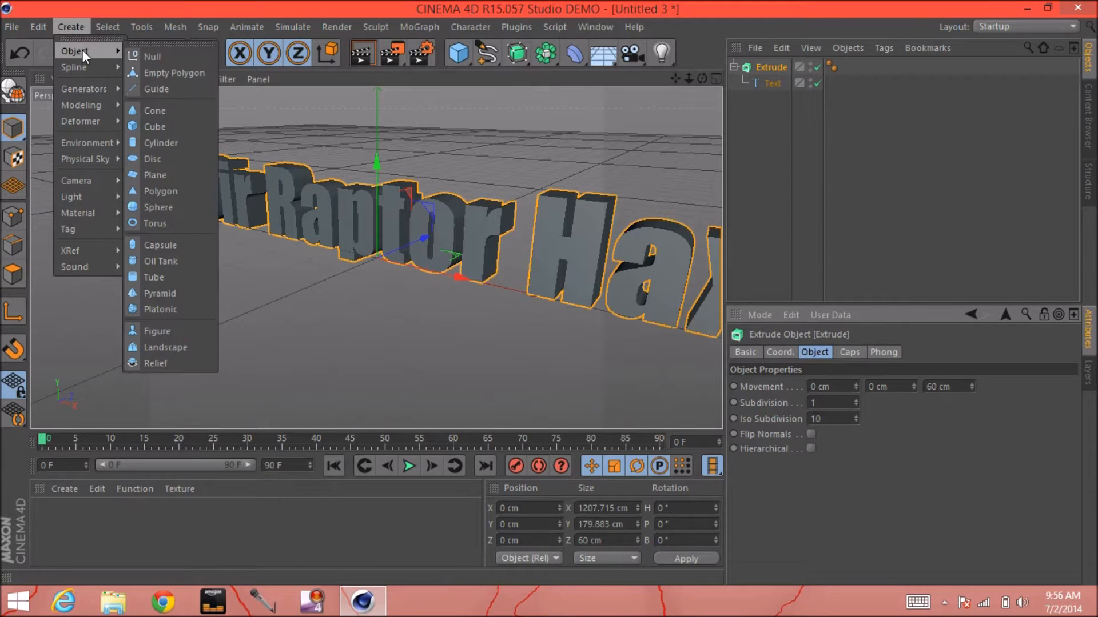
{"action": "left_click", "coordinate": [152, 52]}
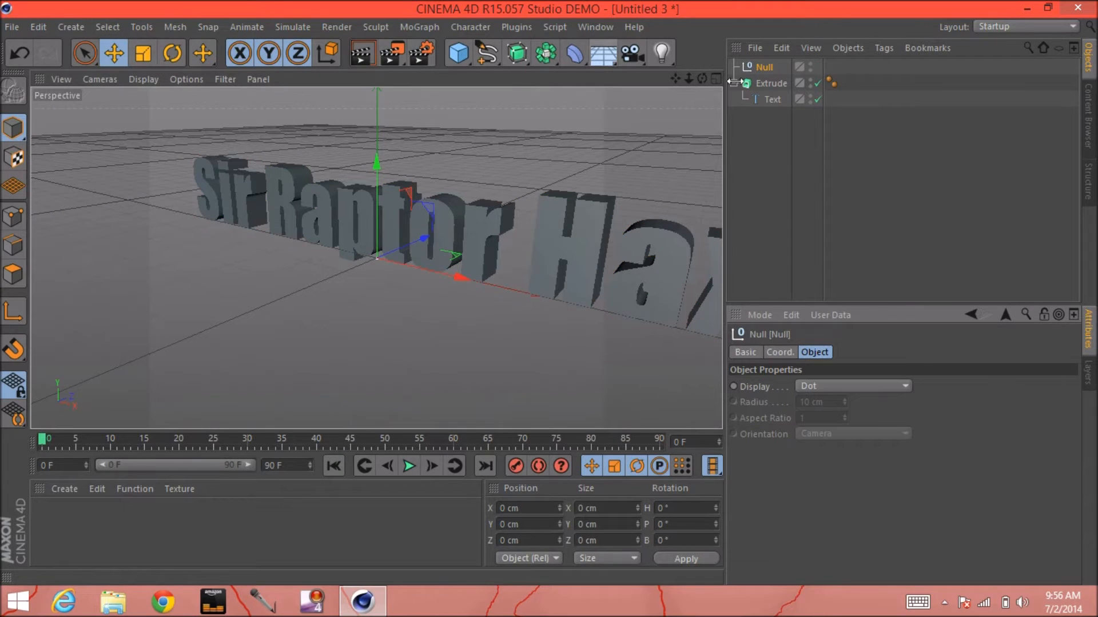
{"action": "left_click_drag", "start_coordinate": [769, 84], "coordinate": [766, 69]}
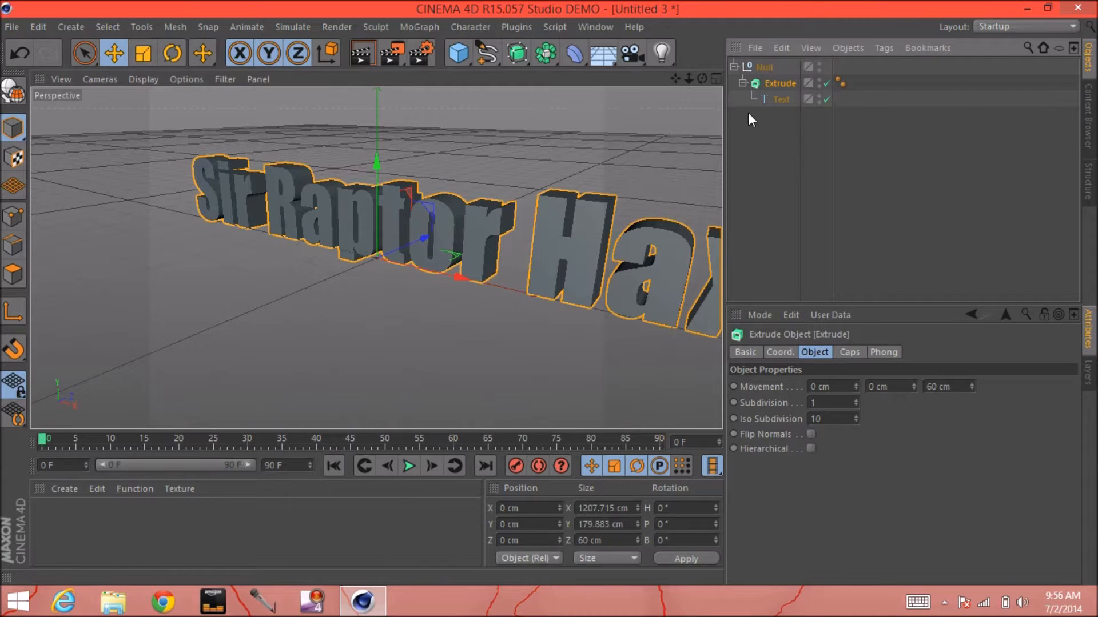
{"action": "left_click", "coordinate": [765, 67]}
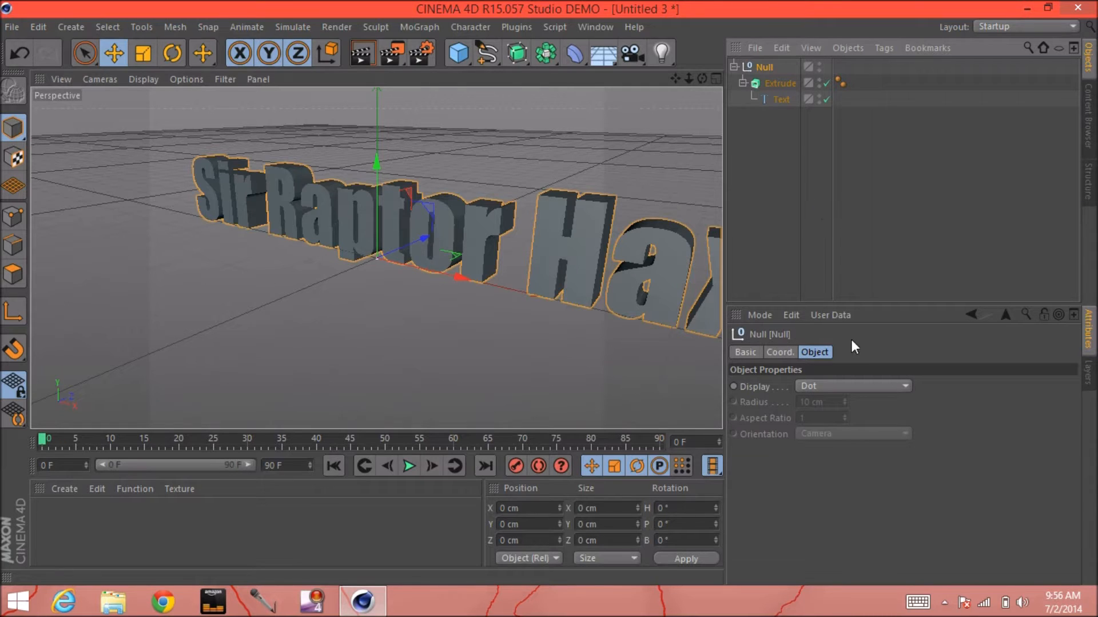
{"action": "left_click", "coordinate": [822, 386]}
{"action": "left_click", "coordinate": [822, 387]}
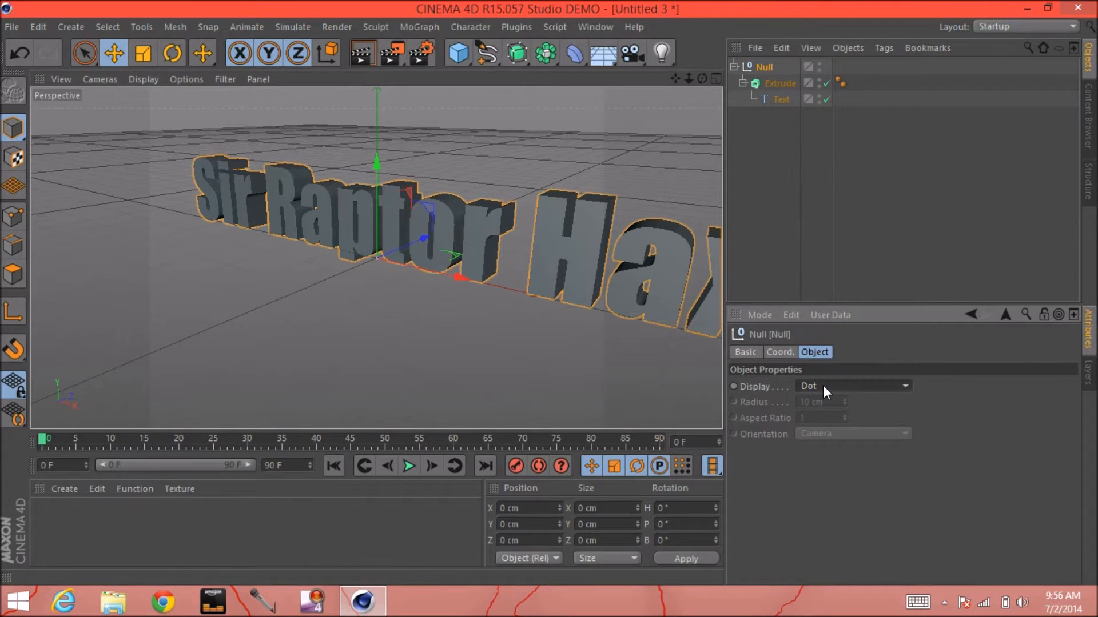
{"action": "left_click", "coordinate": [742, 83]}
- Add a MoGraph Fracture object and make the Null group its child
{"action": "left_click", "coordinate": [420, 25]}
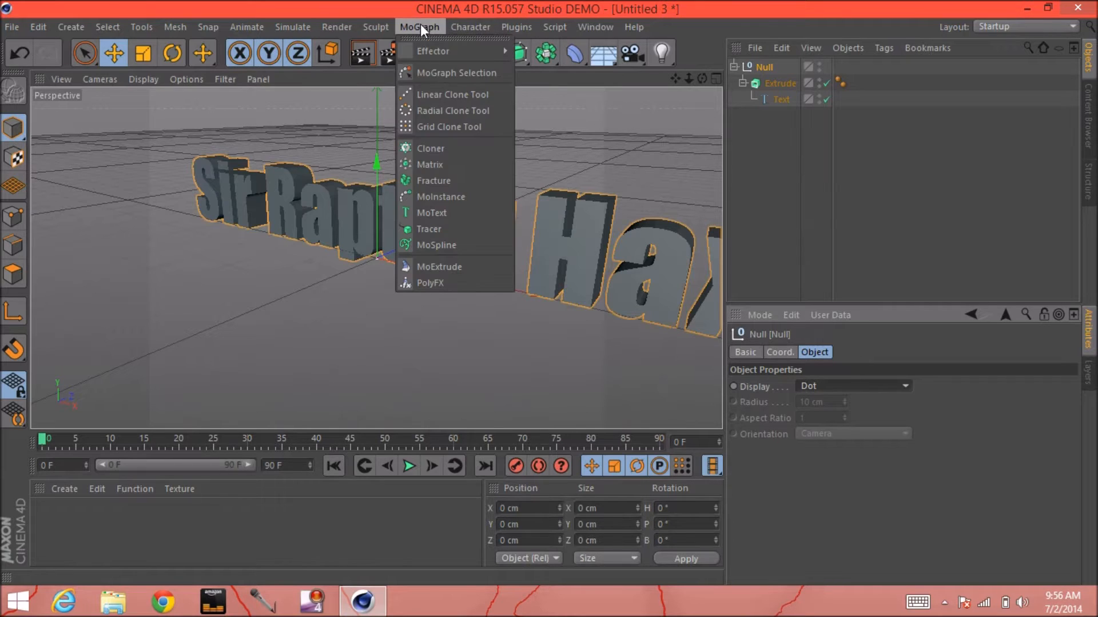
{"action": "left_click", "coordinate": [425, 179]}
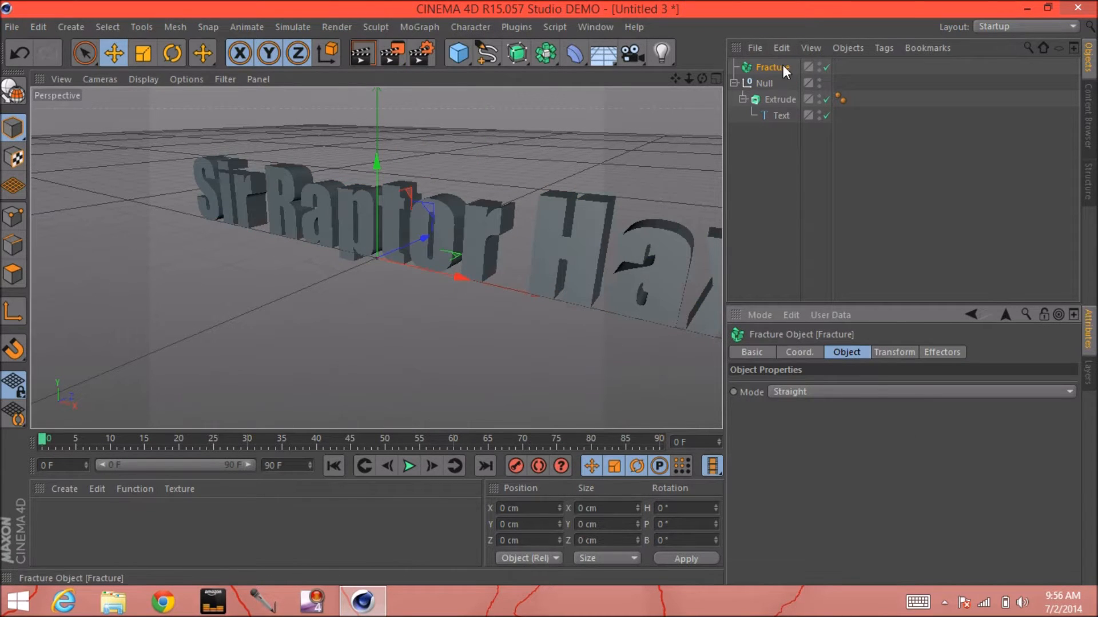
{"action": "left_click_drag", "start_coordinate": [766, 83], "coordinate": [773, 67]}
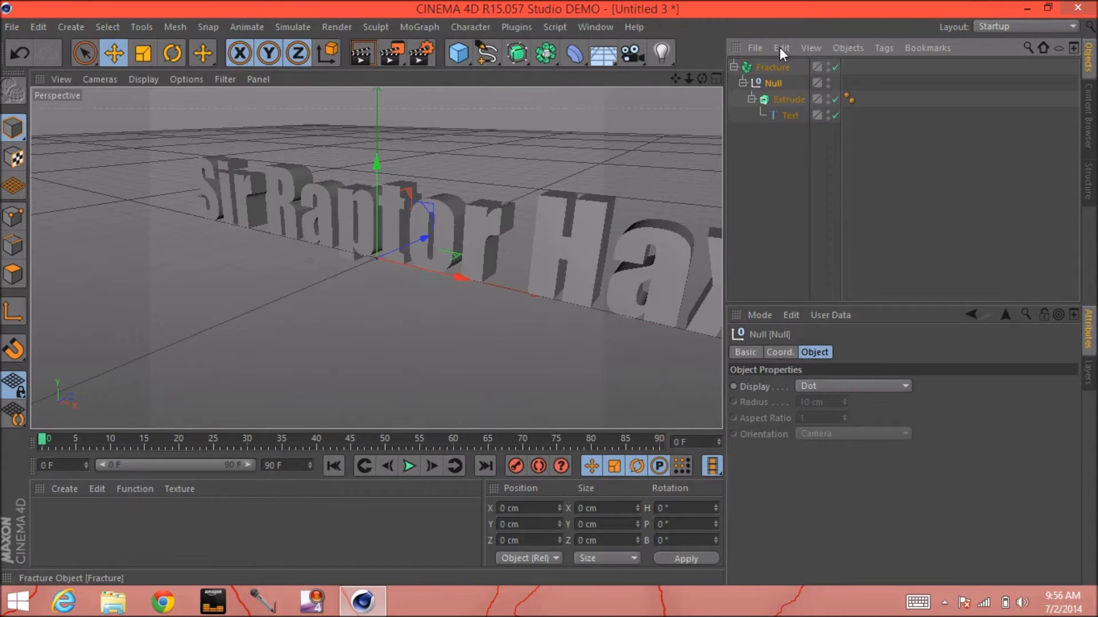
- Set the Fracture object's mode to Explode Segments
{"action": "left_click", "coordinate": [772, 66]}
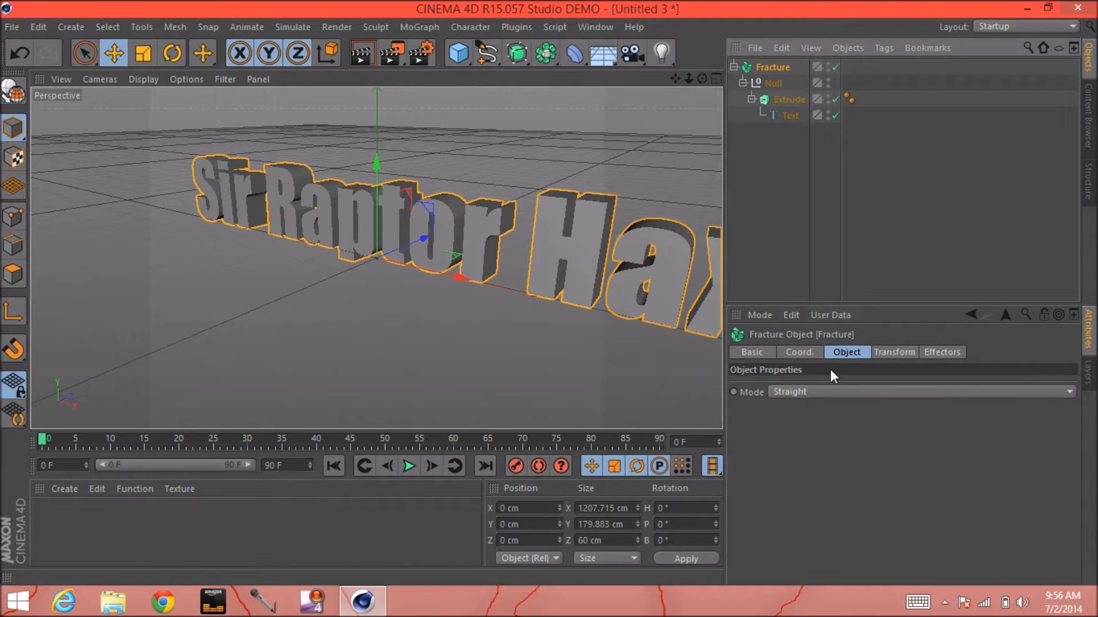
{"action": "left_click", "coordinate": [818, 389]}
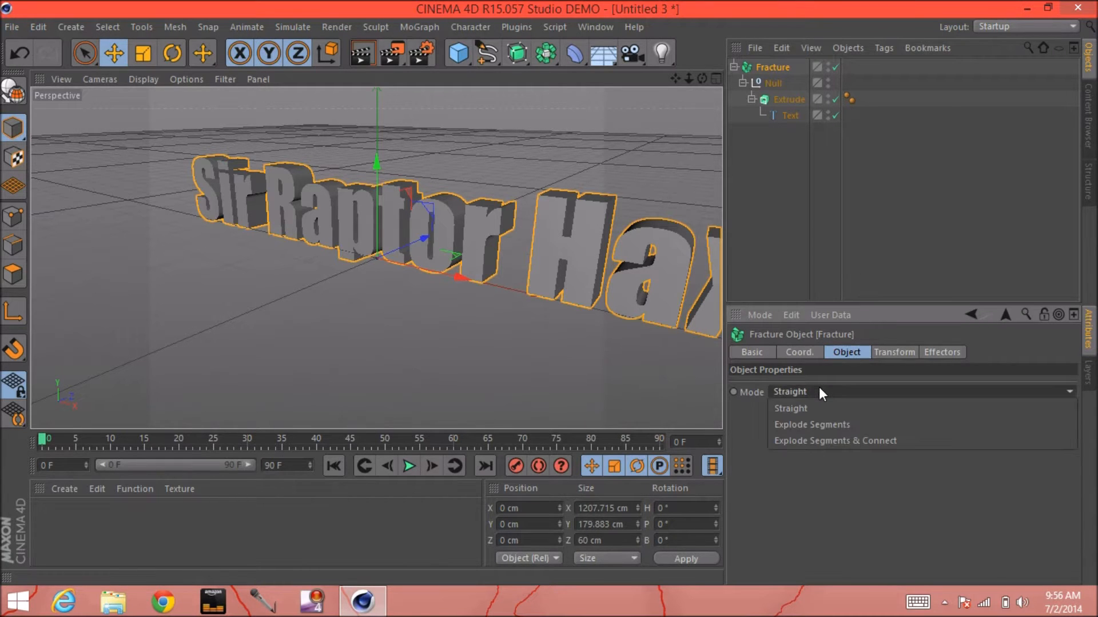
{"action": "left_click", "coordinate": [821, 425]}
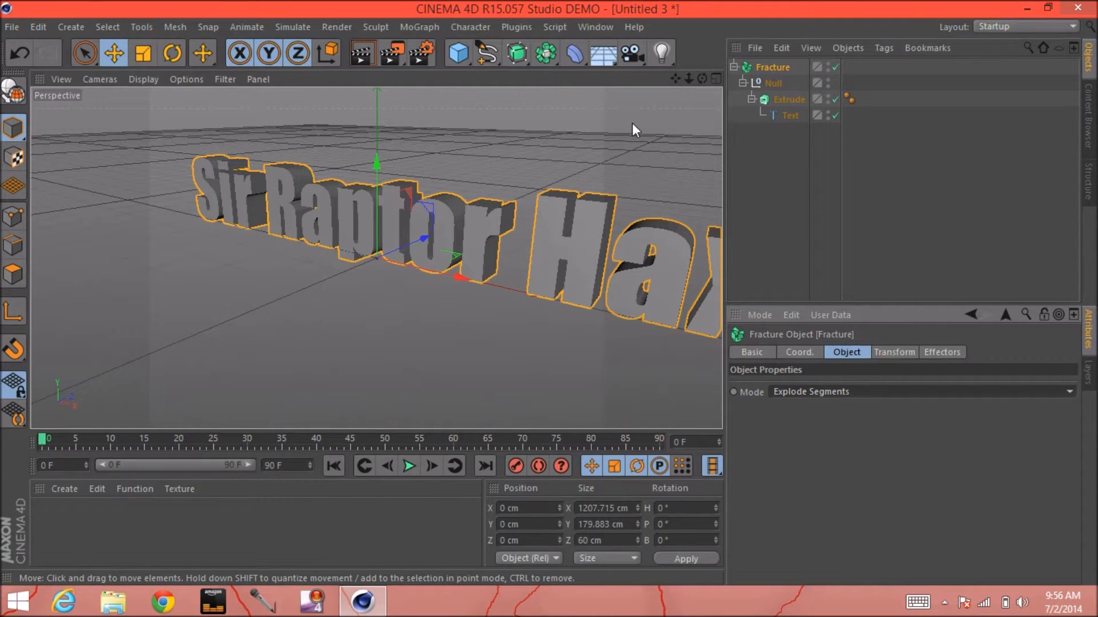
{"action": "left_click", "coordinate": [579, 58]}
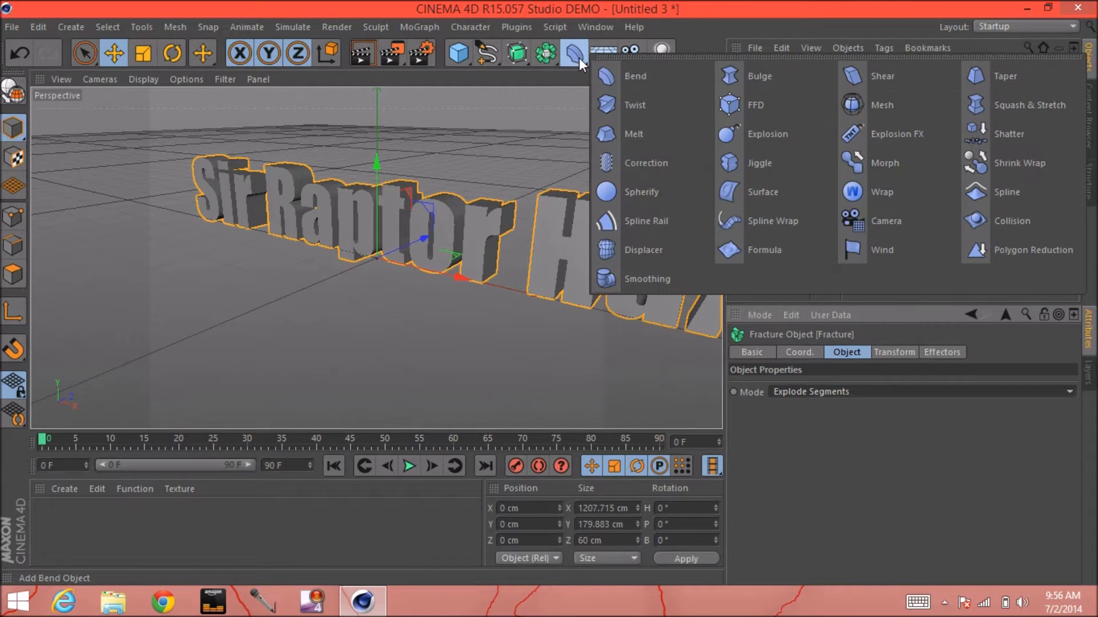
{"action": "left_click", "coordinate": [840, 44]}
{"action": "left_click", "coordinate": [840, 44]}
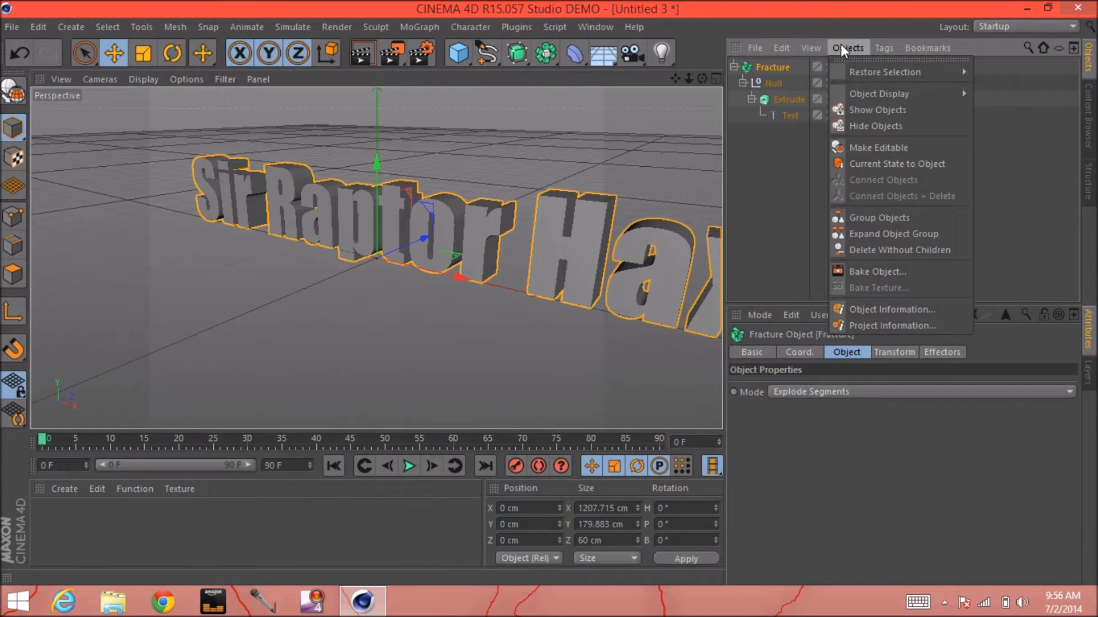
{"action": "mouse_move", "coordinate": [846, 97]}
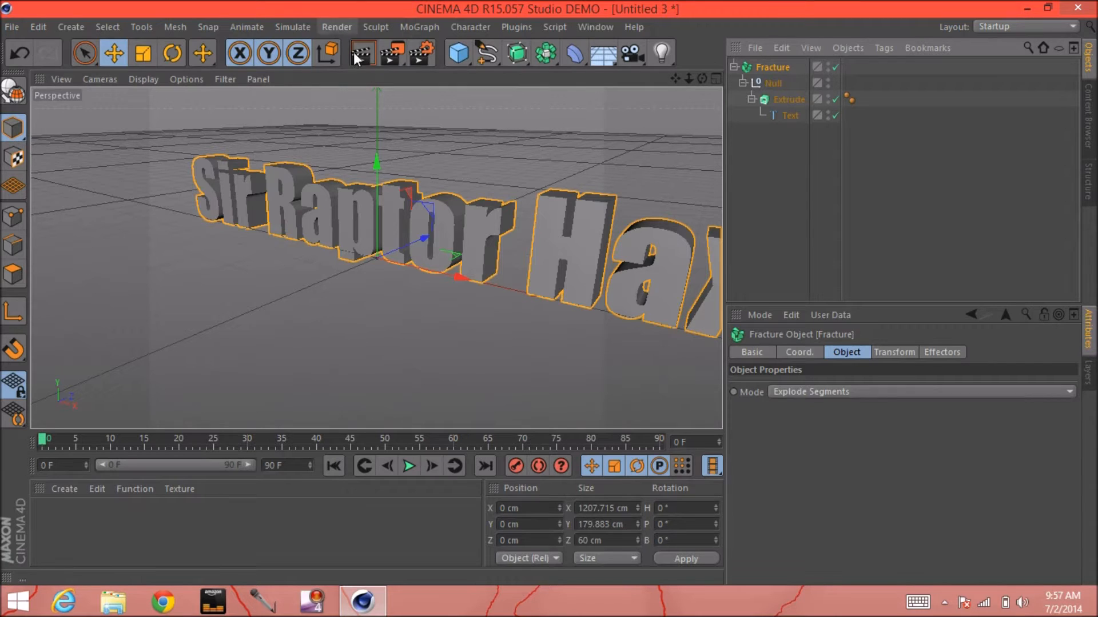
- Add a Random effector for the fractured text, nest the Fracture object under it, and select the effector
{"action": "left_click", "coordinate": [402, 29]}
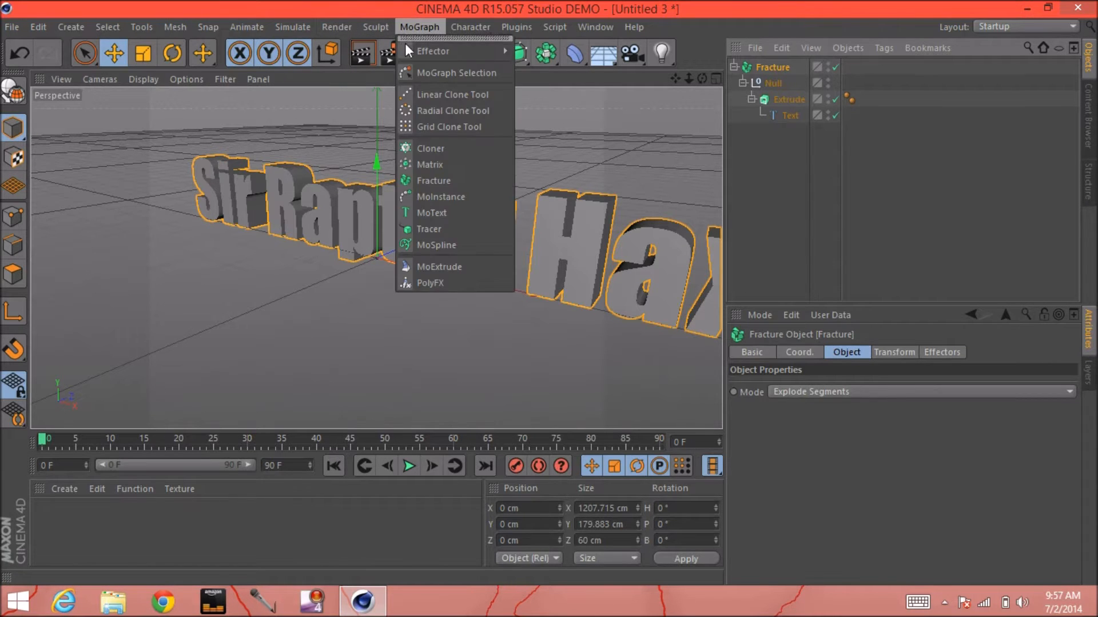
{"action": "mouse_move", "coordinate": [426, 44]}
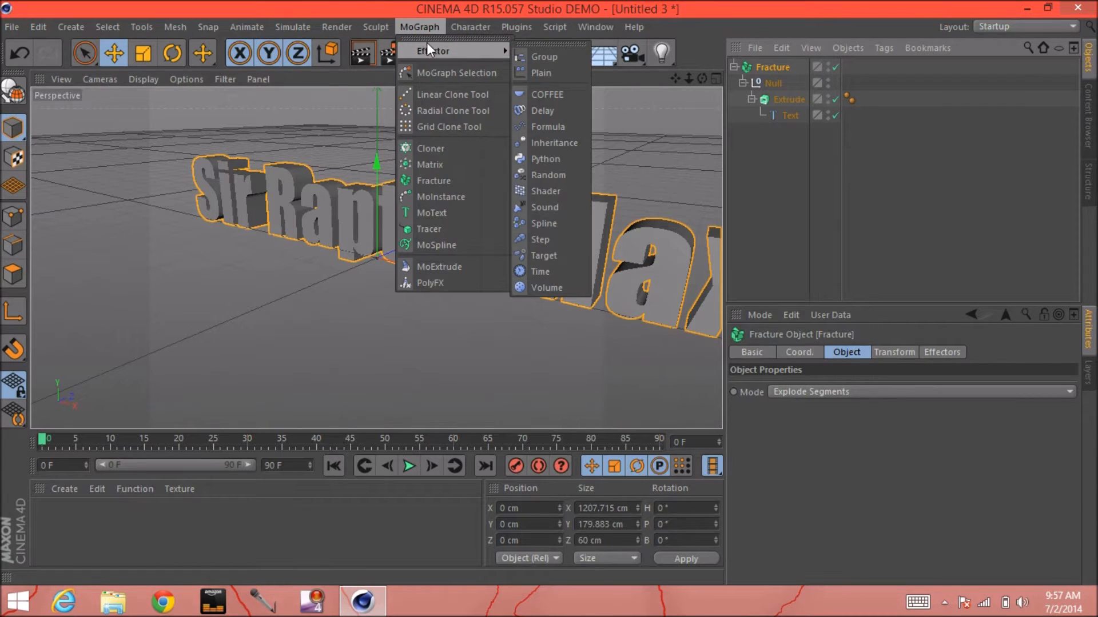
{"action": "left_click", "coordinate": [541, 174]}
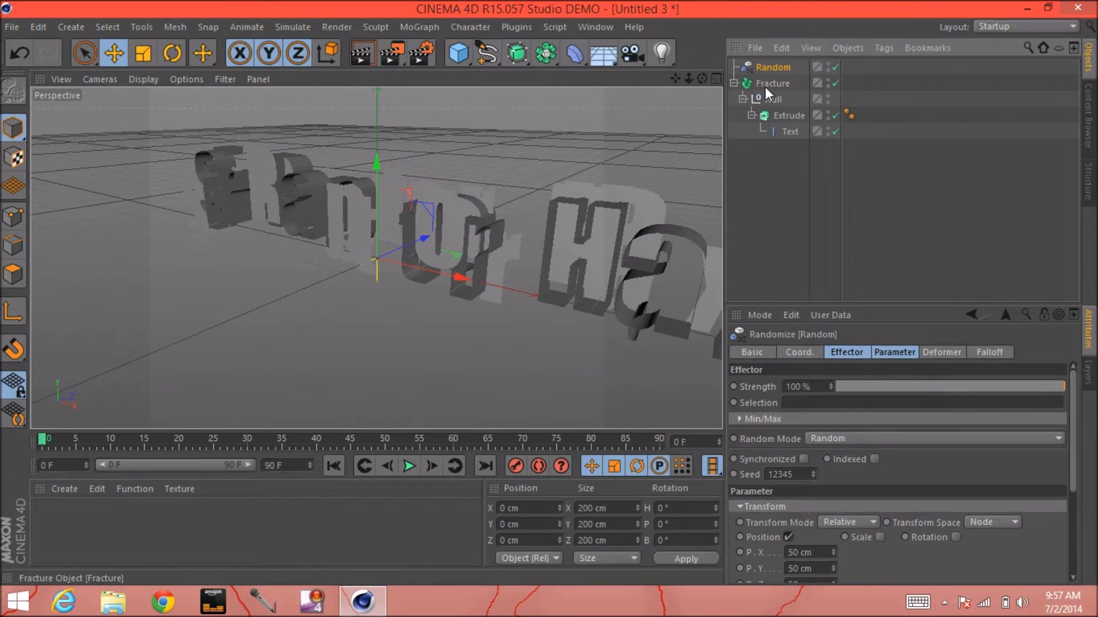
{"action": "left_click_drag", "start_coordinate": [765, 87], "coordinate": [770, 67]}
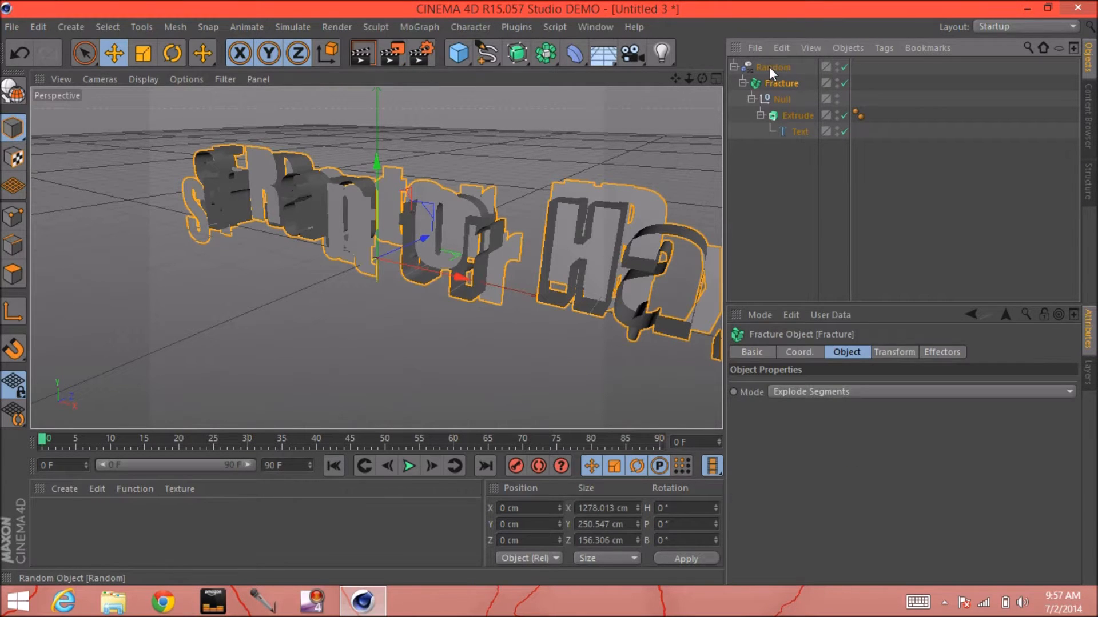
{"action": "left_click", "coordinate": [770, 66]}
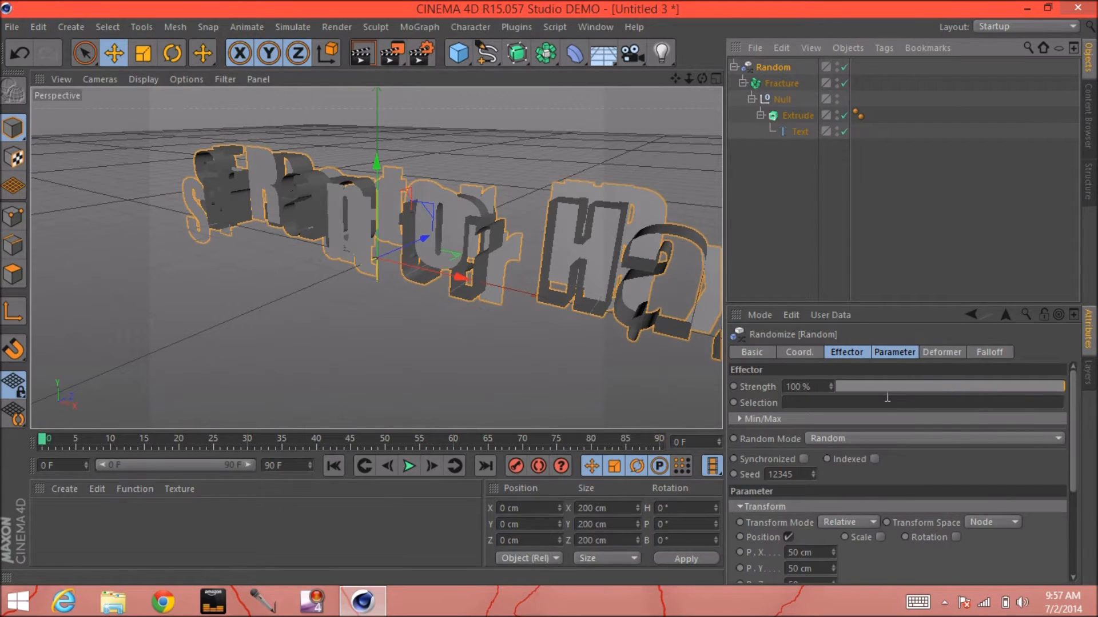
- Disable the Random effector's Position transform and enable its Rotation transform, leaving the random mode on Random
{"action": "left_click", "coordinate": [860, 437]}
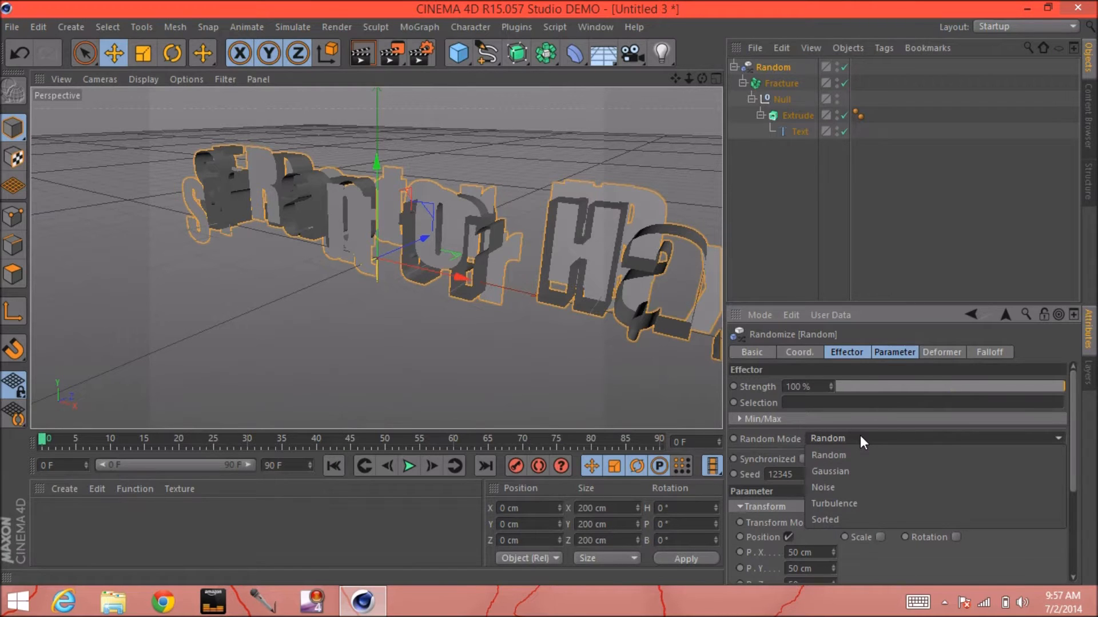
{"action": "left_click", "coordinate": [859, 435]}
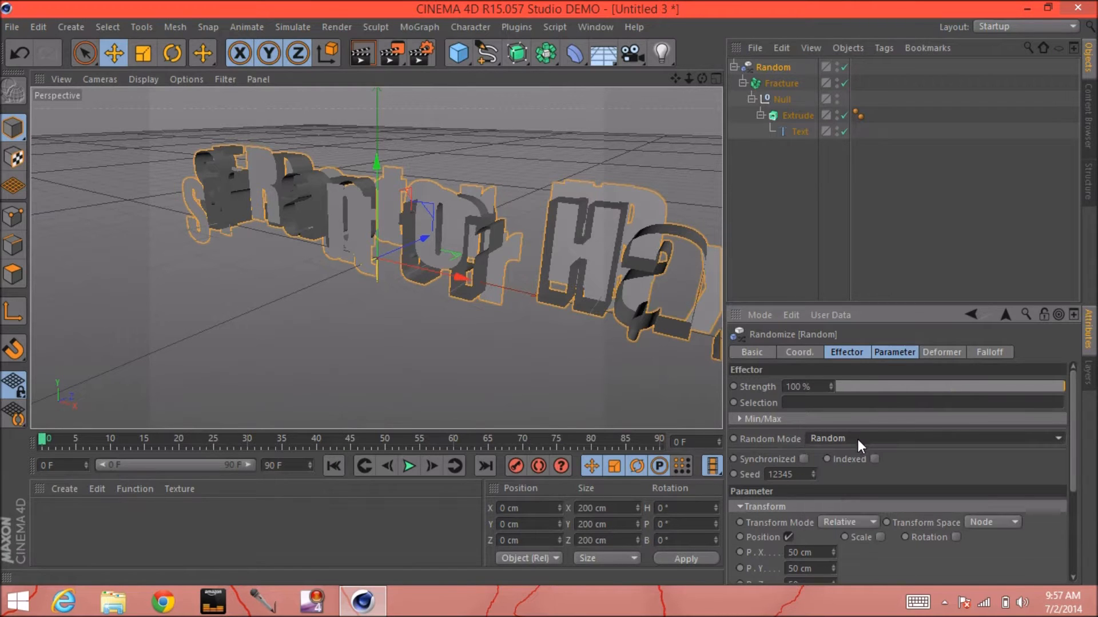
{"action": "left_click", "coordinate": [789, 538]}
{"action": "left_click", "coordinate": [924, 537]}
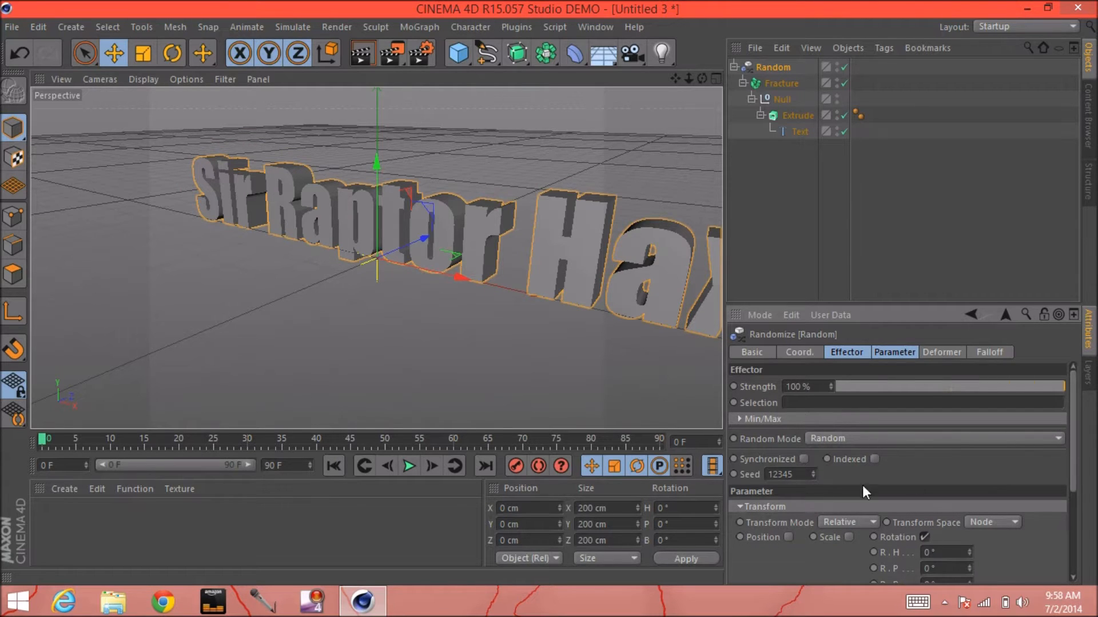
{"action": "left_click_drag", "start_coordinate": [1072, 399], "coordinate": [1066, 435]}
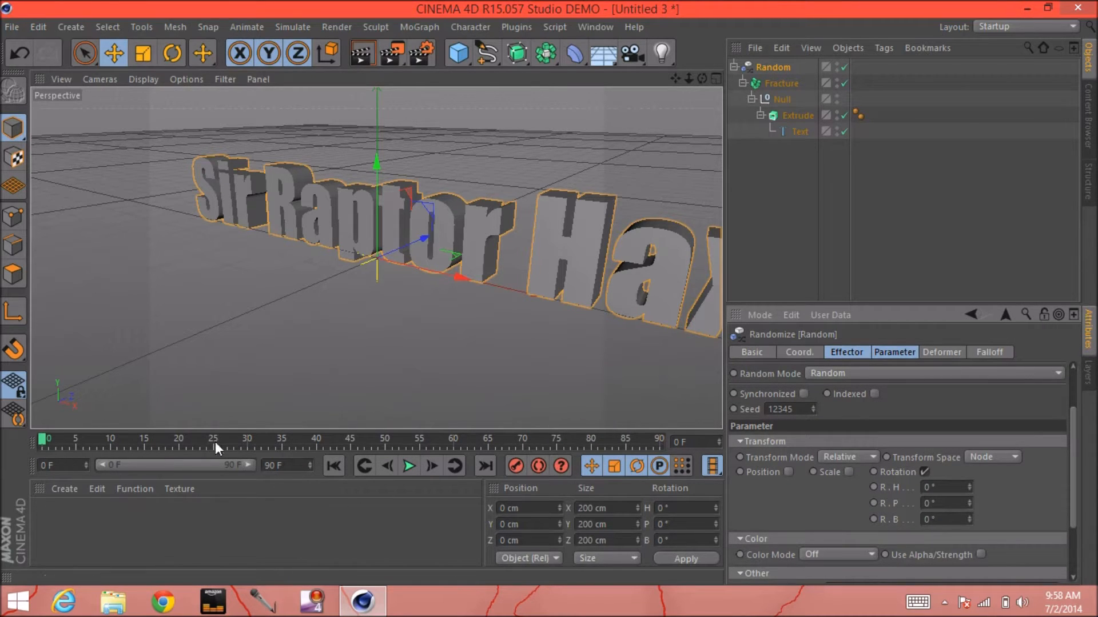
- Set the project's end time to 200 frames and slide the preview range to the end of the timeline
{"action": "left_click", "coordinate": [268, 466]}
{"action": "key", "text": "BackSpace"}
{"action": "type", "text": "20"}
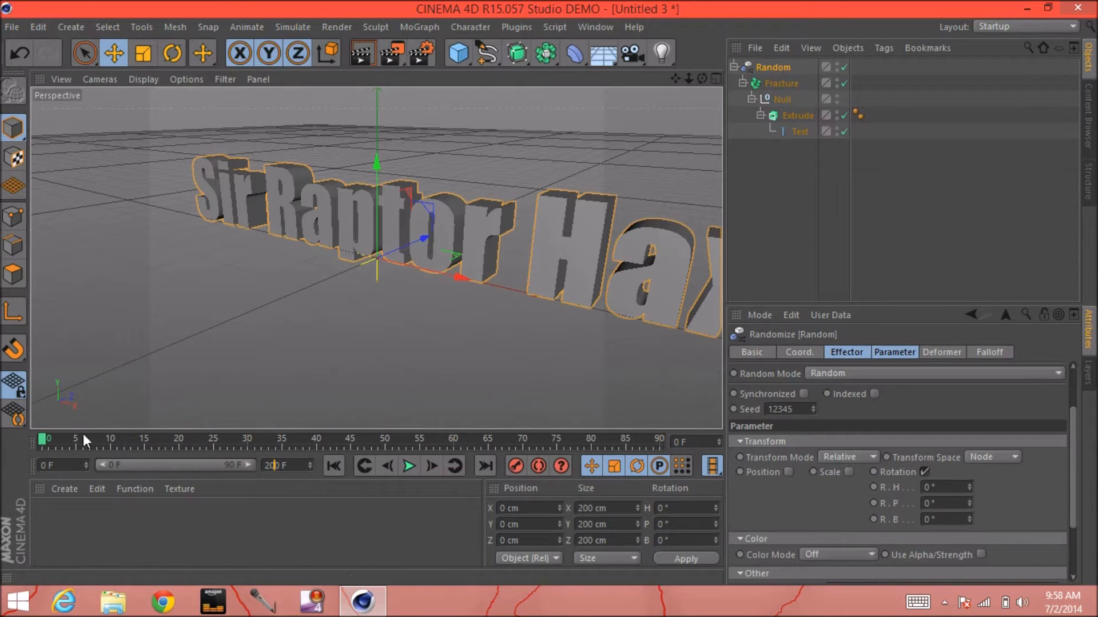
{"action": "left_click_drag", "start_coordinate": [42, 443], "coordinate": [656, 444]}
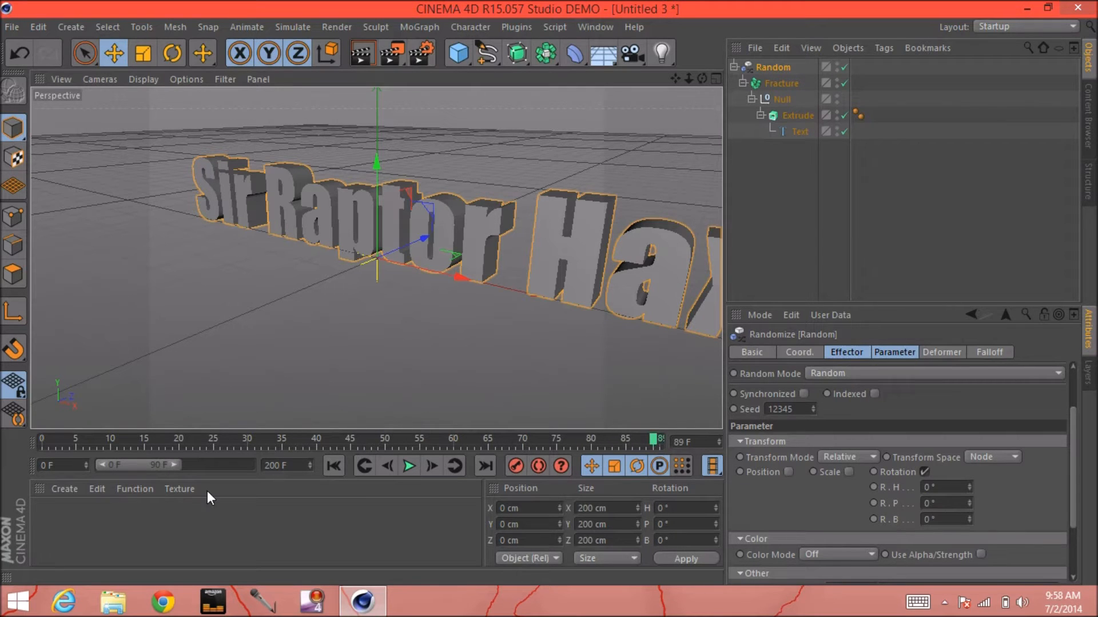
{"action": "left_click_drag", "start_coordinate": [163, 461], "coordinate": [366, 437]}
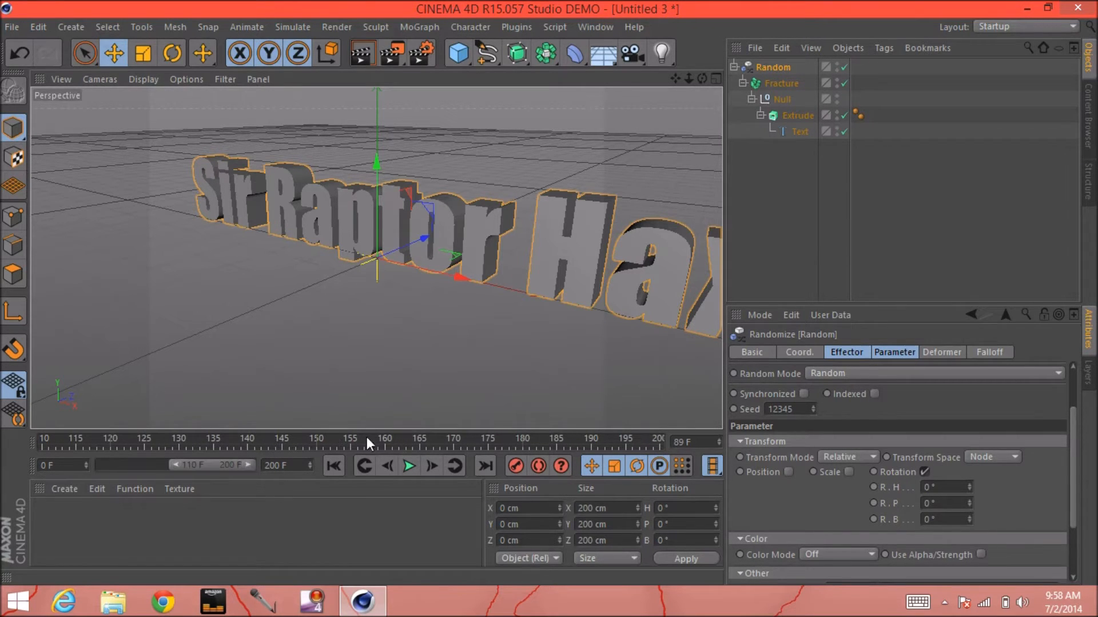
- Set the project's end time to 201 frames
{"action": "left_click", "coordinate": [277, 465]}
{"action": "key", "text": "BackSpace"}
{"action": "type", "text": "1"}
{"action": "key", "text": "Return"}
- Stretch the preview range to cover frames 0 to 201 and return the playhead to frame 0
{"action": "left_click_drag", "start_coordinate": [249, 464], "coordinate": [300, 453]}
{"action": "left_click_drag", "start_coordinate": [172, 465], "coordinate": [78, 465]}
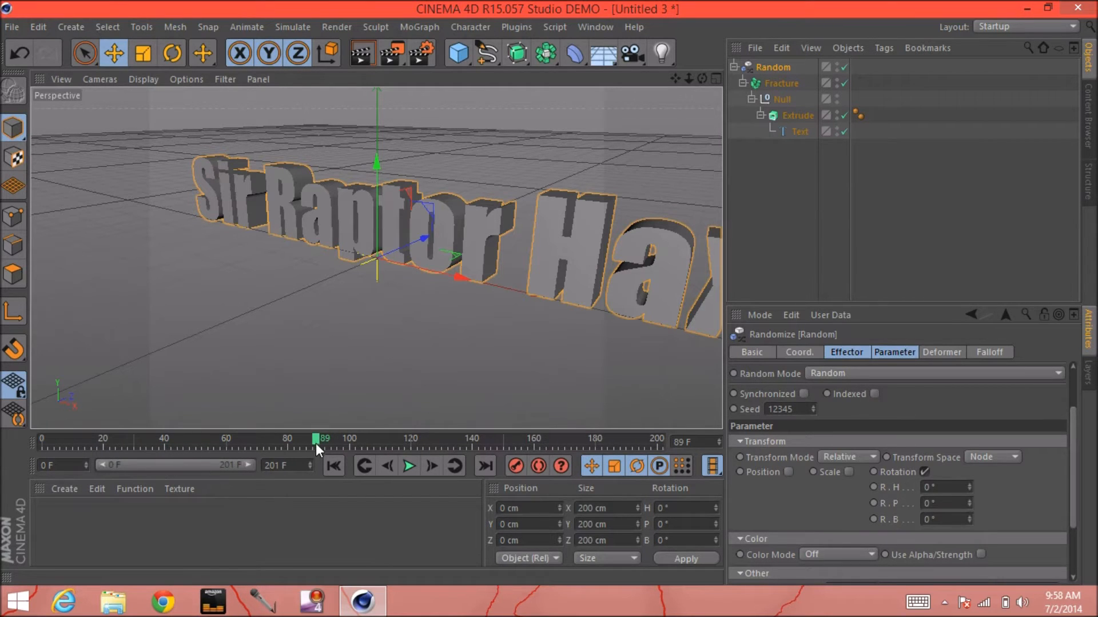
{"action": "left_click_drag", "start_coordinate": [316, 442], "coordinate": [716, 466]}
{"action": "left_click_drag", "start_coordinate": [663, 440], "coordinate": [2, 449]}
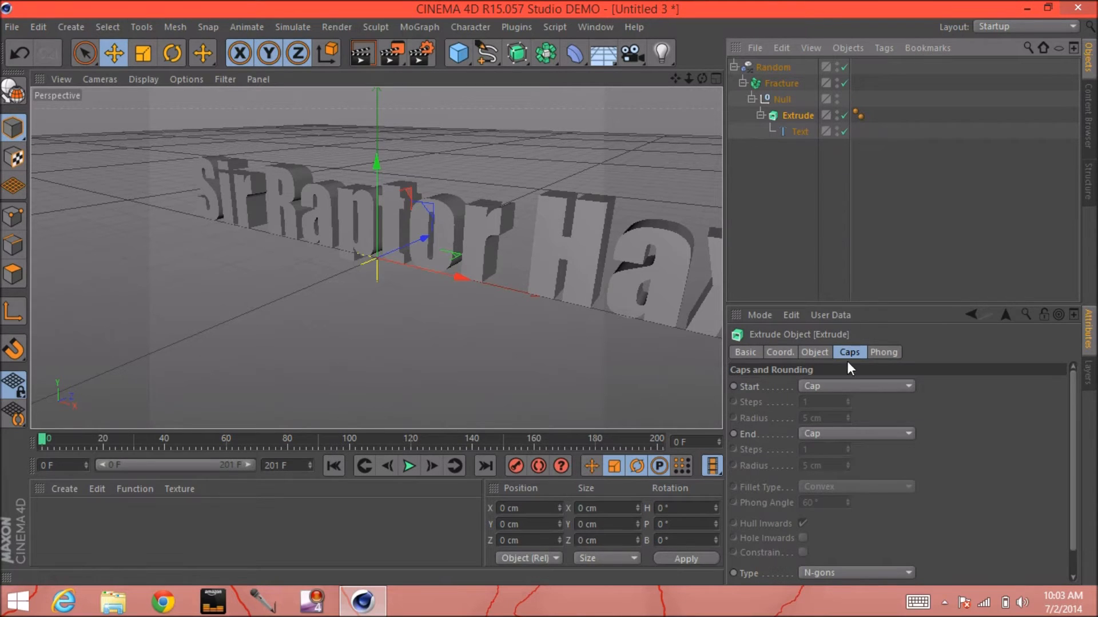
- Set both the start and end caps of the Extrude object to Fillet Cap
{"action": "left_click", "coordinate": [838, 386]}
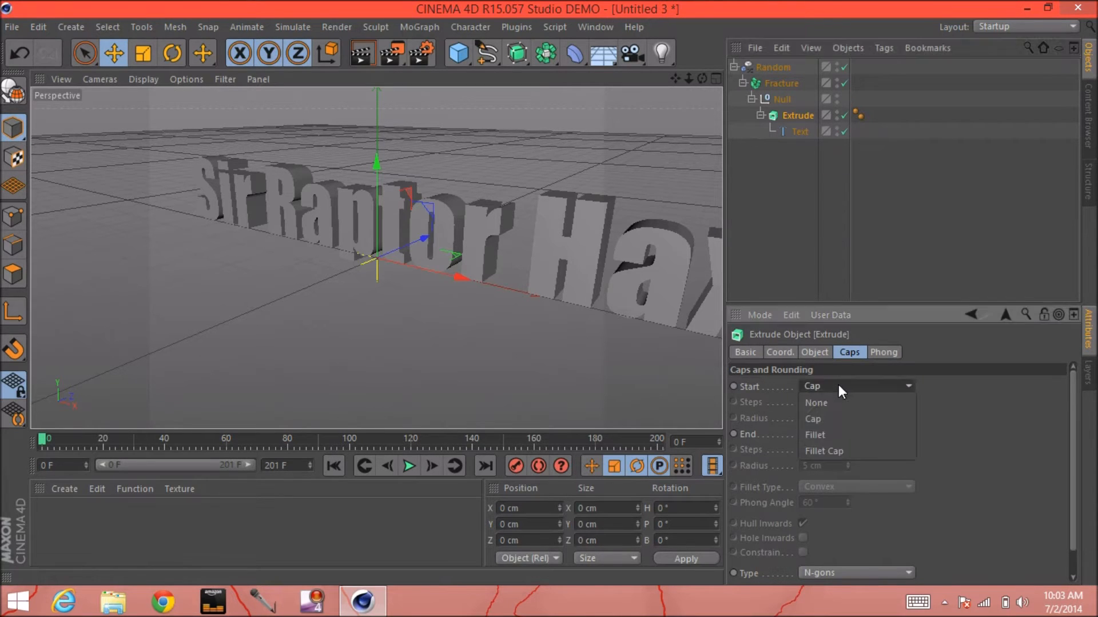
{"action": "left_click", "coordinate": [836, 451]}
{"action": "left_click", "coordinate": [836, 434]}
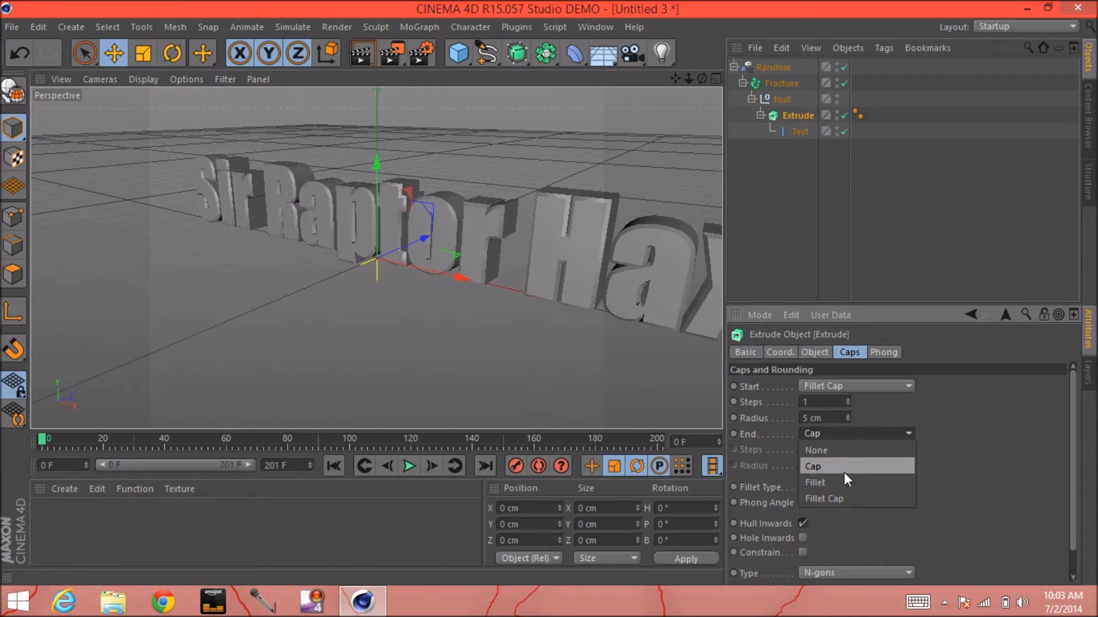
{"action": "left_click", "coordinate": [838, 500]}
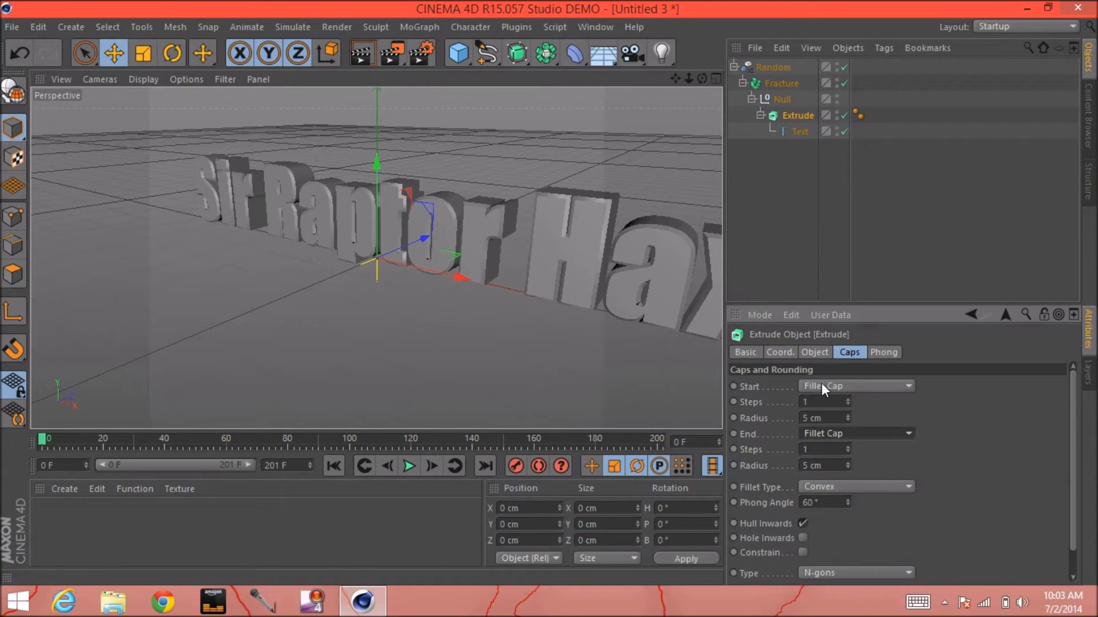
{"action": "left_click", "coordinate": [825, 431]}
{"action": "left_click", "coordinate": [832, 435]}
- Select the Random effector, show only its transform parameters, and turn on automatic keyframing
{"action": "left_click", "coordinate": [776, 65]}
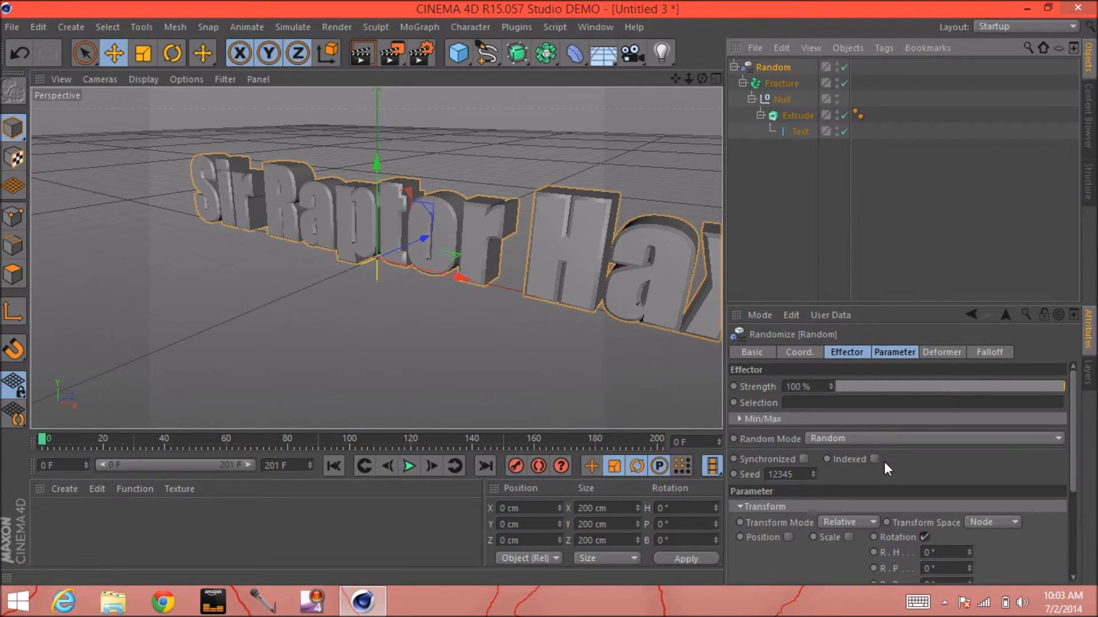
{"action": "left_click", "coordinate": [900, 354]}
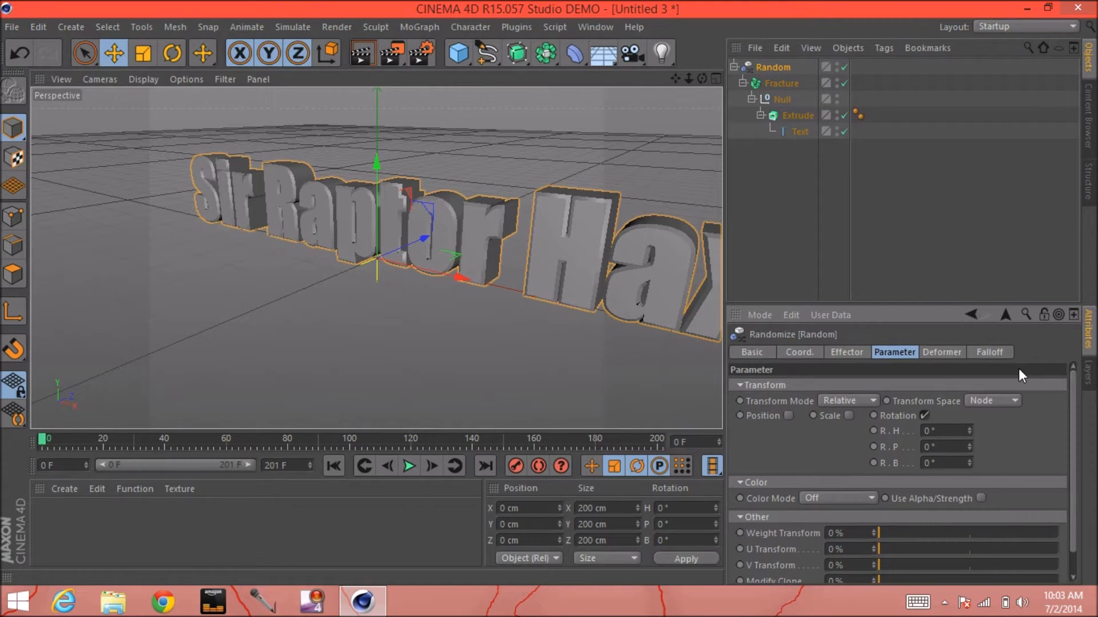
{"action": "left_click_drag", "start_coordinate": [1075, 405], "coordinate": [1078, 419]}
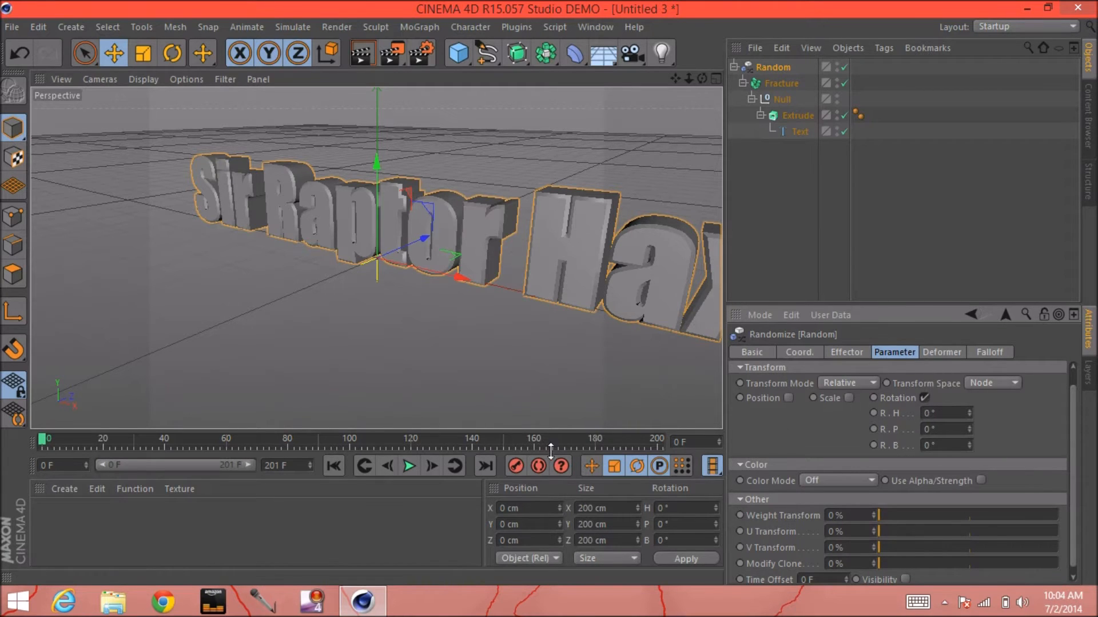
{"action": "left_click", "coordinate": [539, 465]}
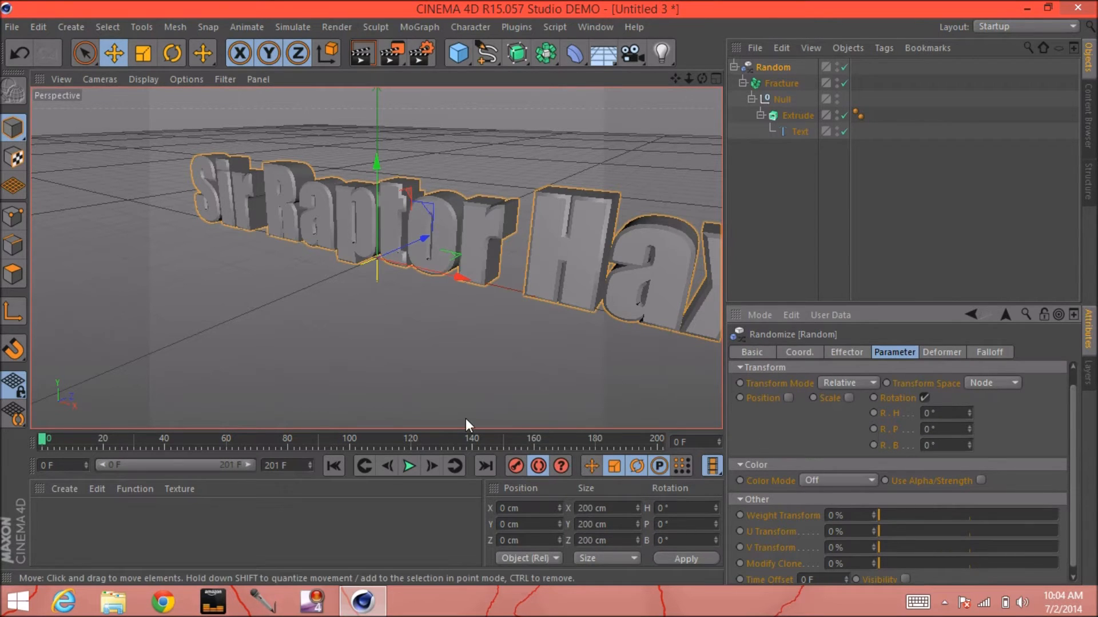
- At frame 40, set the Random effector's R.H rotation to 300°
{"action": "left_click_drag", "start_coordinate": [41, 441], "coordinate": [134, 446]}
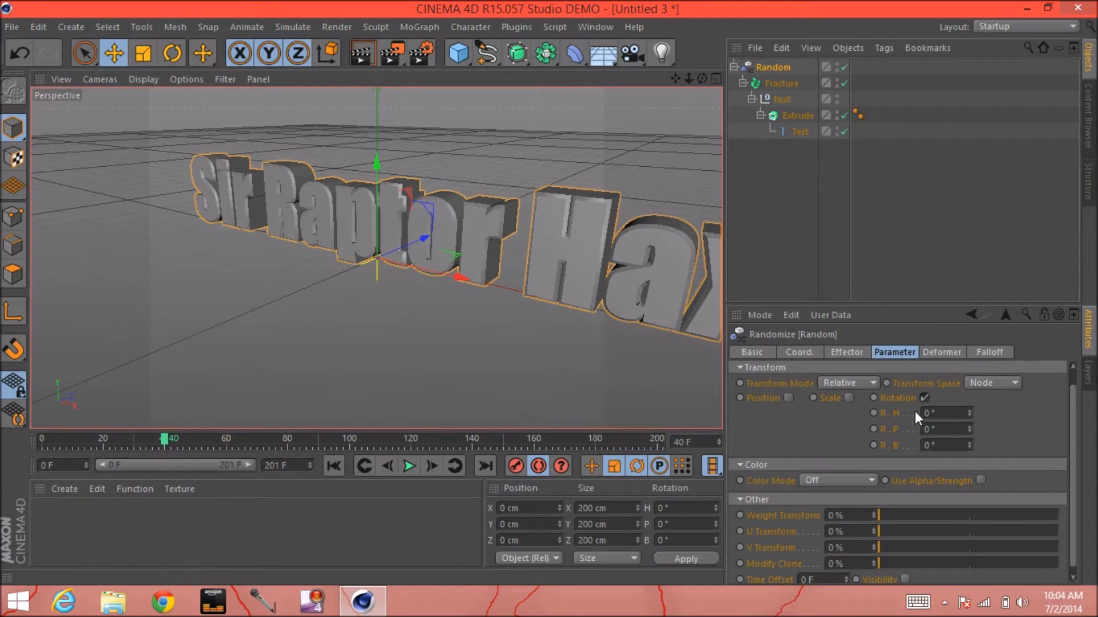
{"action": "left_click", "coordinate": [930, 413]}
{"action": "type", "text": "300"}
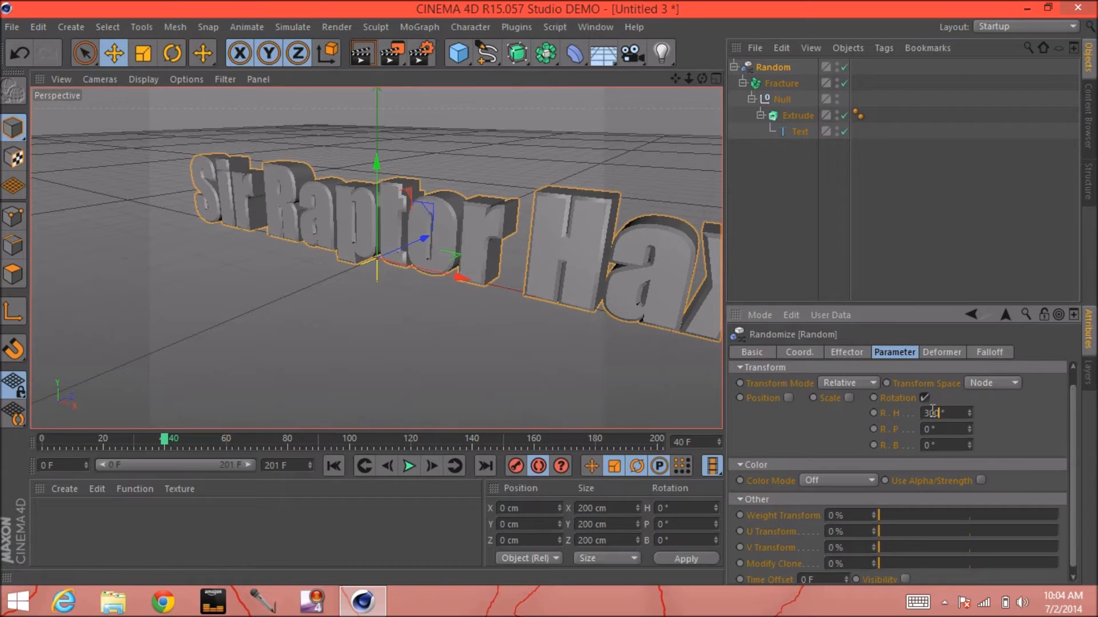
- Set the Random effector's R.P rotation to 200° and R.B rotation to 100° at frame 40
{"action": "left_click", "coordinate": [928, 429]}
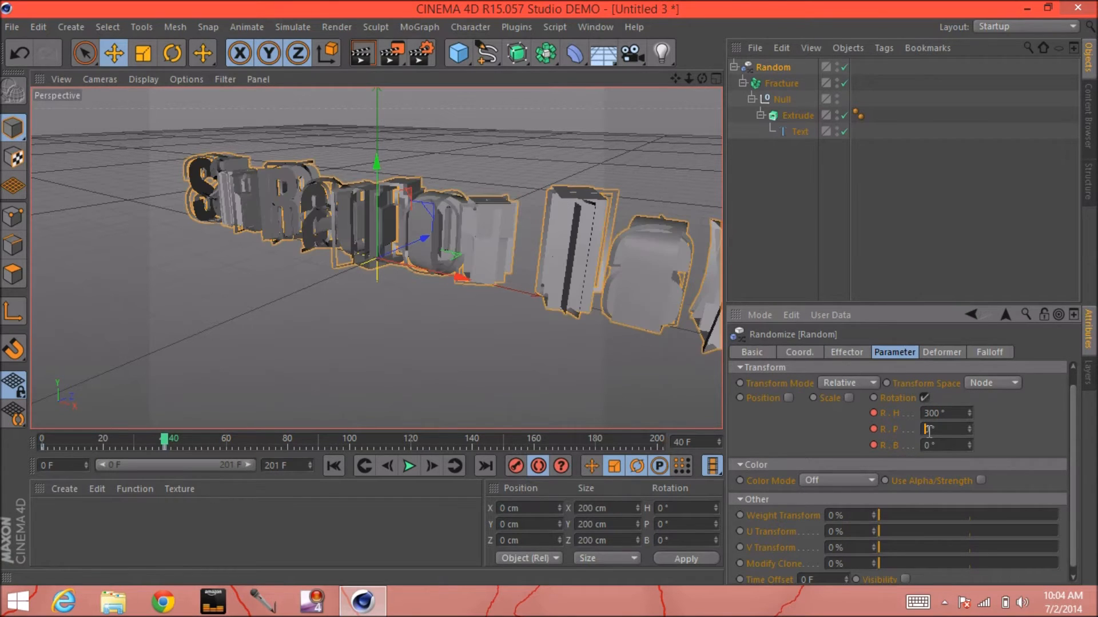
{"action": "type", "text": "200"}
{"action": "key", "text": "Return"}
{"action": "key", "text": "super+c"}
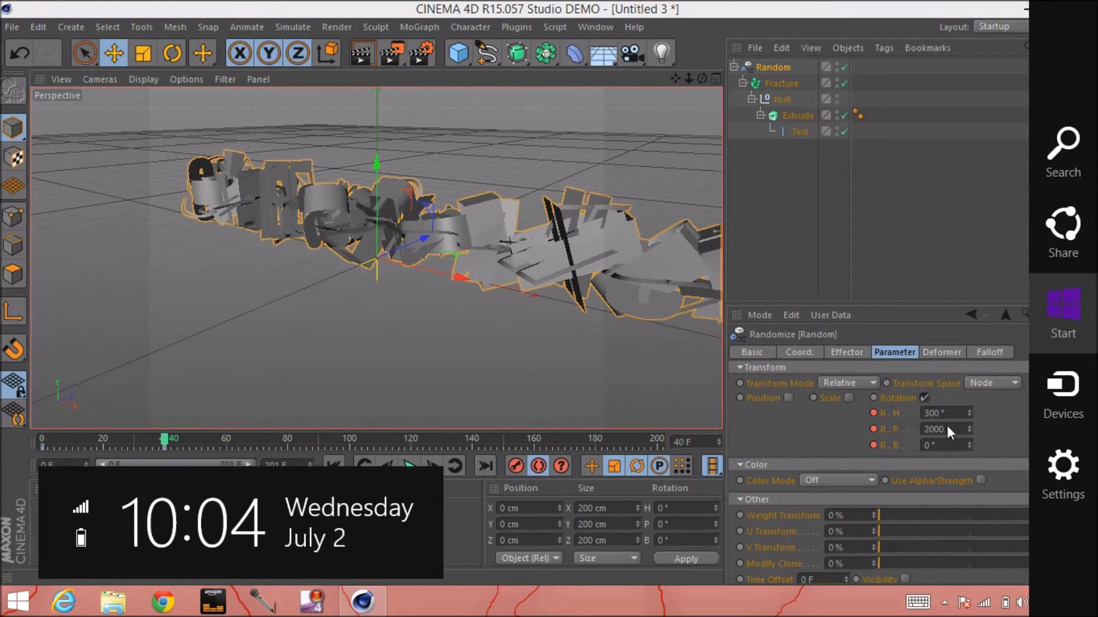
{"action": "double_click", "coordinate": [932, 429]}
{"action": "left_click", "coordinate": [937, 429]}
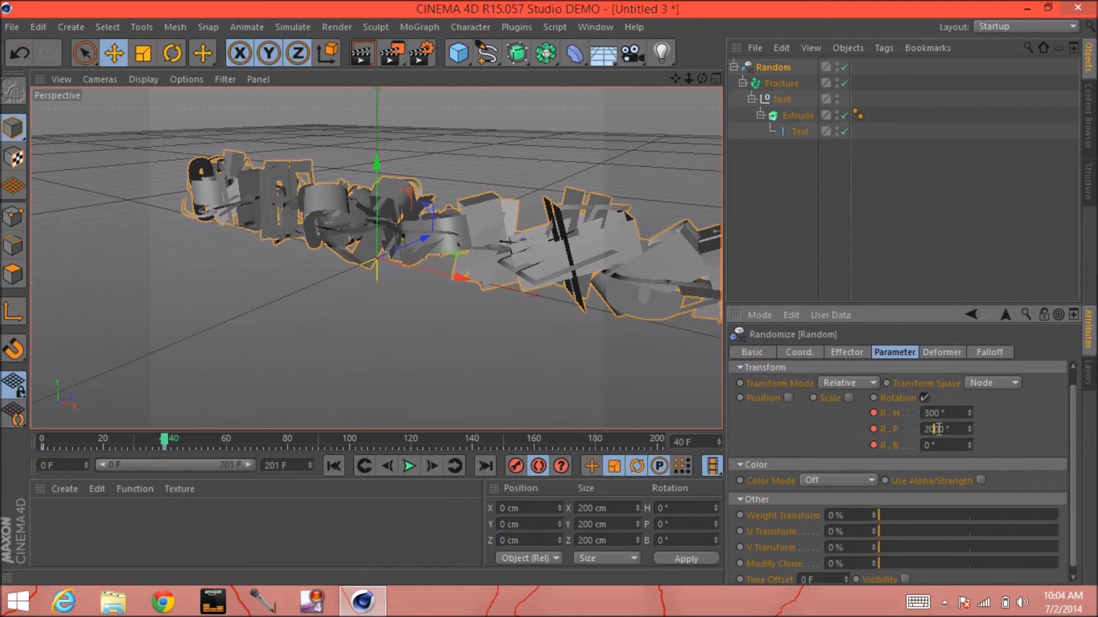
{"action": "key", "text": "BackSpace"}
{"action": "left_click", "coordinate": [925, 444]}
{"action": "type", "text": "10"}
{"action": "key", "text": "Return"}
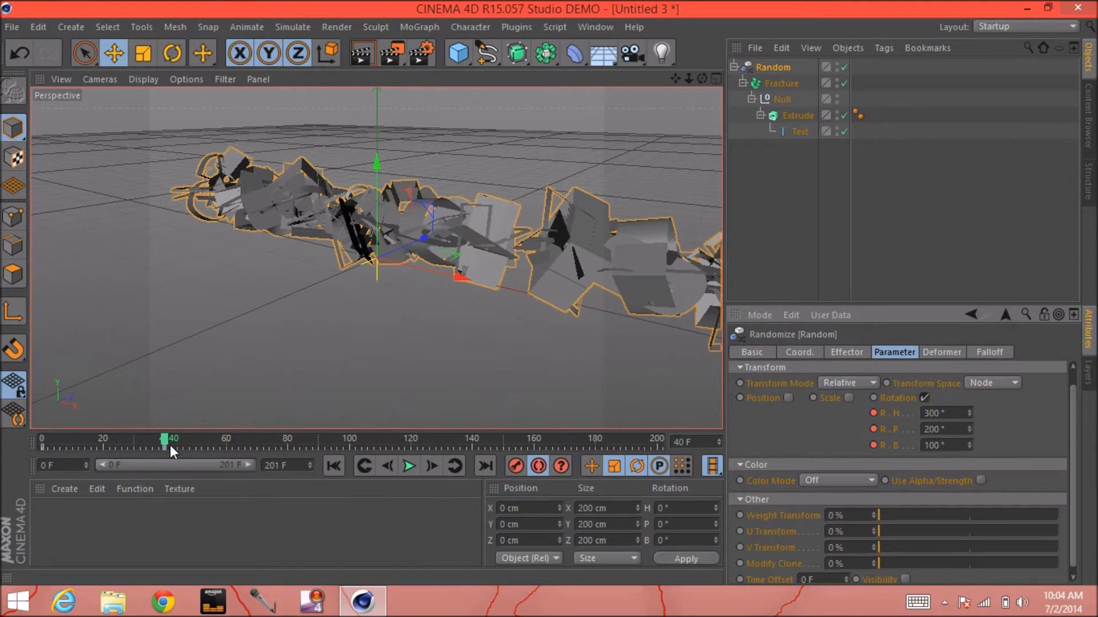
- Move to frame 80 and set the Random effector's R.H and R.P rotations to 0°
{"action": "left_click_drag", "start_coordinate": [164, 439], "coordinate": [286, 444]}
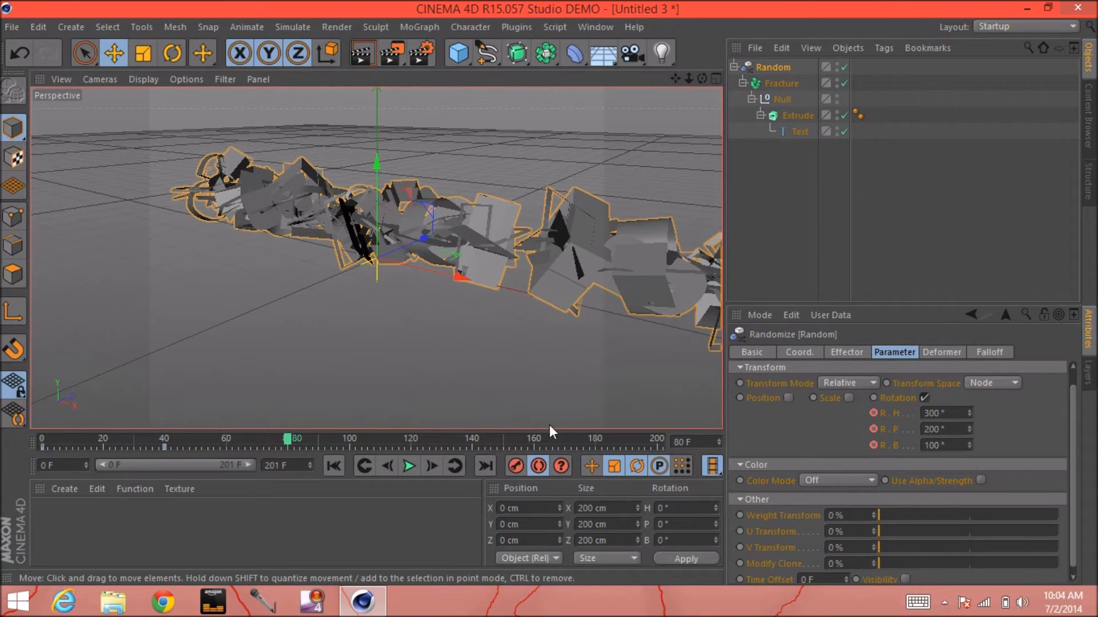
{"action": "left_click", "coordinate": [925, 414]}
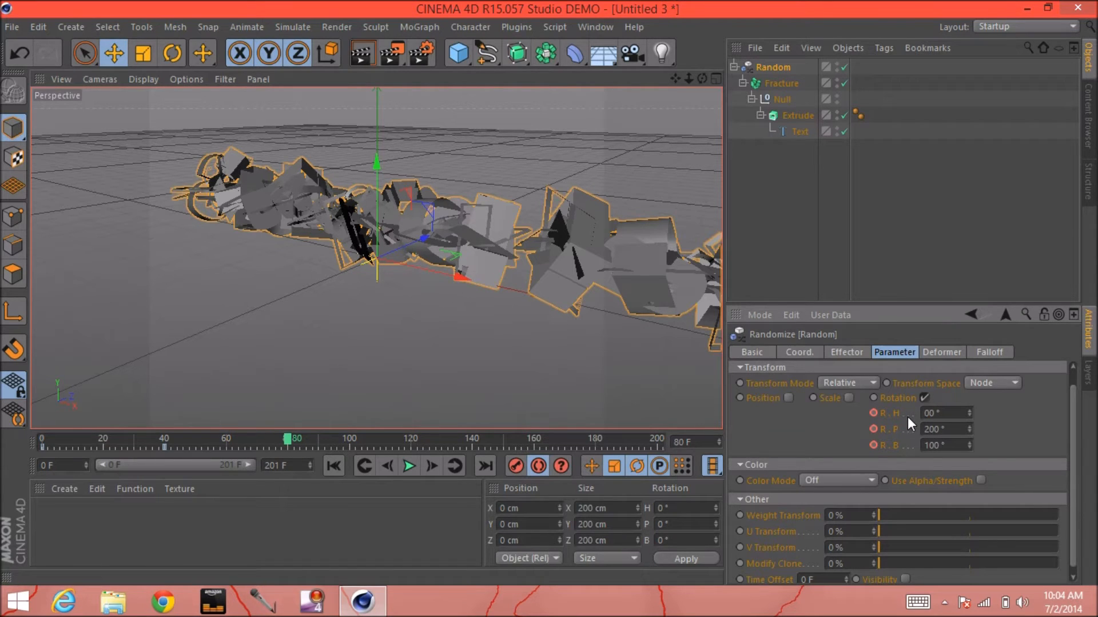
{"action": "left_click", "coordinate": [924, 428]}
{"action": "key", "text": "Delete"}
{"action": "key", "text": "Return"}
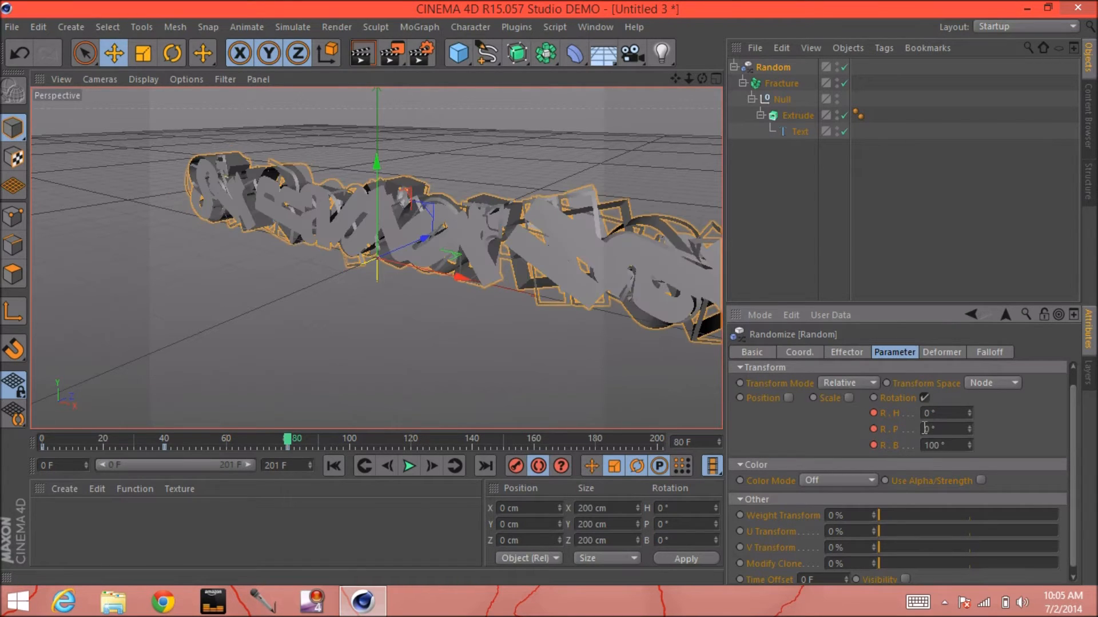
- Set the Random effector's R.P rotation to 200° and R.H rotation to 300° at frame 80
{"action": "type", "text": "20"}
{"action": "left_click", "coordinate": [924, 411]}
{"action": "type", "text": "30"}
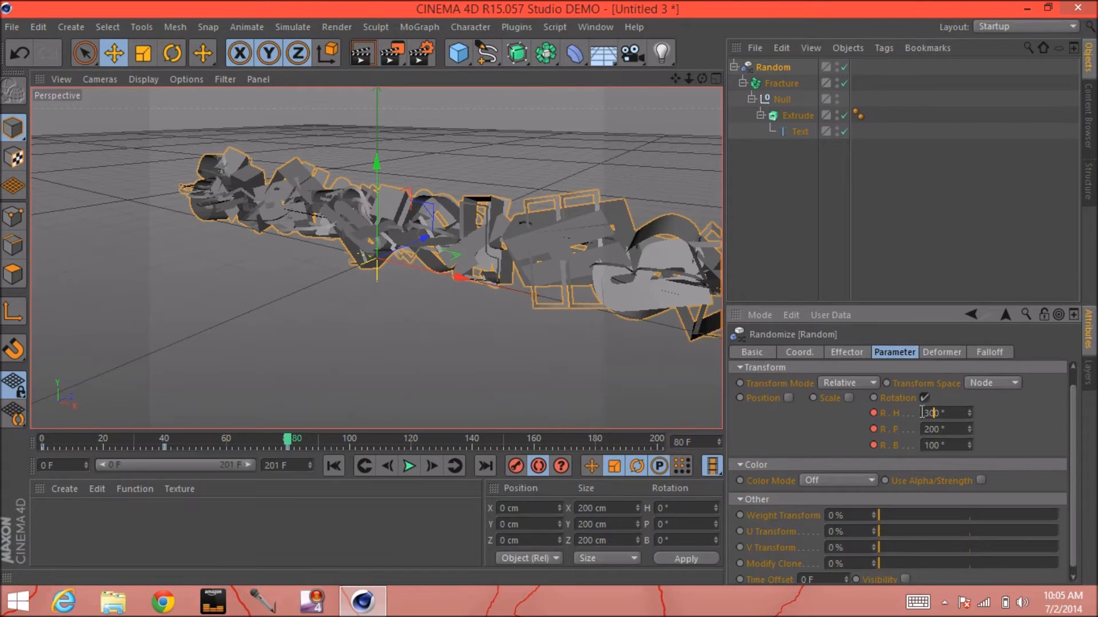
{"action": "key", "text": "Return"}
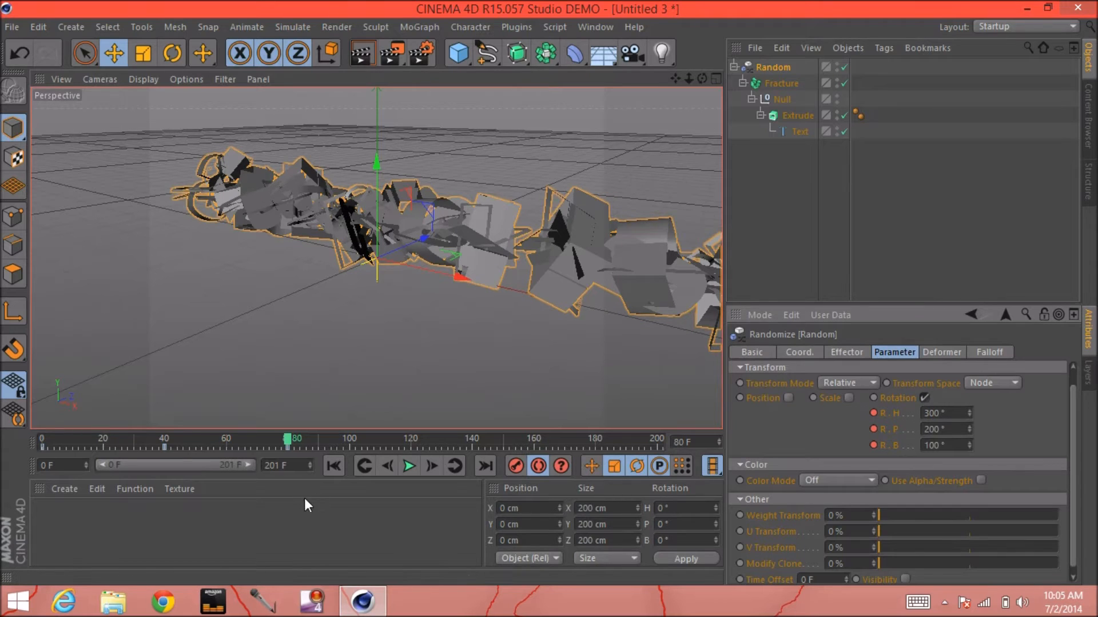
- At frame 120, set the Random effector's R.H, R.P and R.B rotations all to 0°
{"action": "left_click_drag", "start_coordinate": [287, 440], "coordinate": [426, 439]}
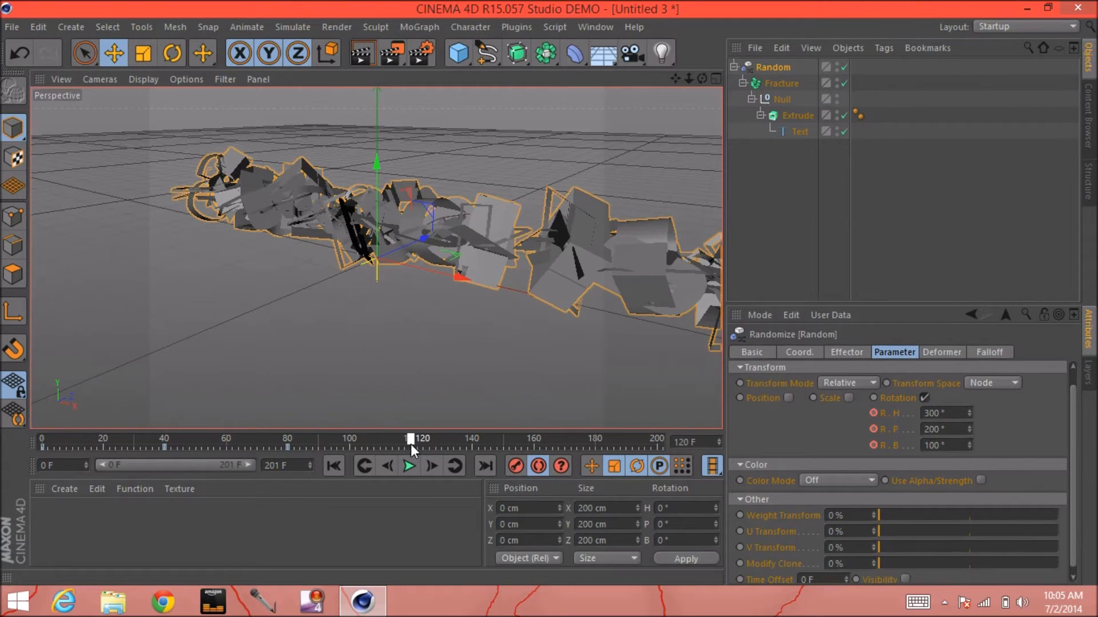
{"action": "double_click", "coordinate": [932, 412]}
{"action": "type", "text": "0"}
{"action": "left_click", "coordinate": [932, 429]}
{"action": "key", "text": "BackSpace"}
{"action": "key", "text": "Delete"}
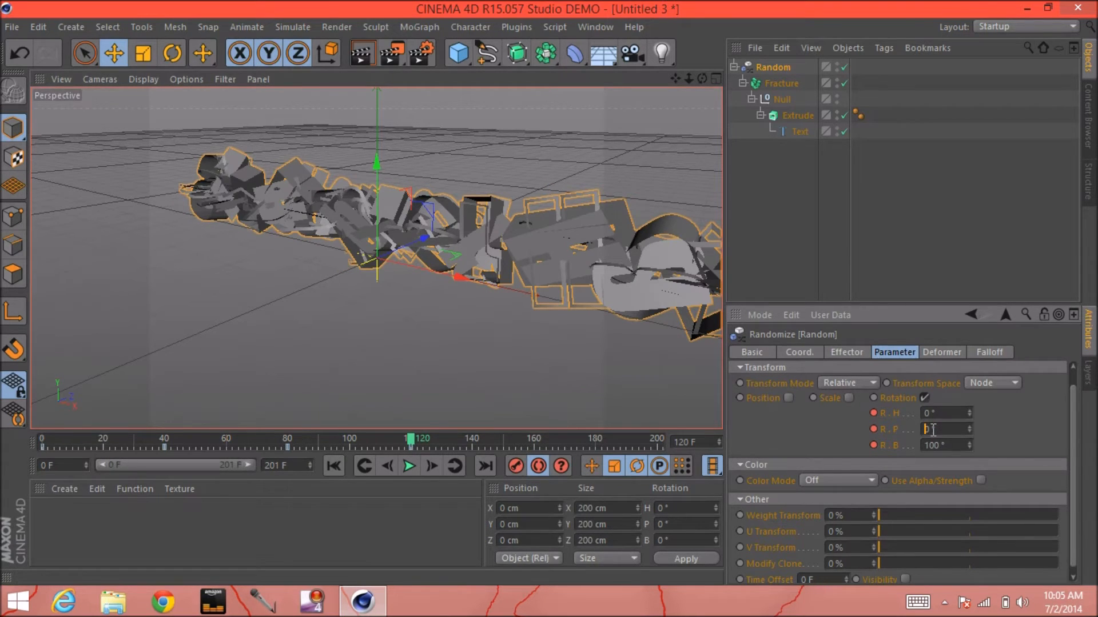
{"action": "left_click", "coordinate": [932, 446]}
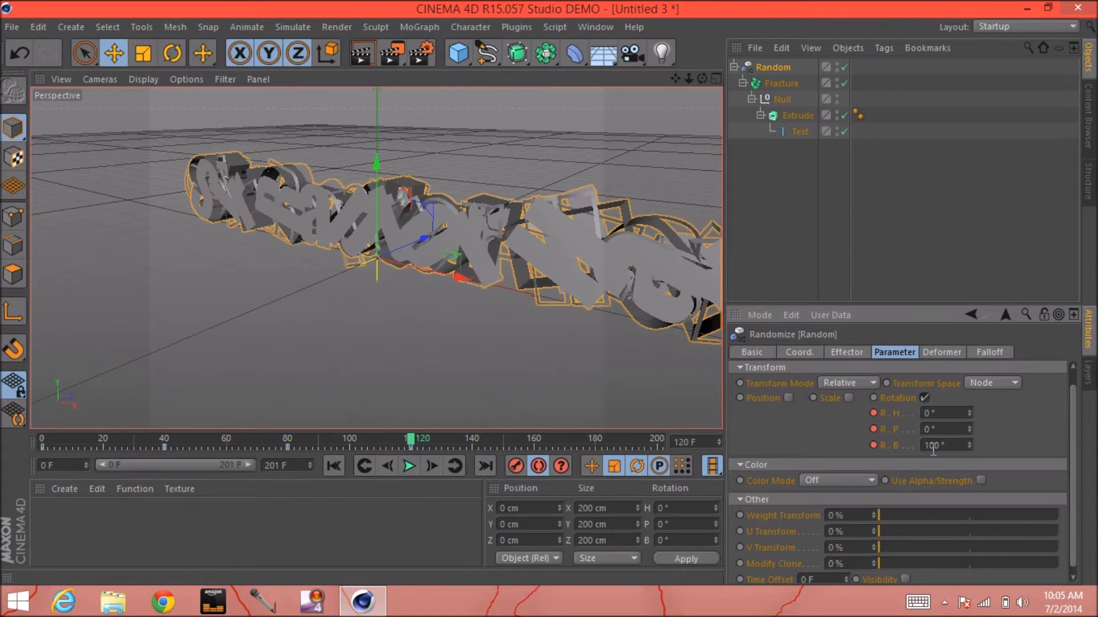
{"action": "key", "text": "Delete"}
{"action": "key", "text": "BackSpace"}
{"action": "key", "text": "Return"}
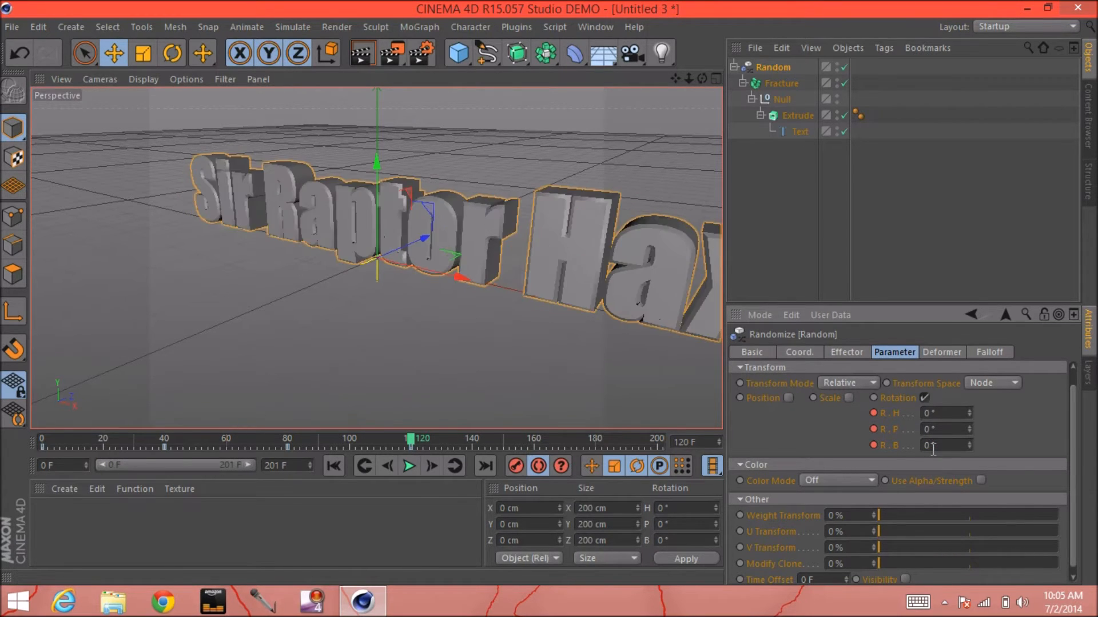
- At frame 160, set the Random effector's R.H rotation to 300°, R.P to 200° and R.B to 100°
{"action": "left_click", "coordinate": [415, 441]}
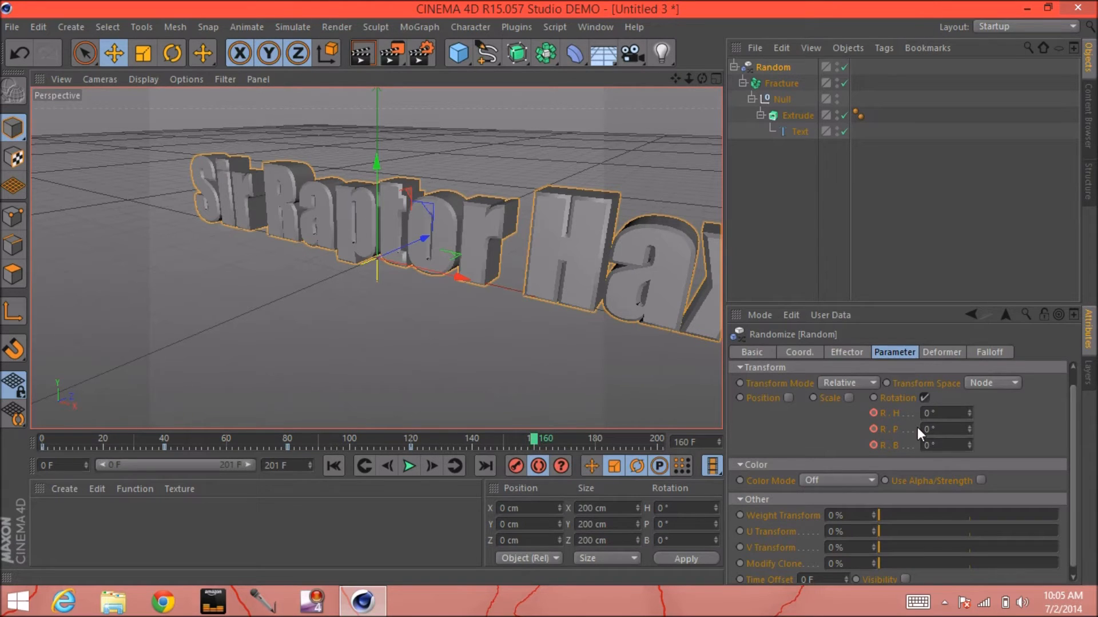
{"action": "left_click", "coordinate": [927, 412]}
{"action": "type", "text": "100"}
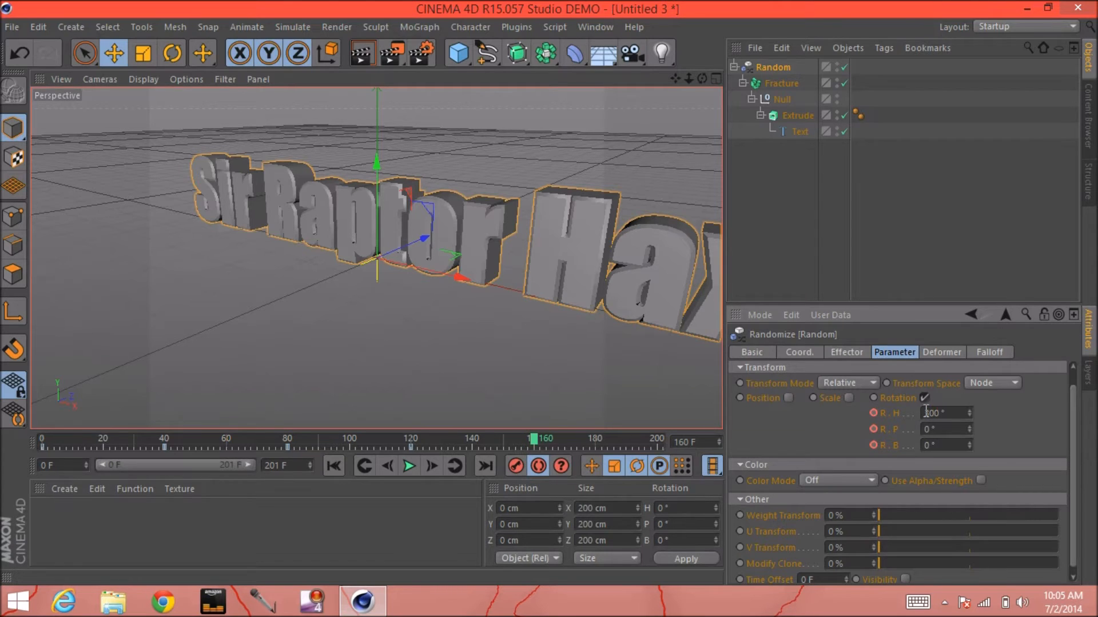
{"action": "key", "text": "Return"}
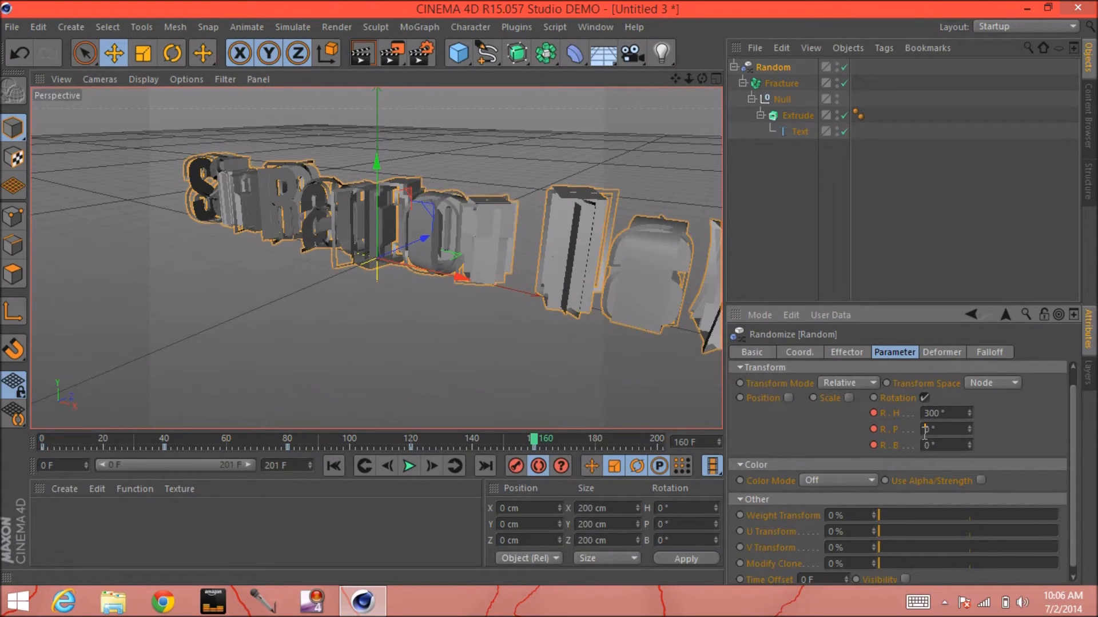
{"action": "type", "text": "200"}
{"action": "key", "text": "Return"}
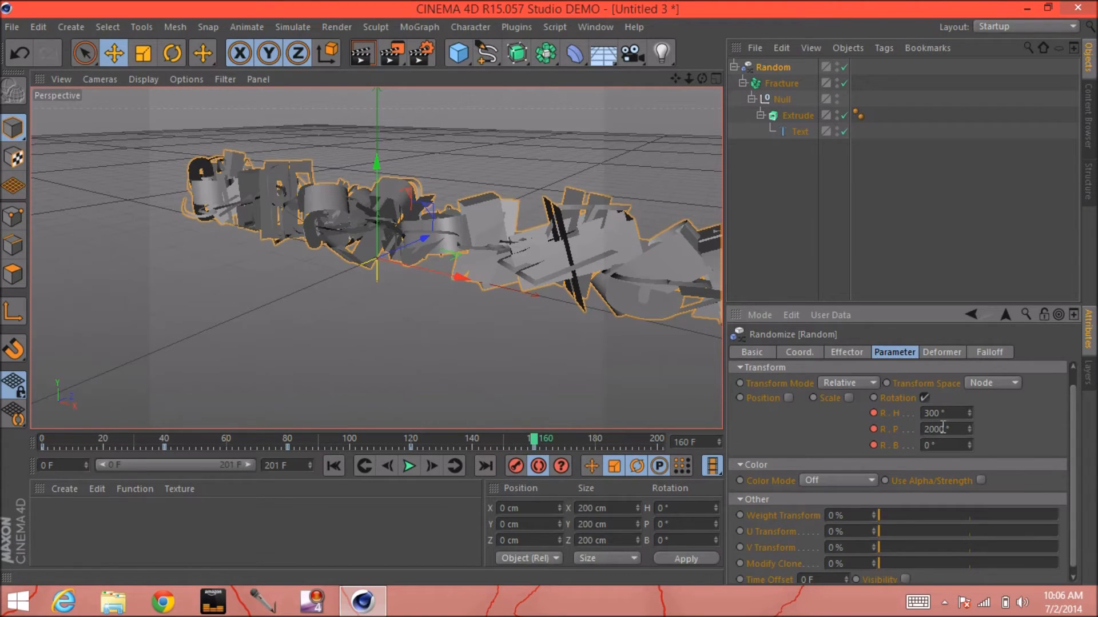
{"action": "key", "text": "BackSpace"}
{"action": "left_click", "coordinate": [925, 445]}
{"action": "type", "text": "100"}
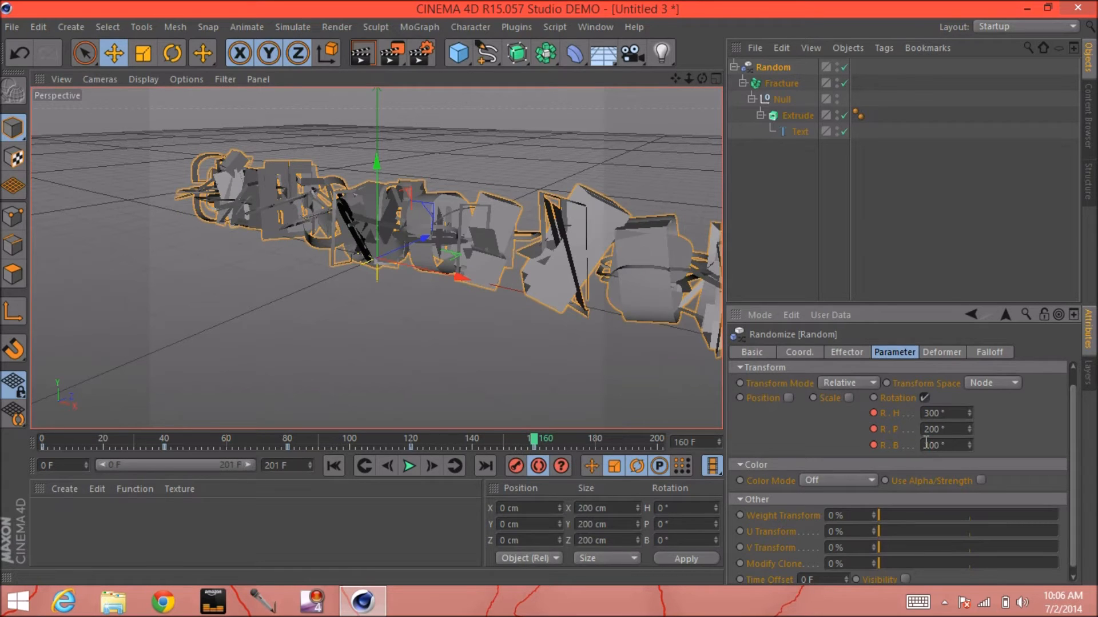
{"action": "key", "text": "Return"}
- Move to frame 200 and set the Random effector's R.H, R.P and R.B rotations all to 0°
{"action": "left_click_drag", "start_coordinate": [537, 438], "coordinate": [658, 439]}
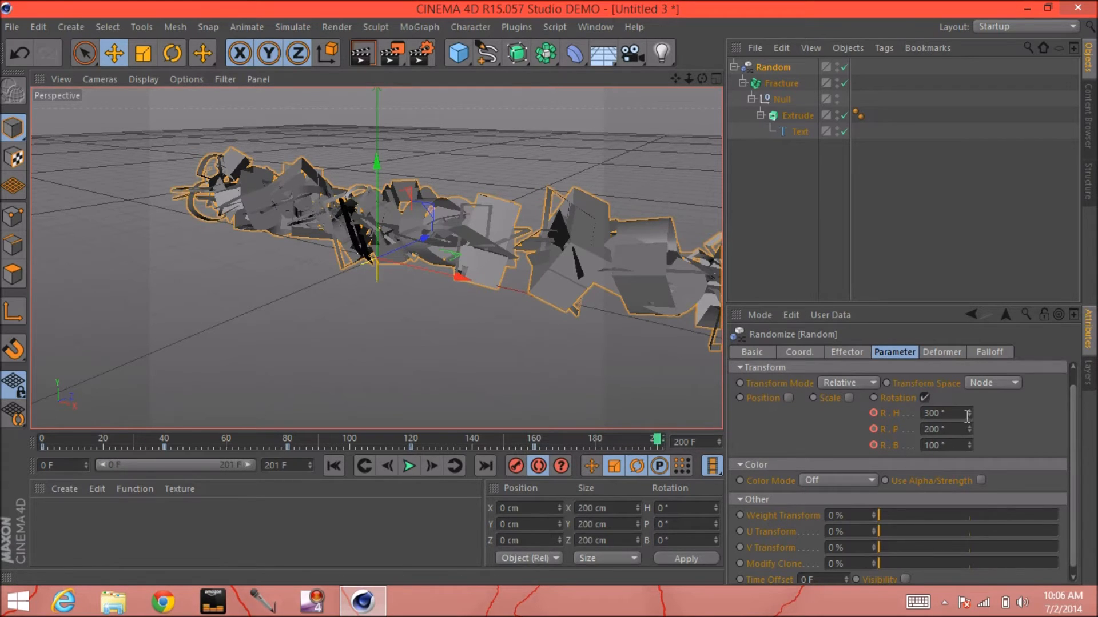
{"action": "double_click", "coordinate": [929, 412]}
{"action": "type", "text": "0"}
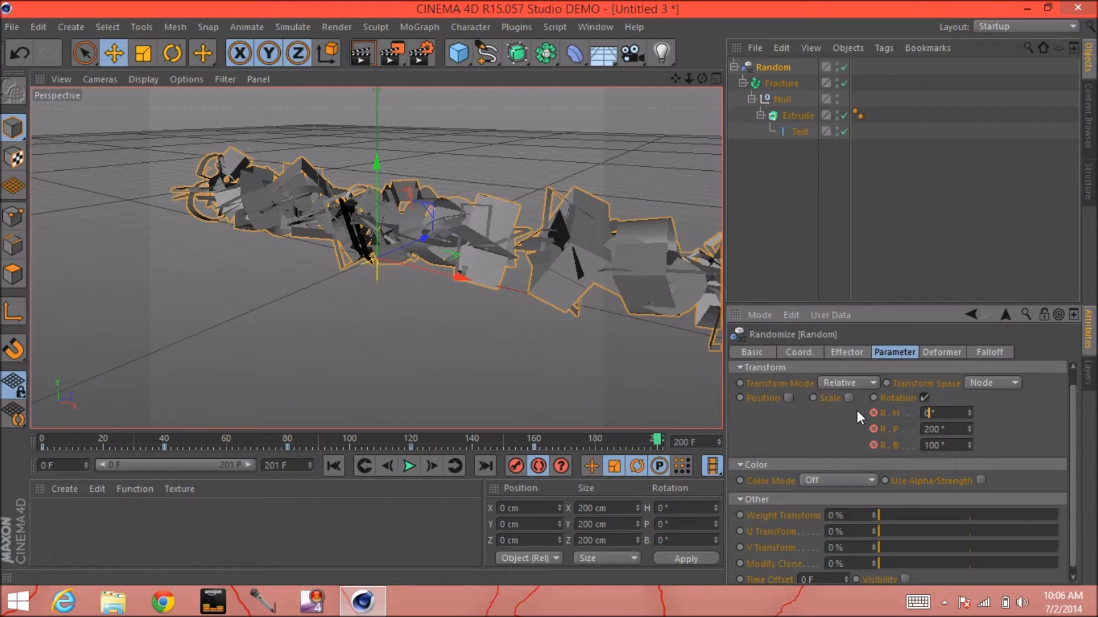
{"action": "key", "text": "Return"}
{"action": "double_click", "coordinate": [936, 429]}
{"action": "type", "text": "0"}
{"action": "key", "text": "Return"}
{"action": "double_click", "coordinate": [935, 445]}
{"action": "type", "text": "0"}
{"action": "key", "text": "Return"}
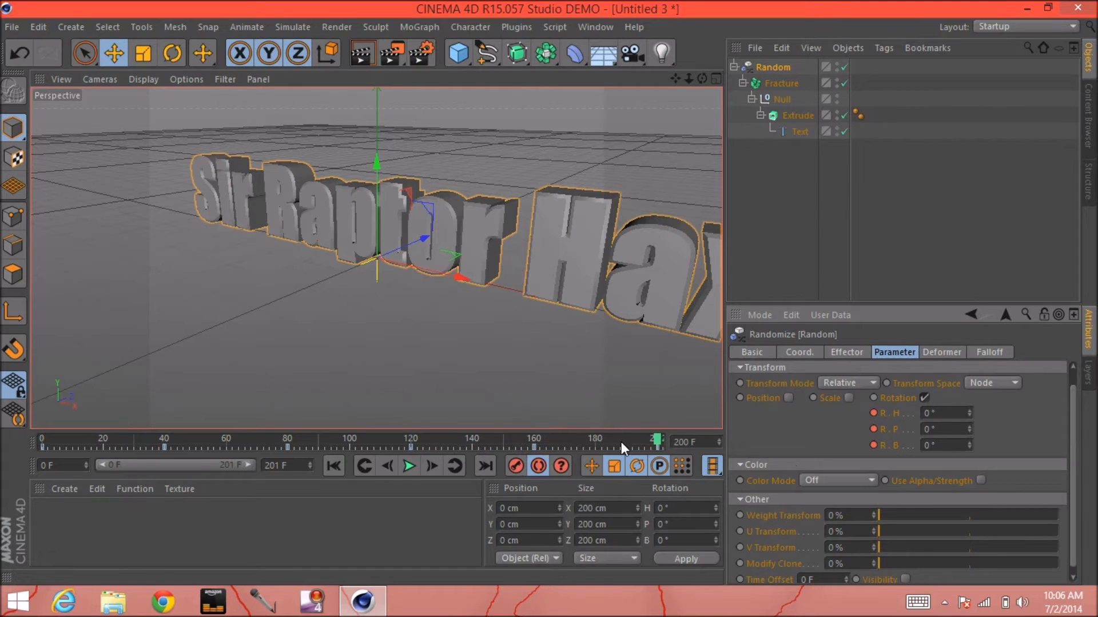
- Return to frame 0 and play the scrambling text animation through
{"action": "left_click", "coordinate": [659, 441]}
{"action": "left_click_drag", "start_coordinate": [659, 442], "coordinate": [32, 445]}
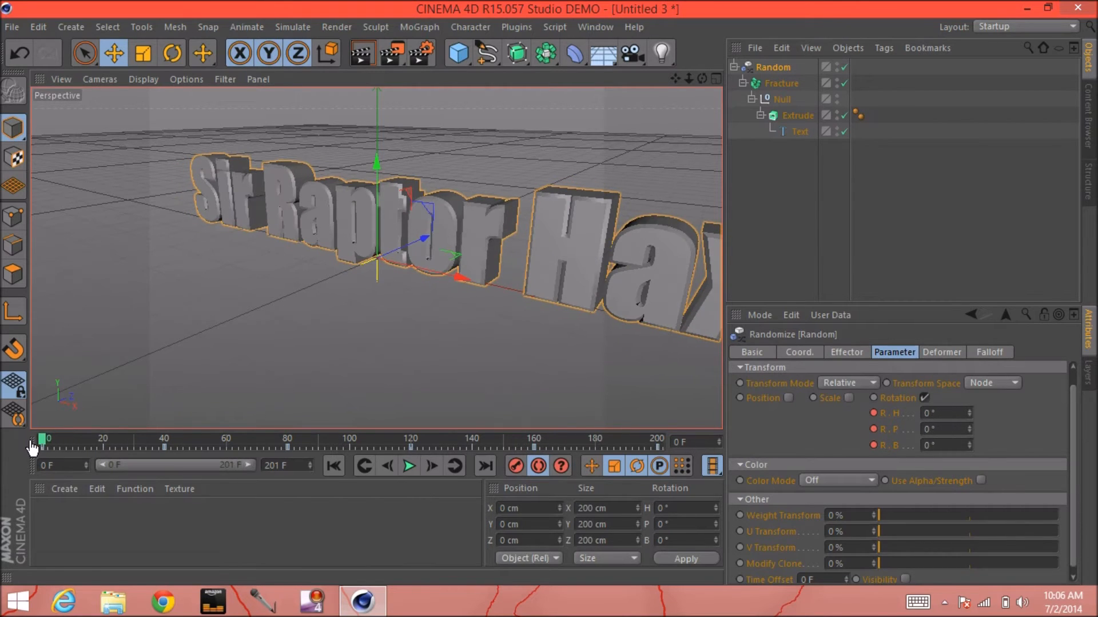
{"action": "left_click", "coordinate": [409, 466]}
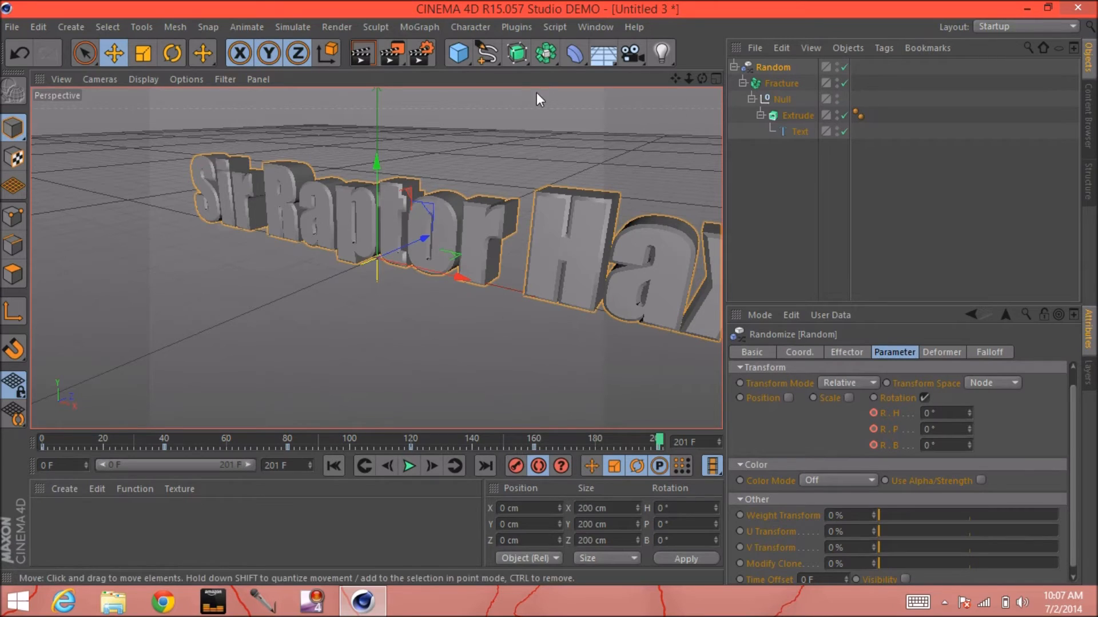
- Add a Plane primitive beneath the text and set its width and height to 10000 cm
{"action": "left_click", "coordinate": [613, 50]}
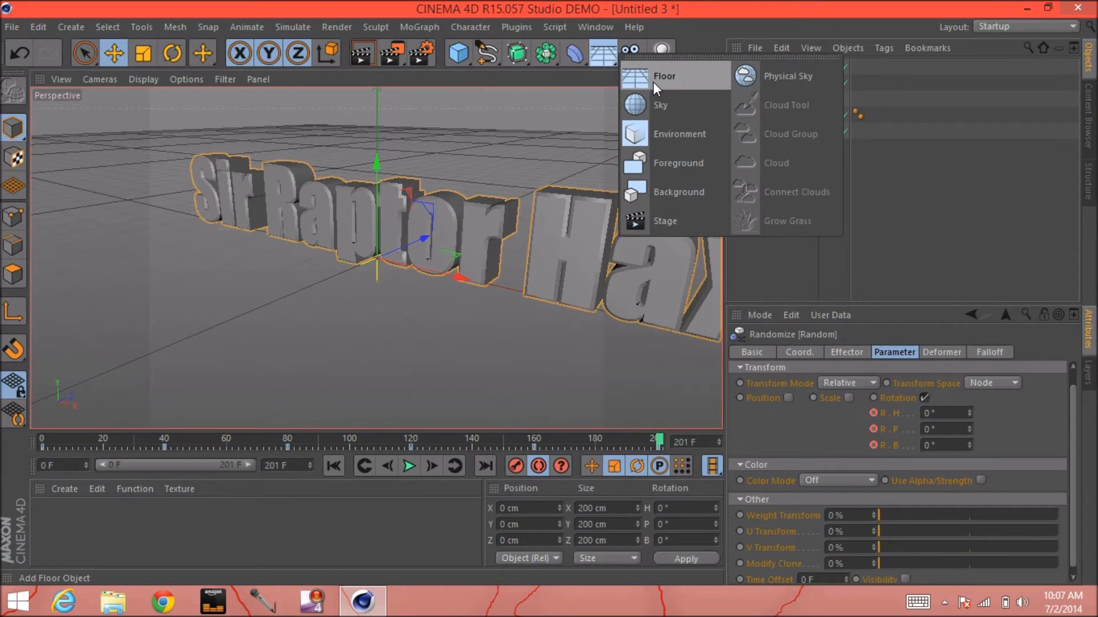
{"action": "left_click", "coordinate": [460, 54]}
{"action": "left_click", "coordinate": [623, 104]}
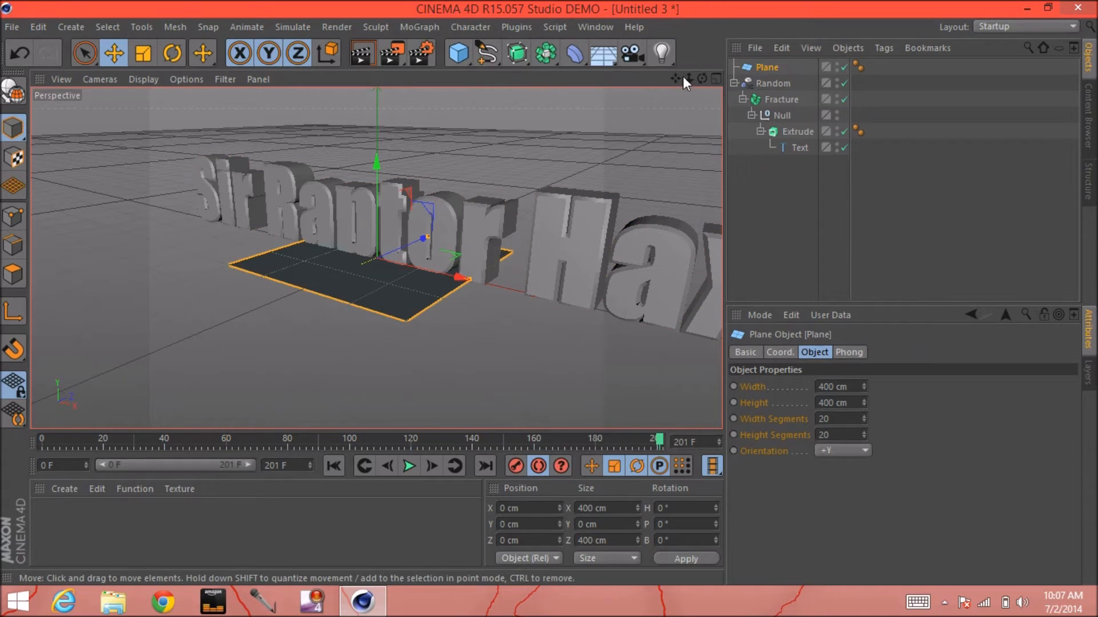
{"action": "right_click", "coordinate": [825, 387]}
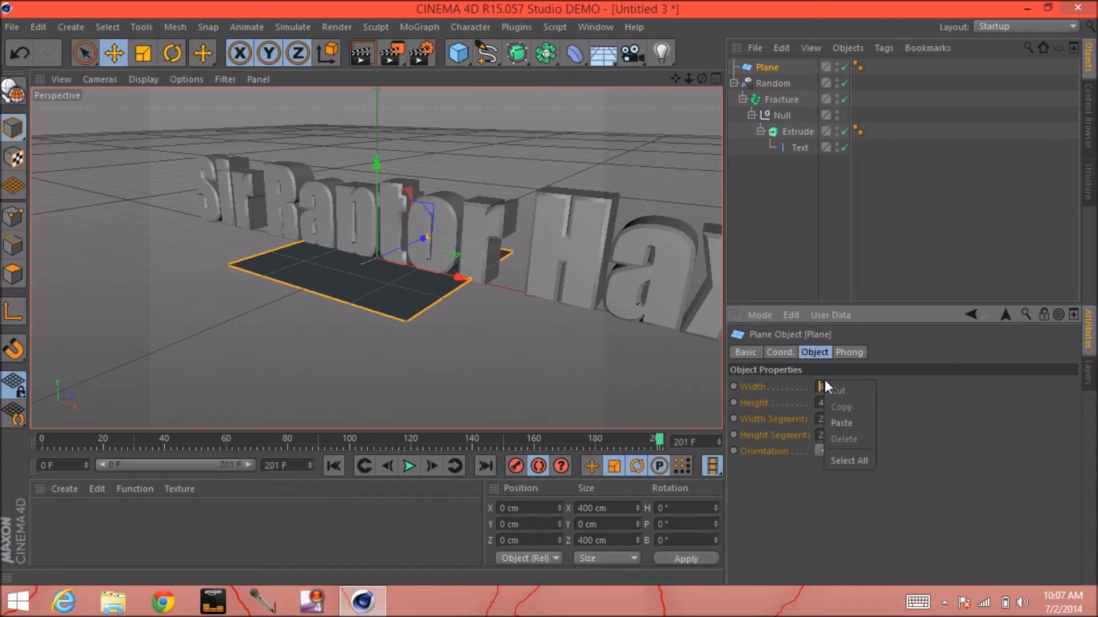
{"action": "left_click", "coordinate": [824, 379]}
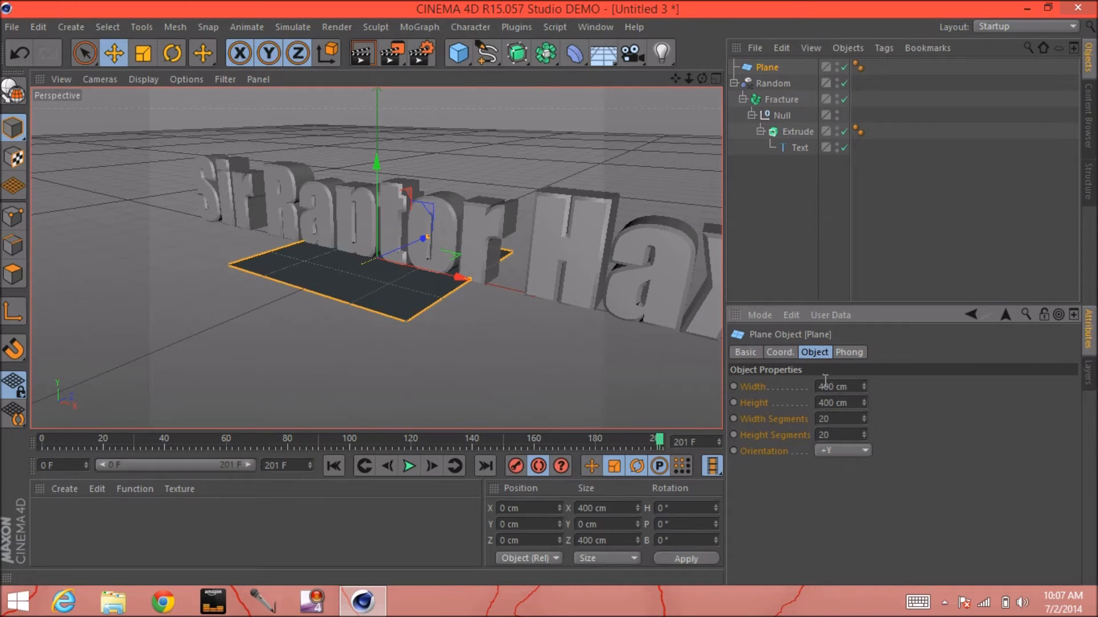
{"action": "type", "text": "10"}
{"action": "left_click", "coordinate": [825, 403]}
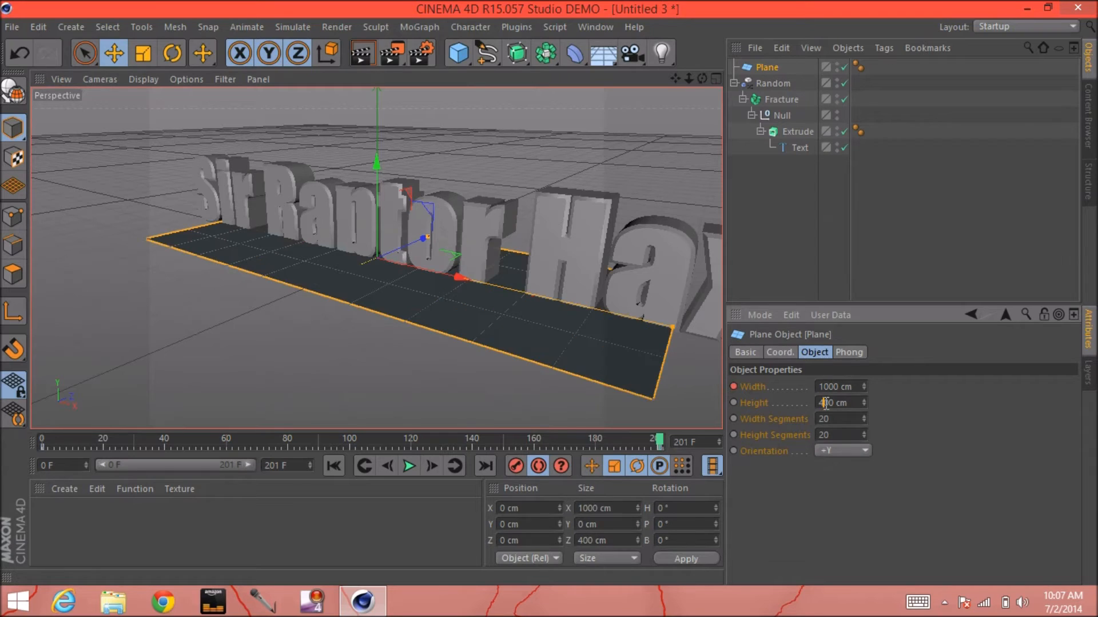
{"action": "type", "text": "0"}
{"action": "key", "text": "Return"}
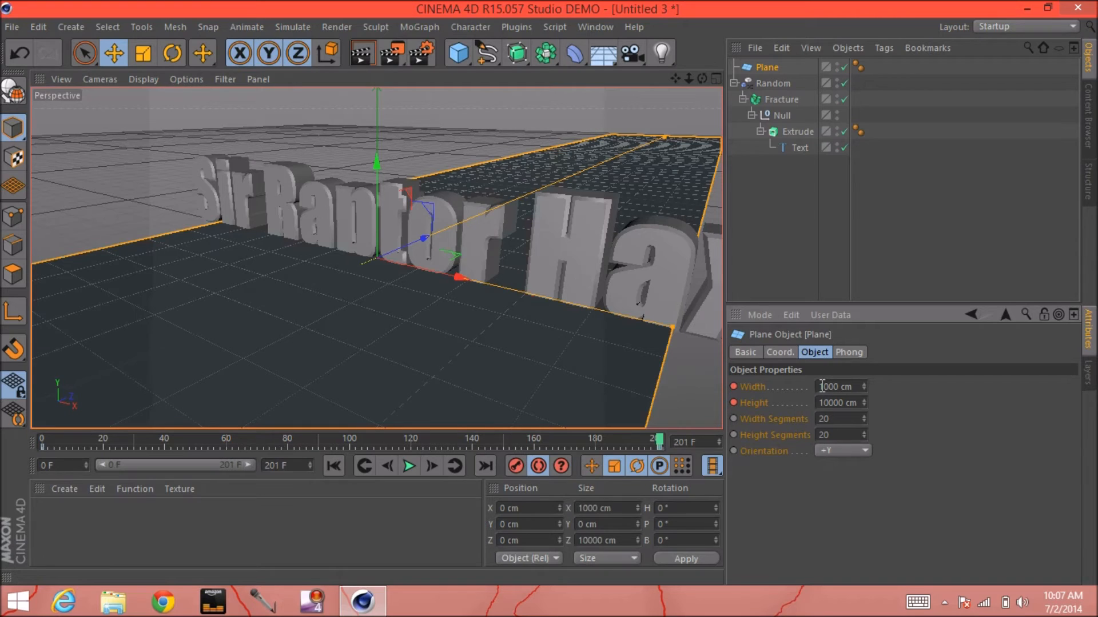
{"action": "type", "text": "0"}
{"action": "key", "text": "Return"}
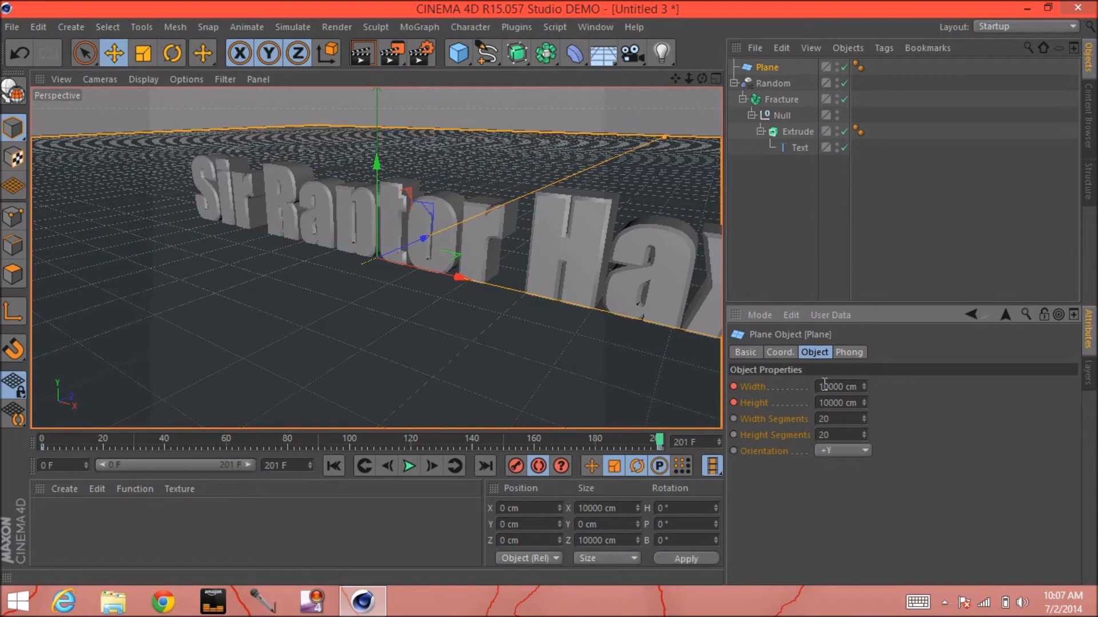
- Render a preview of the text on the plane from a frontal view
{"action": "left_click_drag", "start_coordinate": [675, 79], "coordinate": [702, 79]}
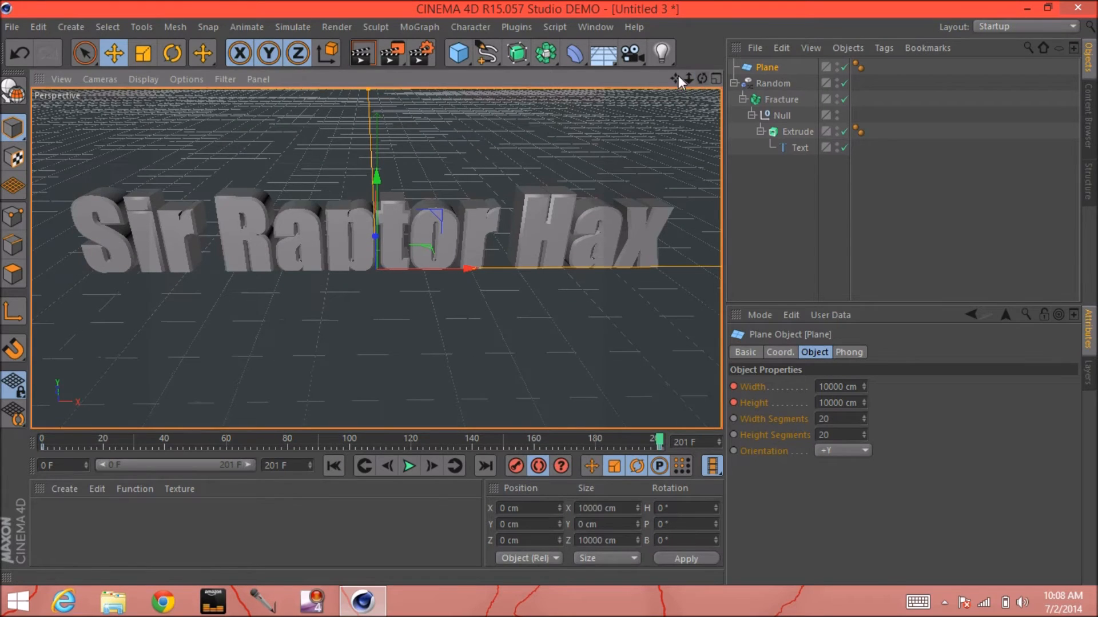
{"action": "left_click", "coordinate": [371, 55]}
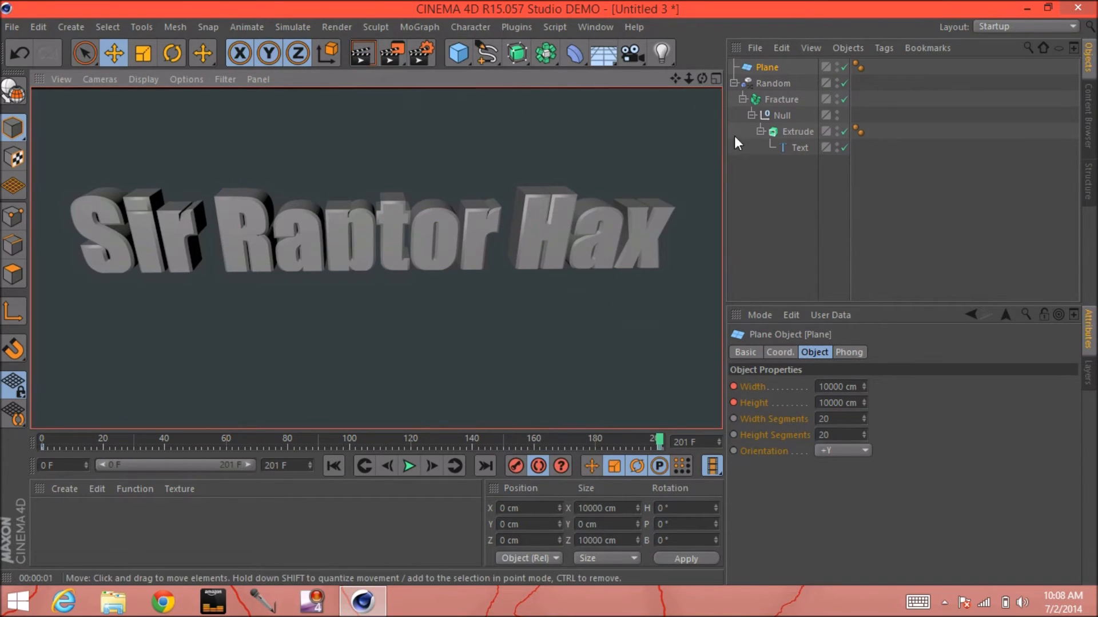
{"action": "left_click", "coordinate": [752, 193]}
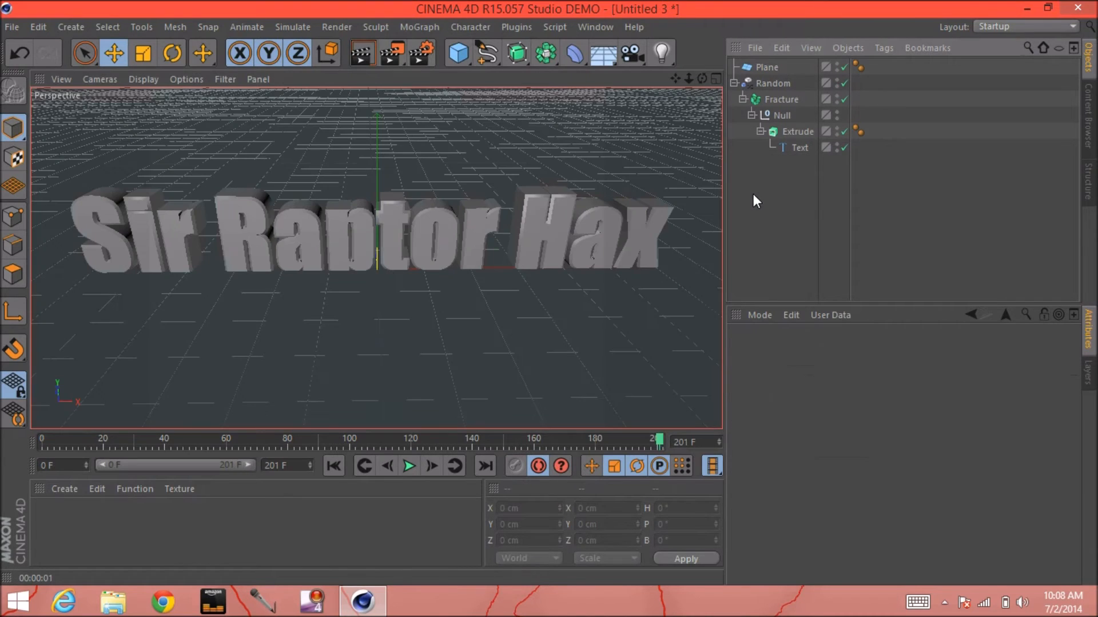
{"action": "left_click", "coordinate": [767, 68]}
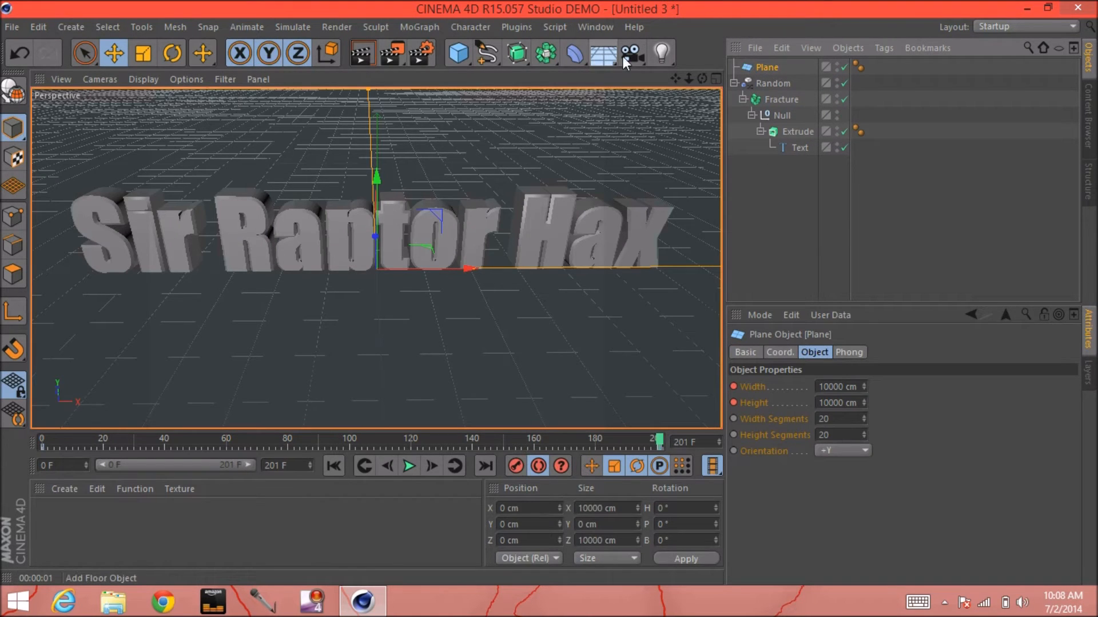
- Add an Omni light and set its shadow type to Shadow Maps (Soft)
{"action": "left_click_drag", "start_coordinate": [663, 64], "coordinate": [724, 80]}
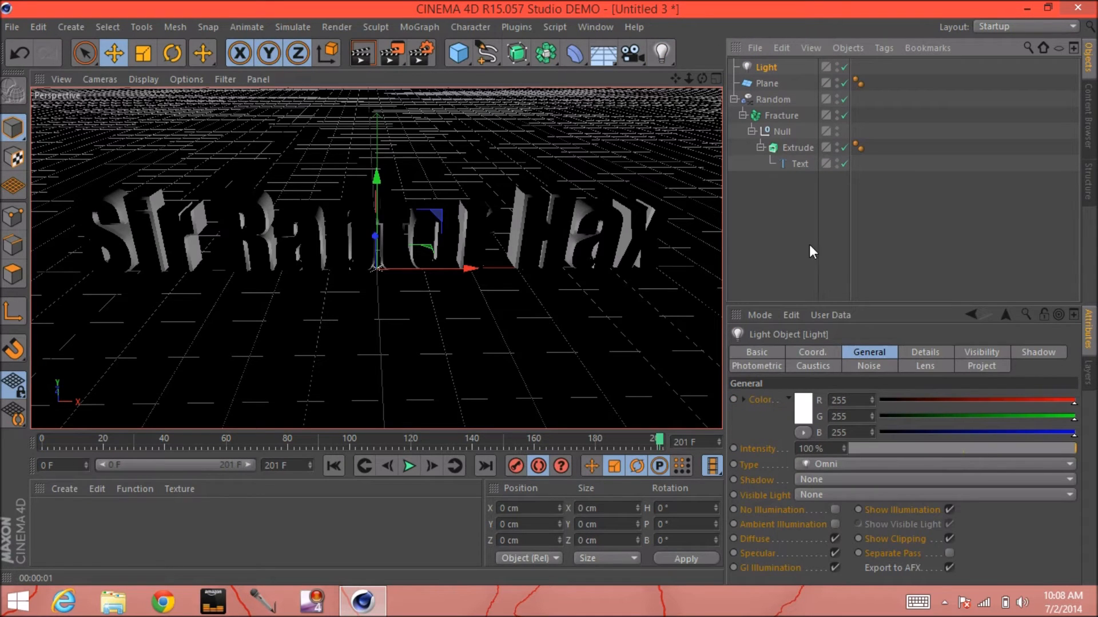
{"action": "left_click", "coordinate": [842, 464]}
{"action": "left_click", "coordinate": [842, 463]}
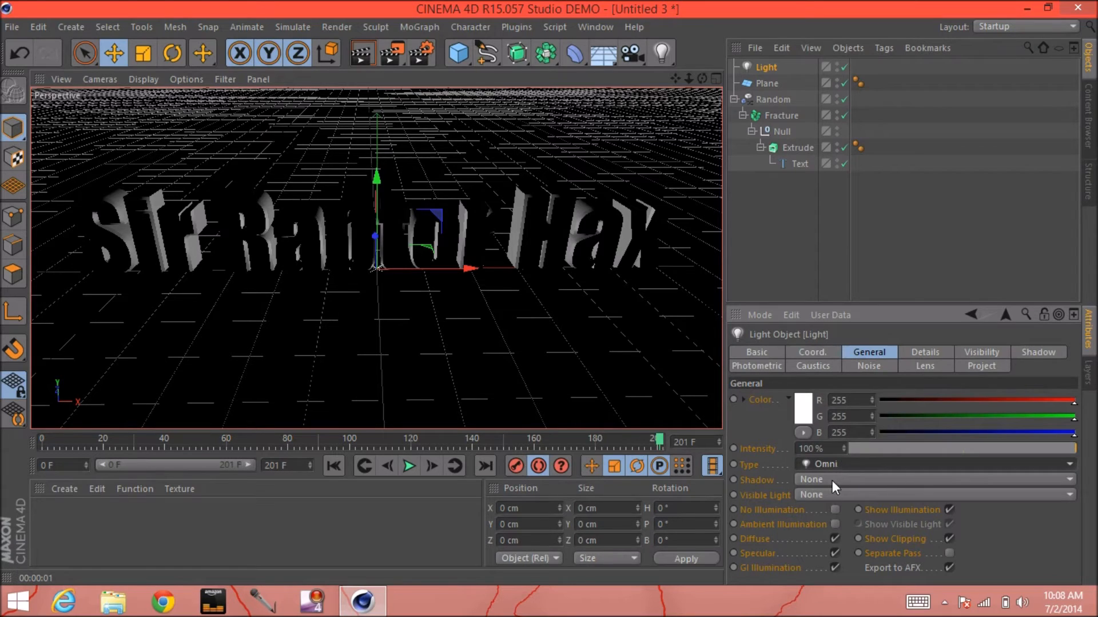
{"action": "left_click", "coordinate": [831, 480]}
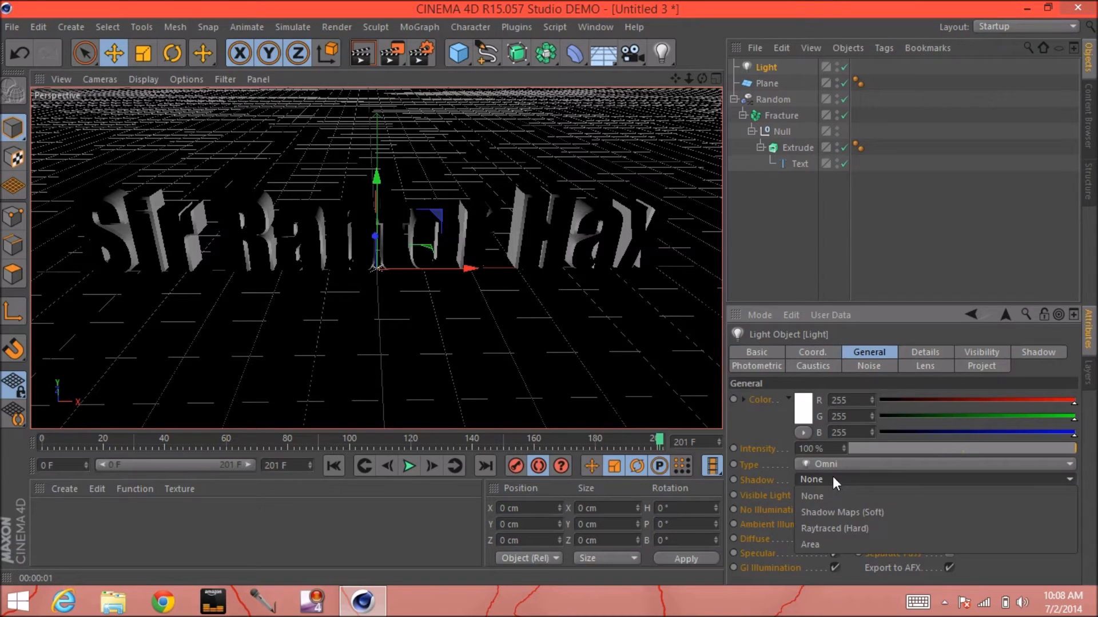
{"action": "left_click", "coordinate": [830, 513]}
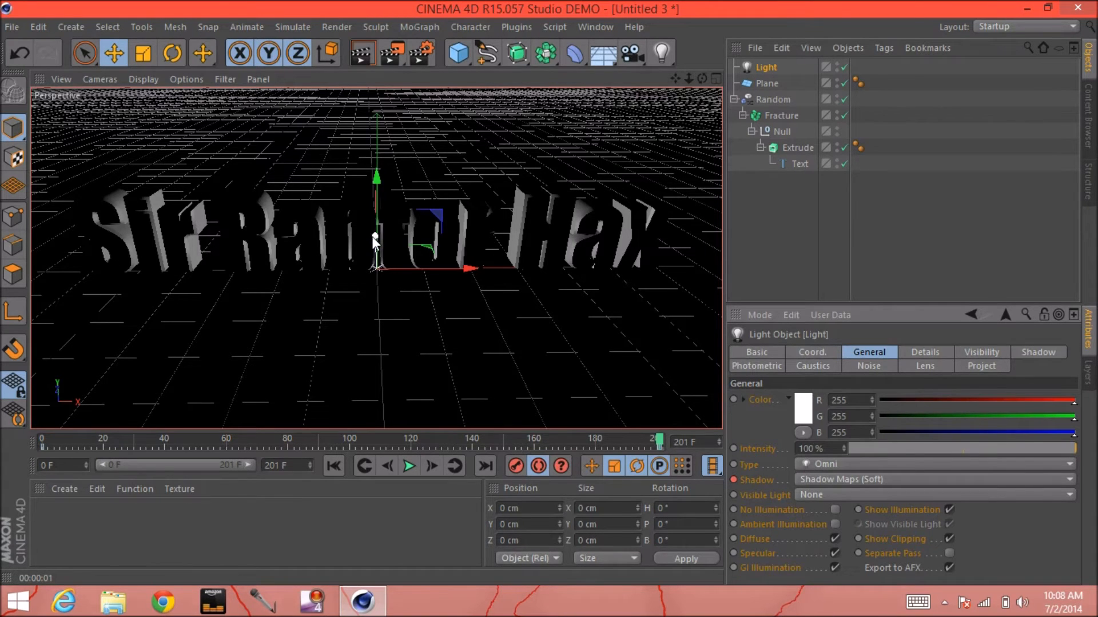
- Shift the fractured text back along the Z axis to about 12.6 cm
{"action": "left_click", "coordinate": [369, 238]}
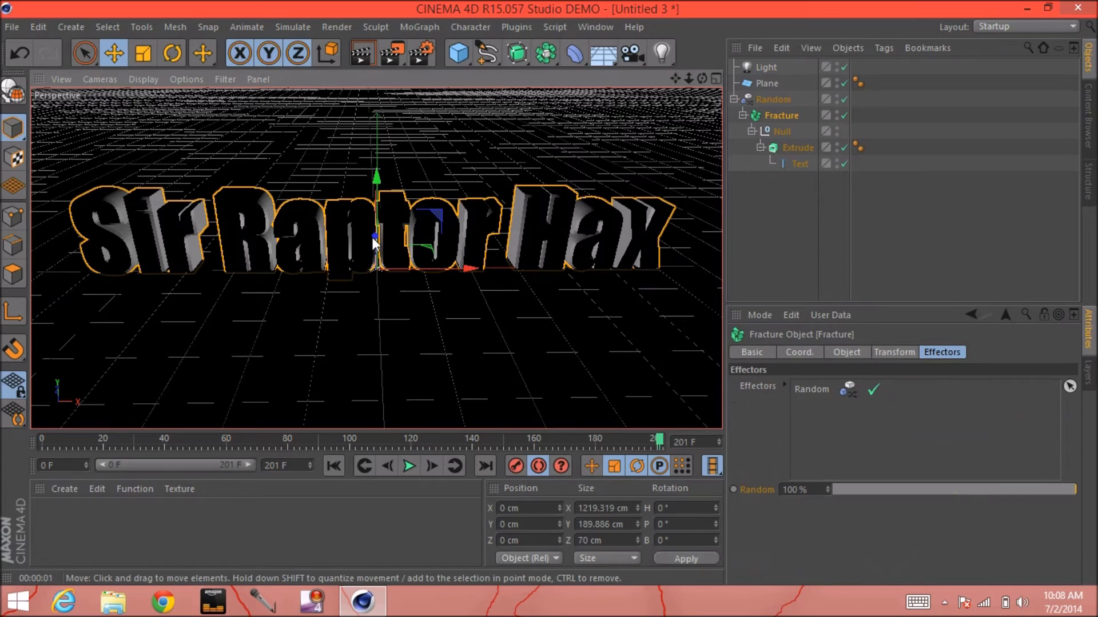
{"action": "left_click_drag", "start_coordinate": [372, 238], "coordinate": [377, 238]}
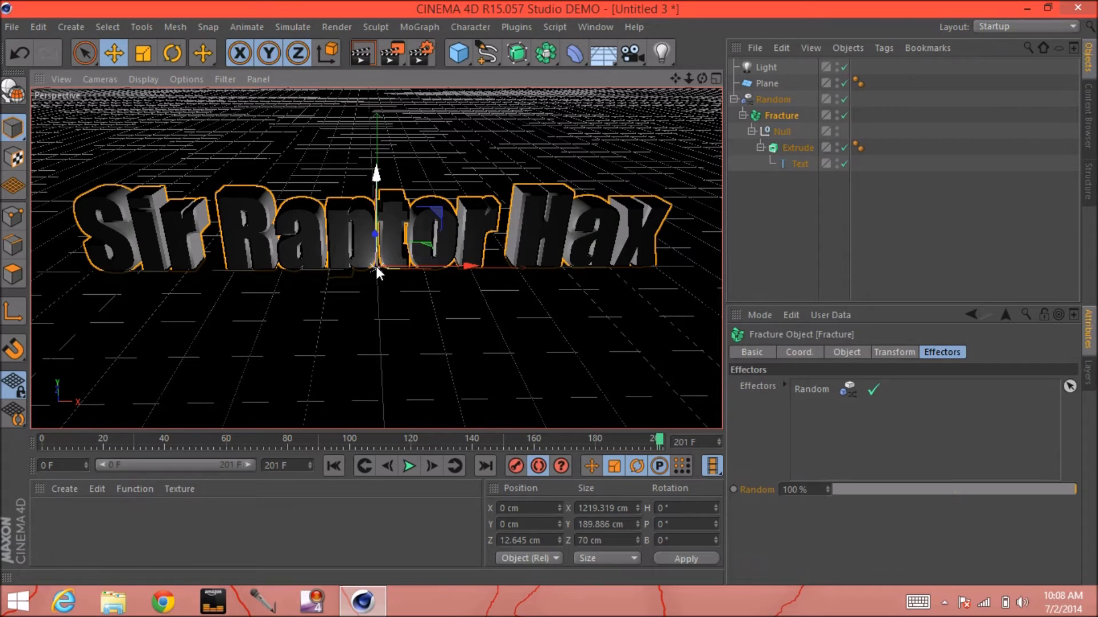
- Move the light in front of the text to about Y 86 cm and Z -90 cm, and render a preview
{"action": "left_click", "coordinate": [760, 66]}
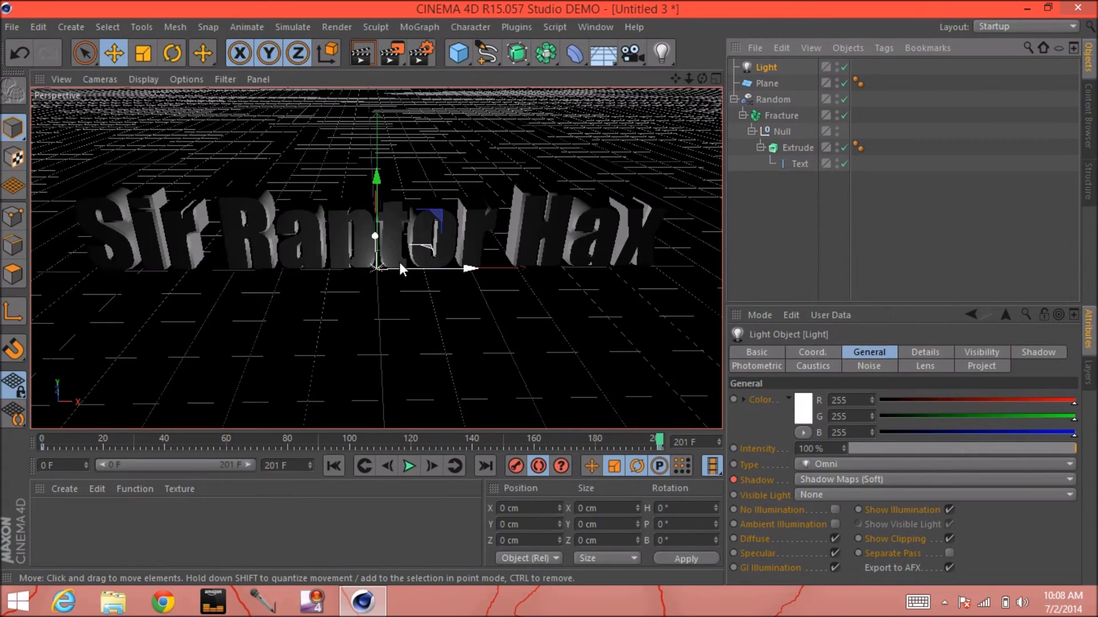
{"action": "left_click_drag", "start_coordinate": [380, 266], "coordinate": [382, 217]}
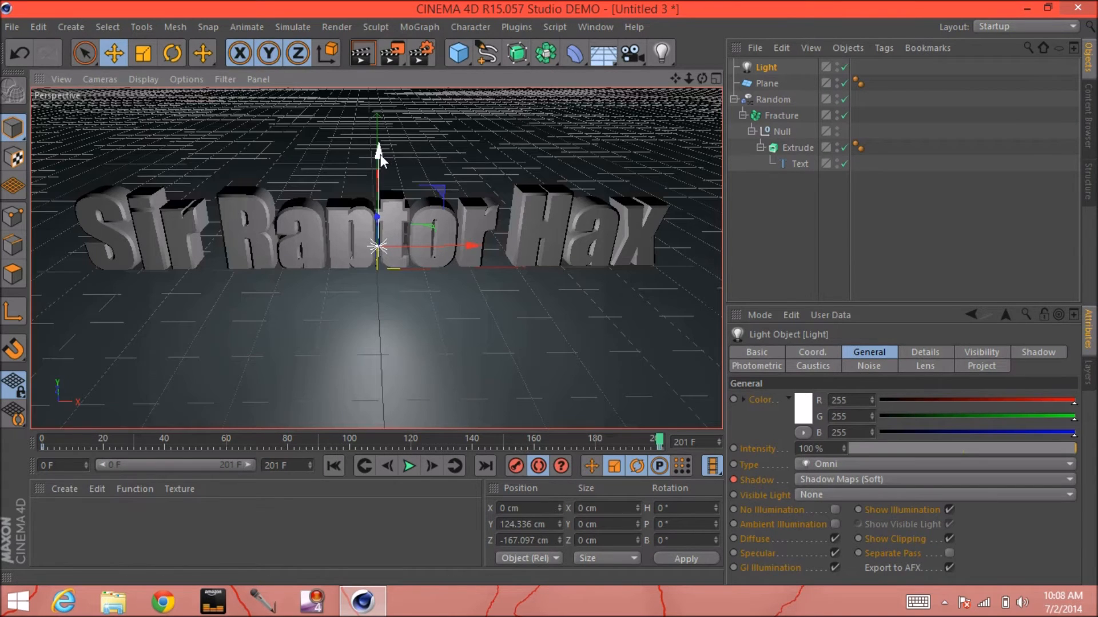
{"action": "left_click_drag", "start_coordinate": [377, 151], "coordinate": [375, 229]}
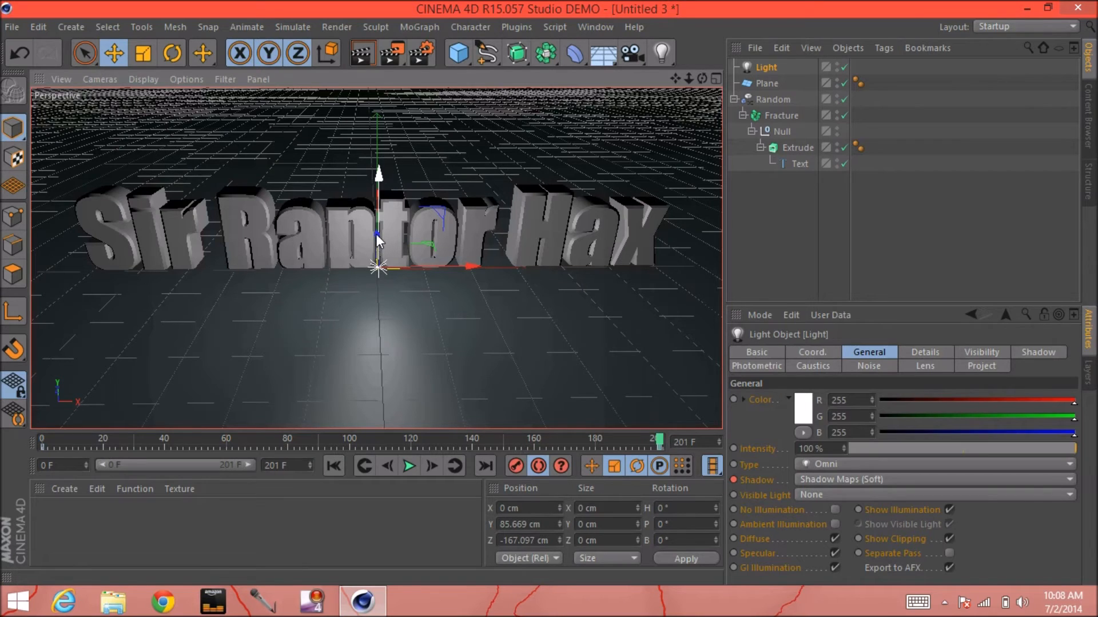
{"action": "mouse_move", "coordinate": [373, 232]}
{"action": "left_mouse_down"}
{"action": "mouse_move", "coordinate": [375, 204]}
{"action": "mouse_move", "coordinate": [376, 218]}
{"action": "left_mouse_up"}
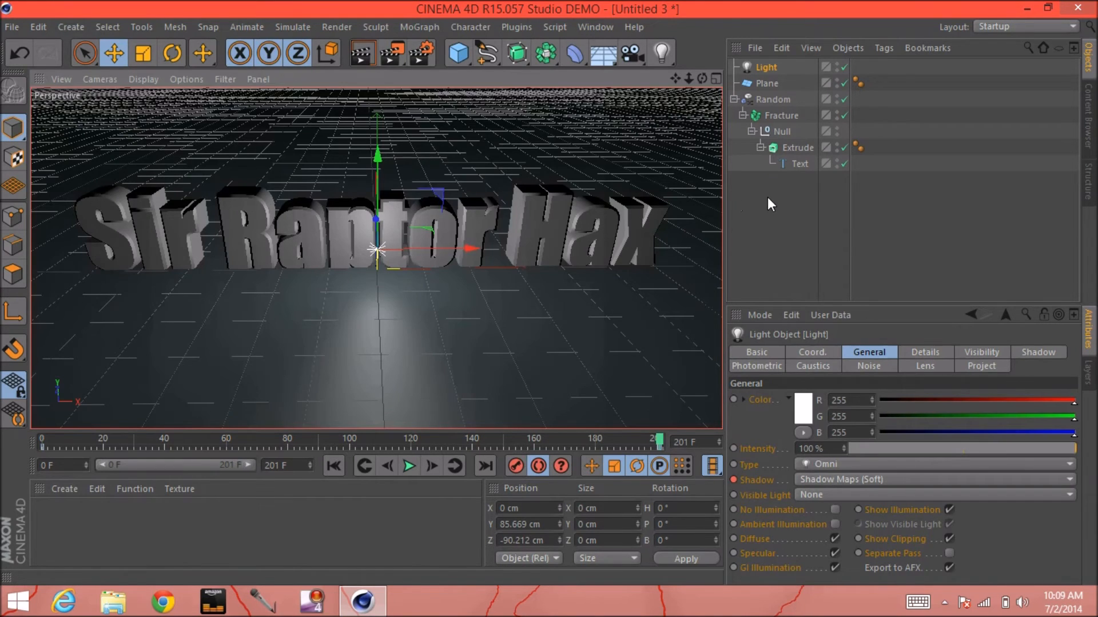
{"action": "left_click", "coordinate": [768, 198]}
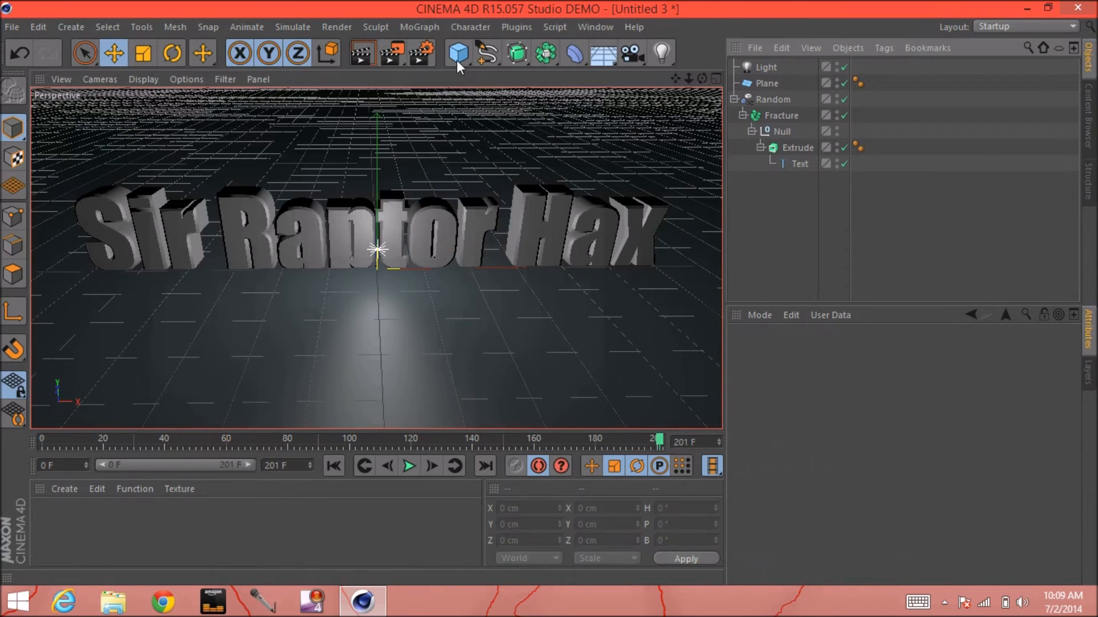
{"action": "left_click", "coordinate": [363, 52]}
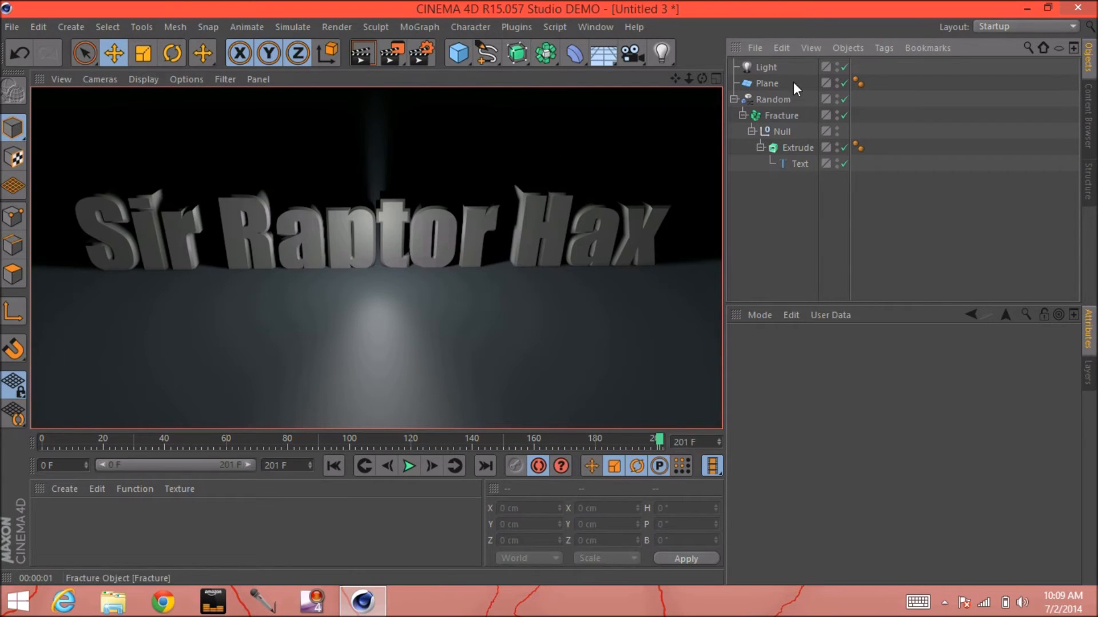
- Lower the light to about Y -1.7 cm and render the view again to check the lighting
{"action": "left_click", "coordinate": [775, 65]}
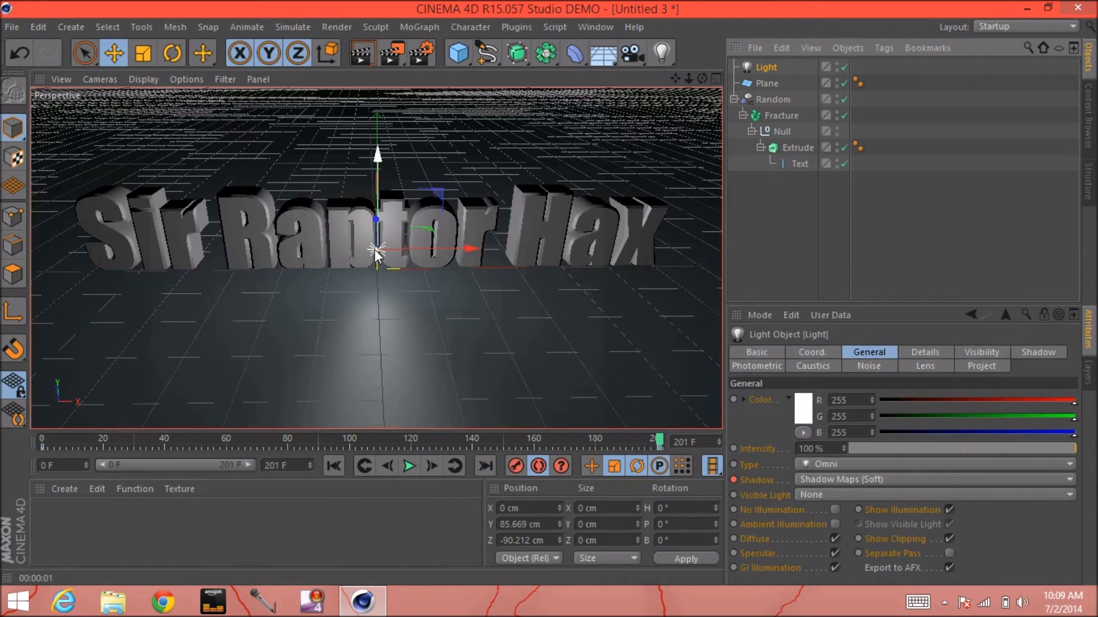
{"action": "left_click_drag", "start_coordinate": [375, 249], "coordinate": [373, 290]}
{"action": "left_click", "coordinate": [371, 55]}
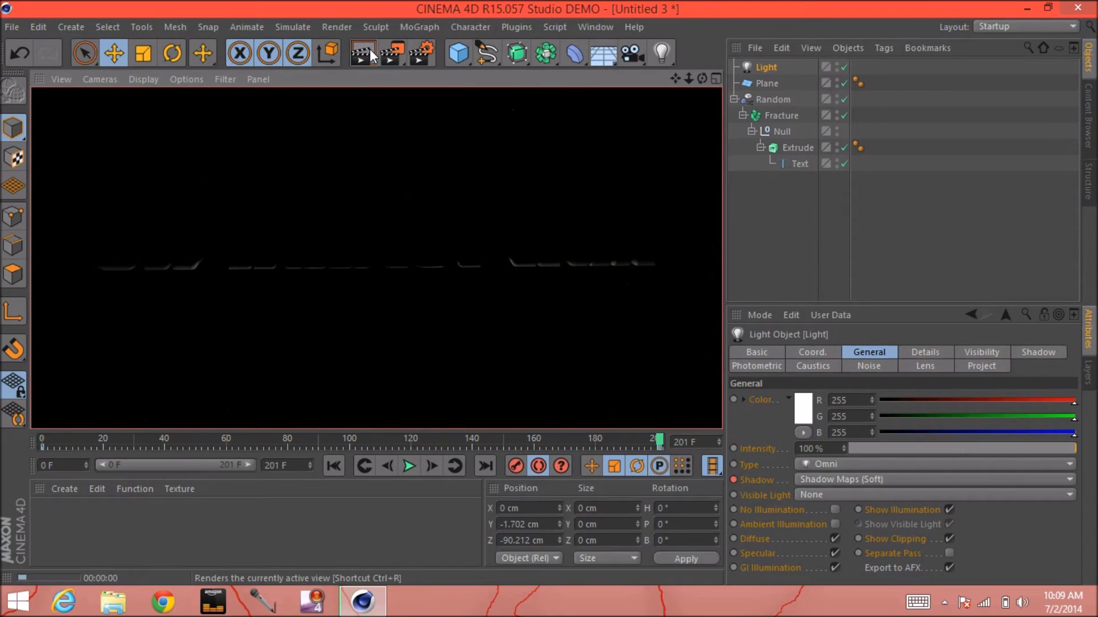
- Move the light farther in front of the text to about Y 85 cm and Z -436 cm, and render the view
{"action": "left_click", "coordinate": [761, 66]}
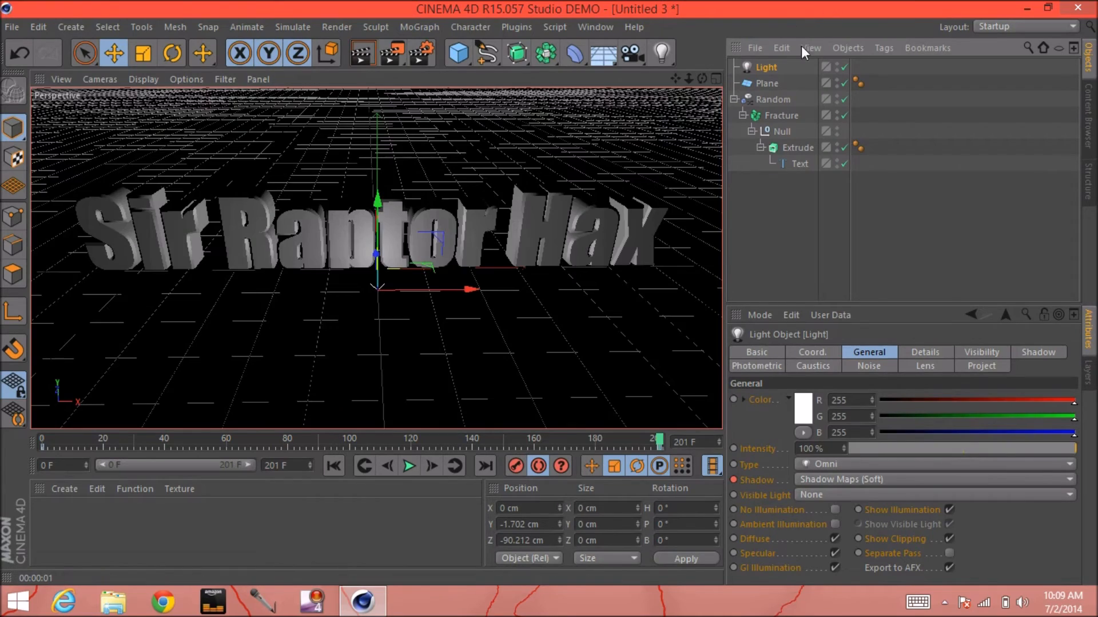
{"action": "left_click_drag", "start_coordinate": [702, 78], "coordinate": [606, 51]}
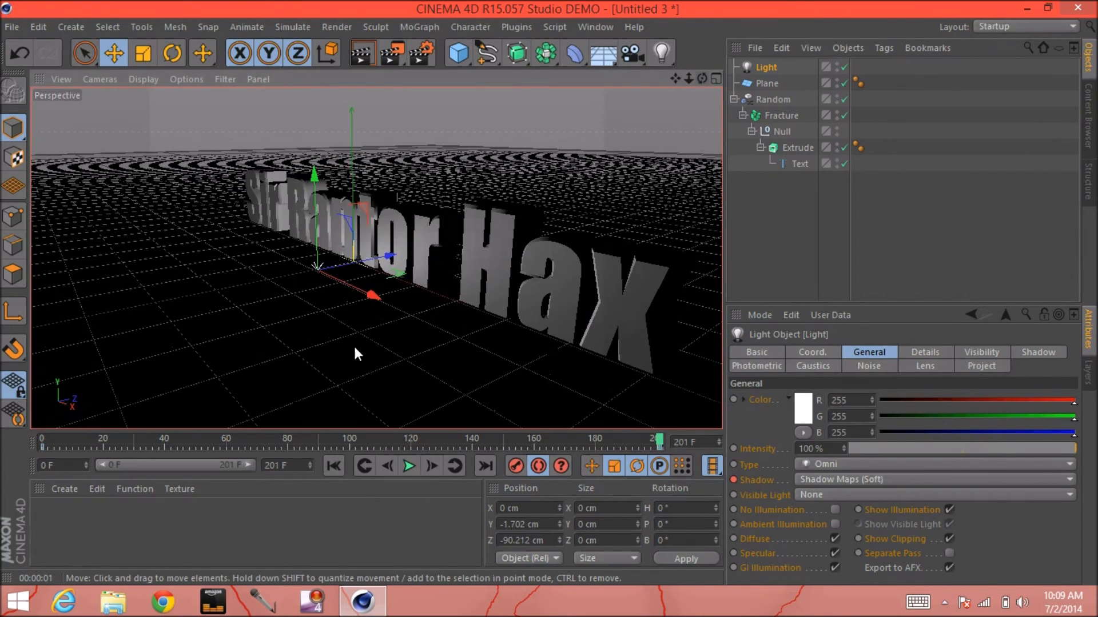
{"action": "left_click_drag", "start_coordinate": [331, 266], "coordinate": [124, 235]}
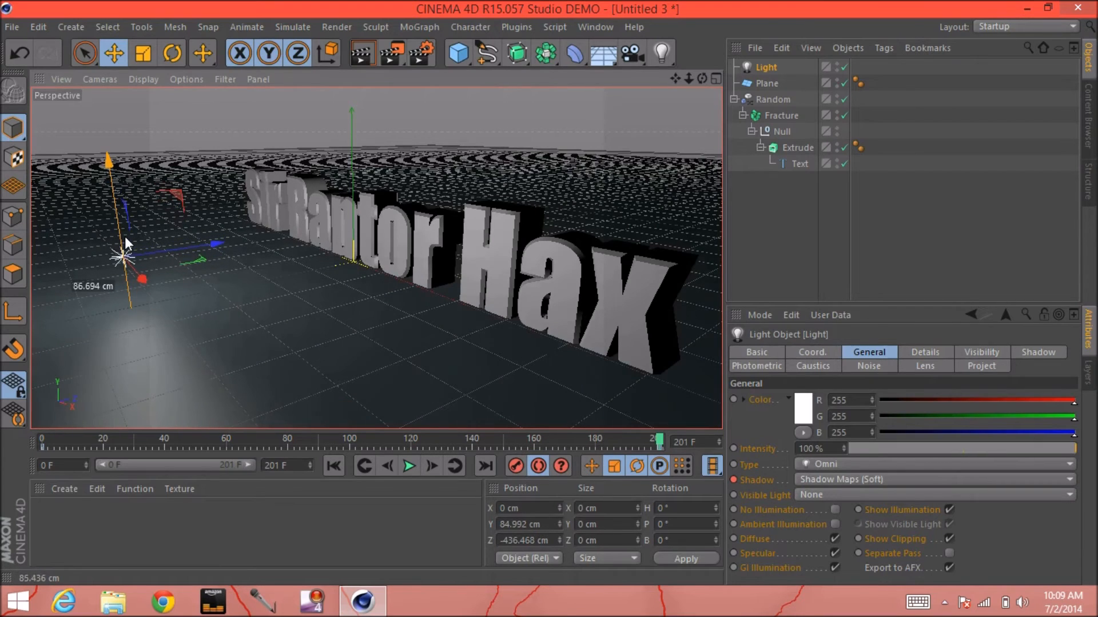
{"action": "left_click", "coordinate": [363, 52]}
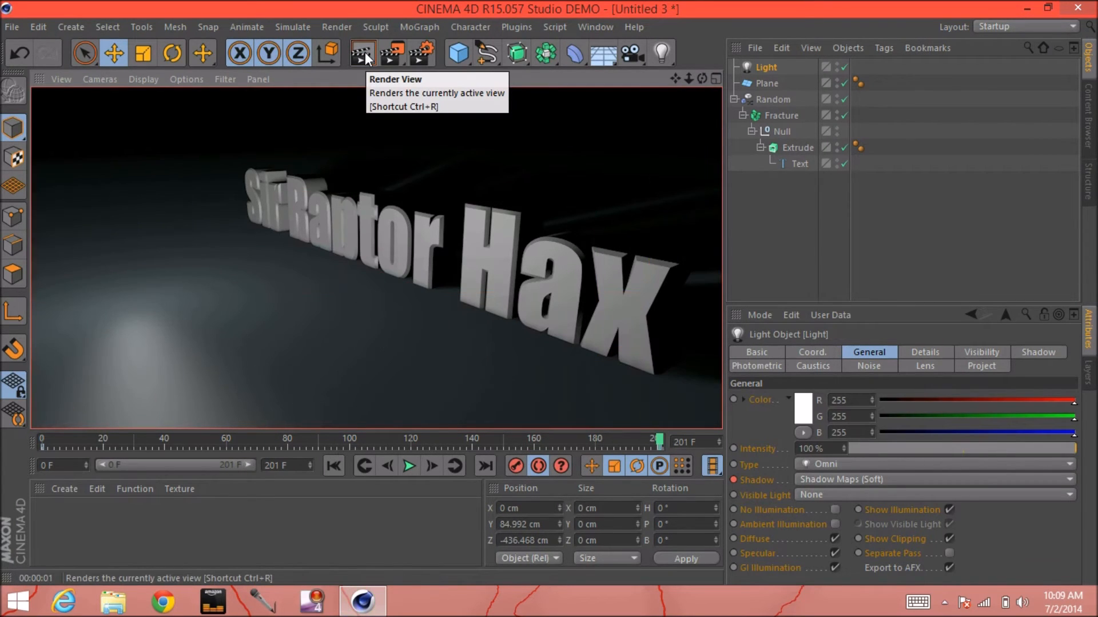
- Render a preview of the text seen from the front
{"action": "left_click", "coordinate": [707, 99]}
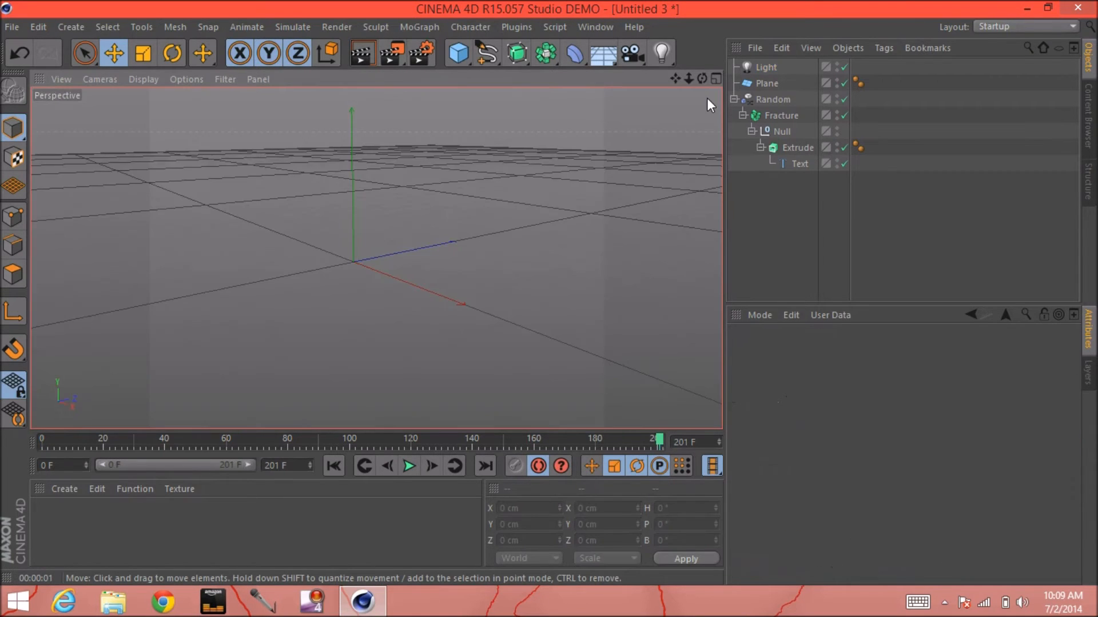
{"action": "mouse_move", "coordinate": [702, 79]}
{"action": "left_mouse_down"}
{"action": "mouse_move", "coordinate": [683, 76]}
{"action": "mouse_move", "coordinate": [763, 106]}
{"action": "mouse_move", "coordinate": [783, 102]}
{"action": "left_mouse_up"}
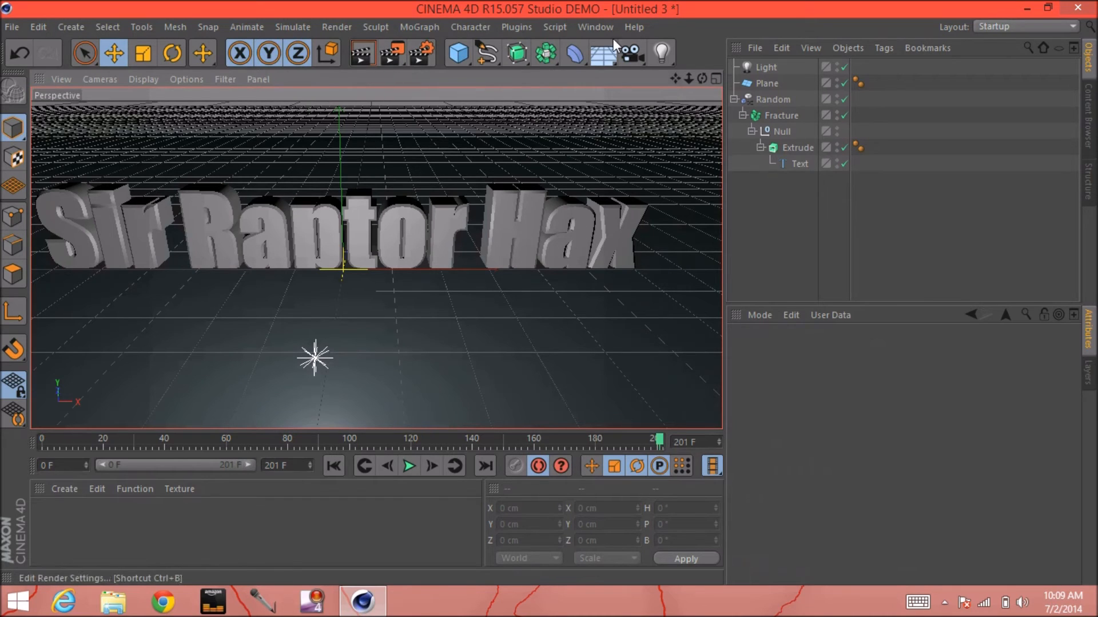
{"action": "left_click_drag", "start_coordinate": [679, 78], "coordinate": [721, 91]}
{"action": "left_click", "coordinate": [373, 56]}
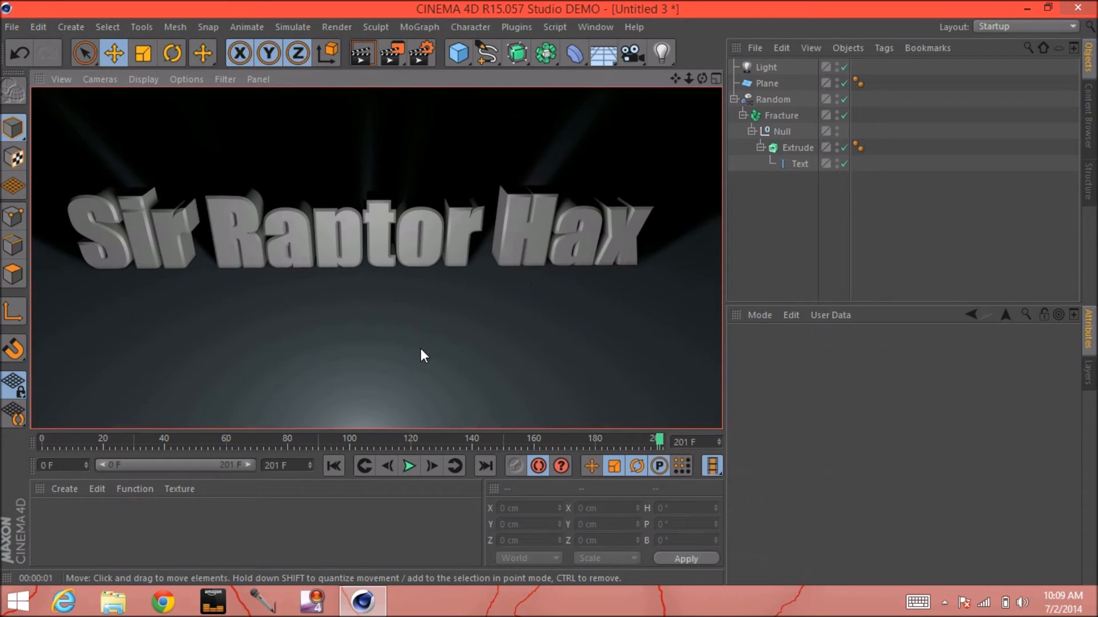
- Raise the light to about Y 229 cm and render the view to check the shadows
{"action": "left_click", "coordinate": [766, 83]}
{"action": "left_click", "coordinate": [767, 63]}
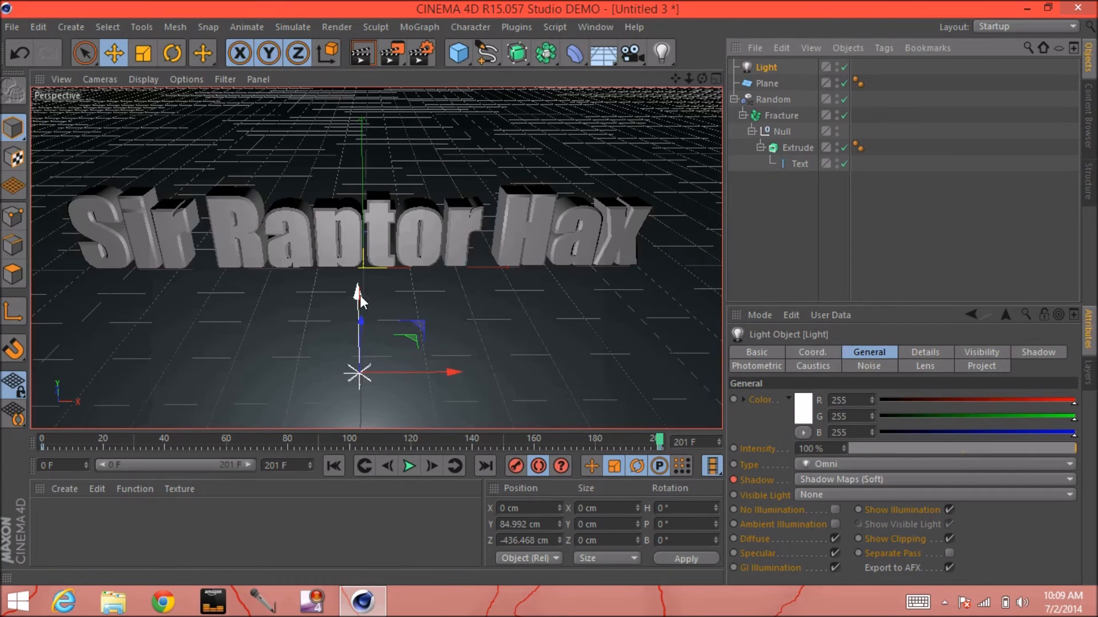
{"action": "left_click_drag", "start_coordinate": [356, 293], "coordinate": [366, 177]}
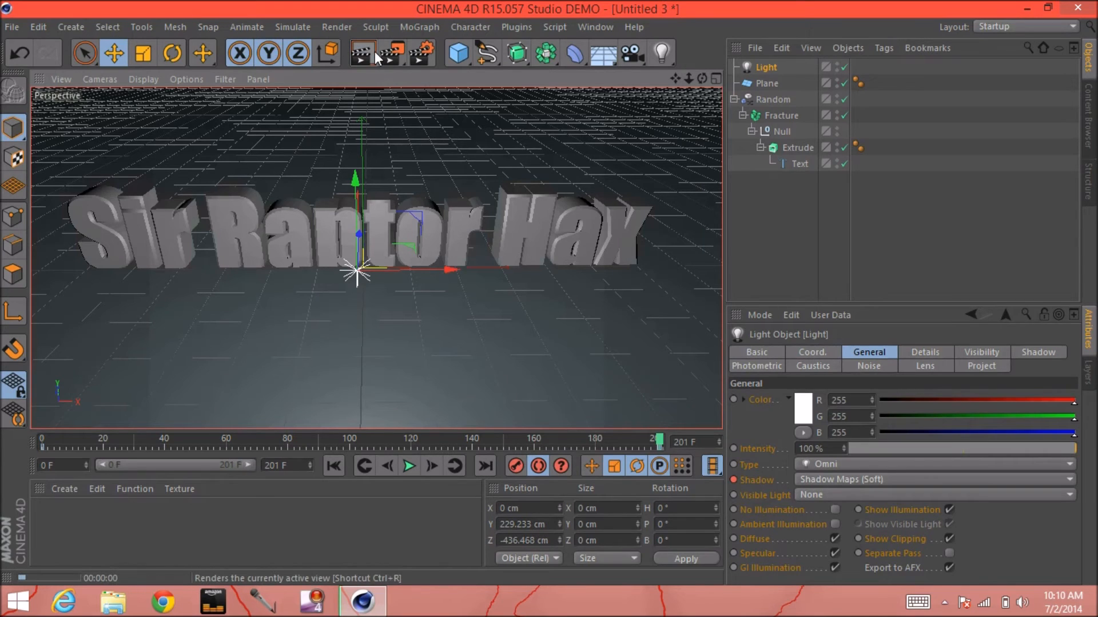
{"action": "left_click", "coordinate": [370, 52]}
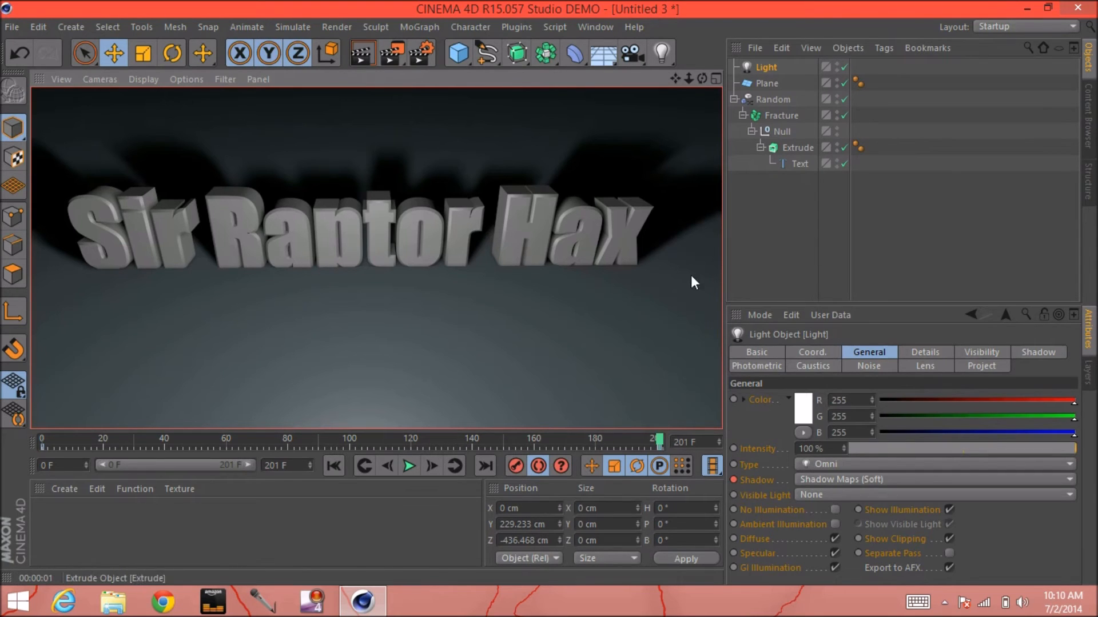
- Create a new material and set its base color to red (R 247, G 4, B 4)
{"action": "left_click", "coordinate": [147, 509]}
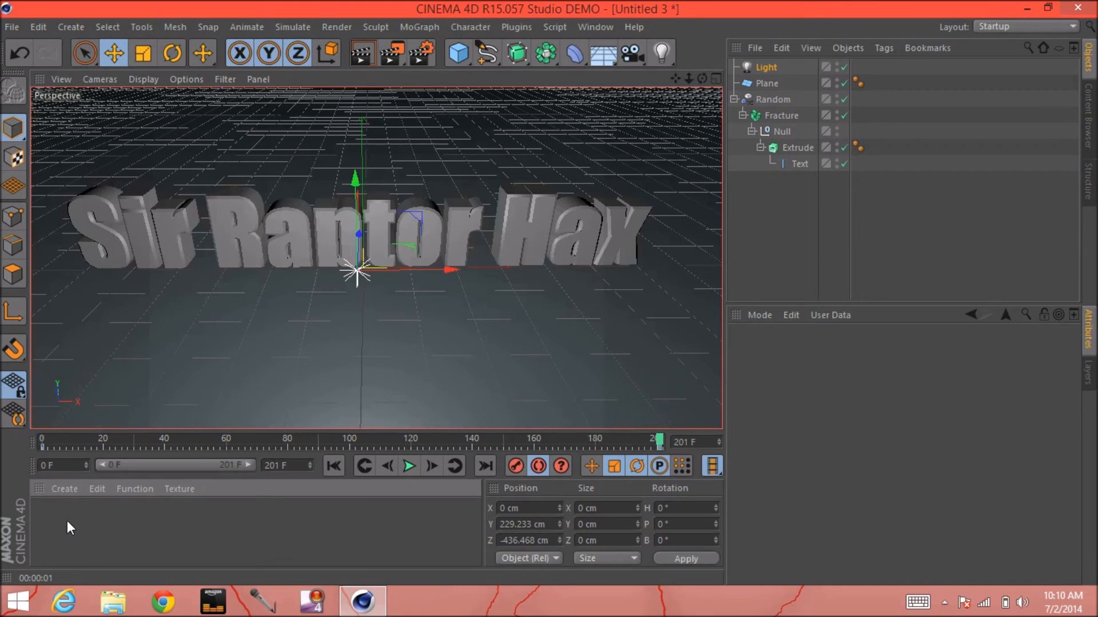
{"action": "double_click", "coordinate": [67, 522]}
{"action": "double_click", "coordinate": [53, 520]}
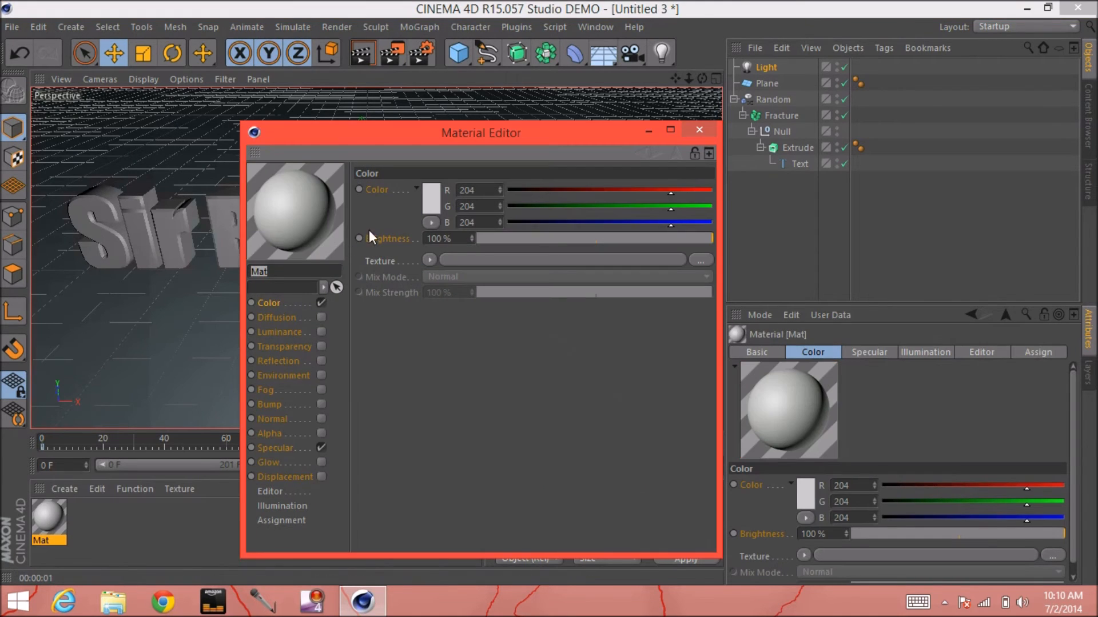
{"action": "left_click", "coordinate": [429, 202]}
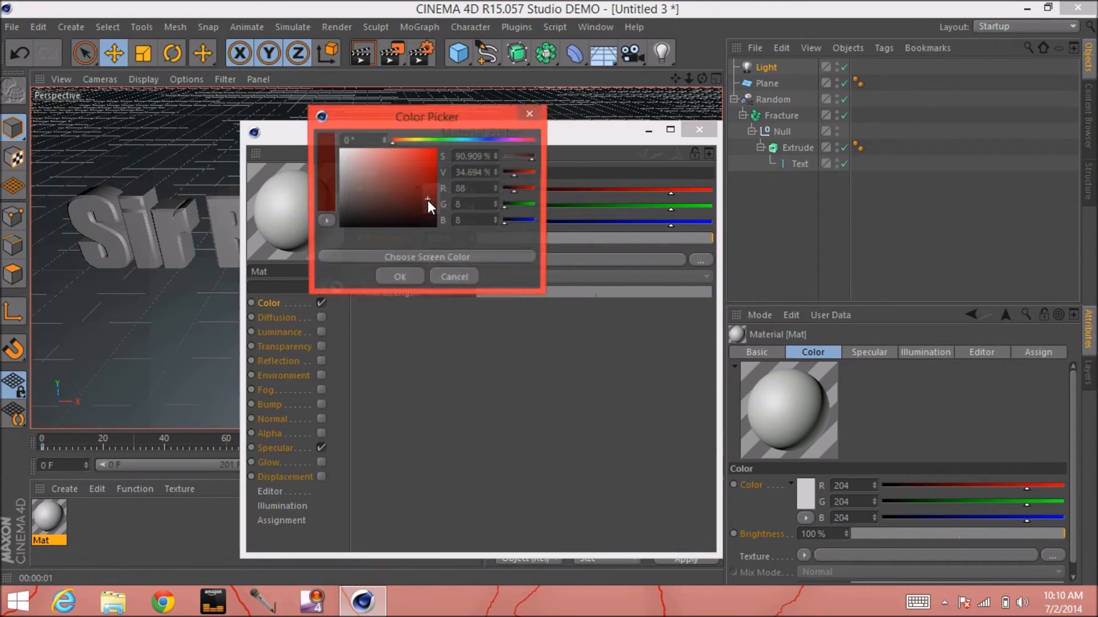
{"action": "left_click", "coordinate": [435, 150]}
{"action": "left_click", "coordinate": [399, 277]}
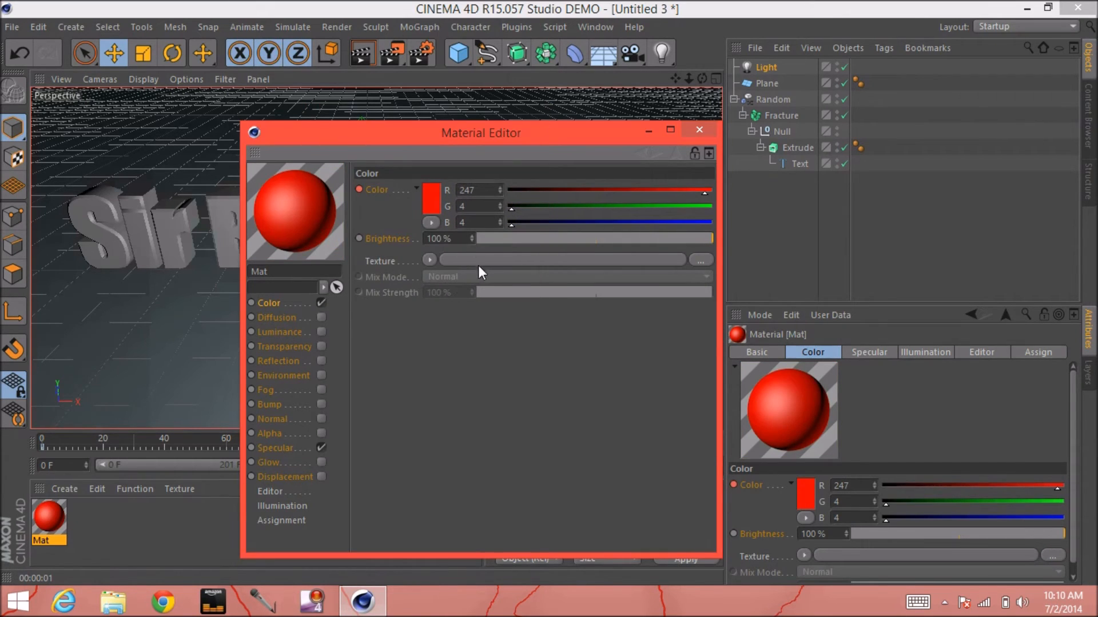
- Add a Gradient texture to the material's color channel and set the gradient's start knot to red (R 255, G 2, B 2)
{"action": "left_click", "coordinate": [428, 259]}
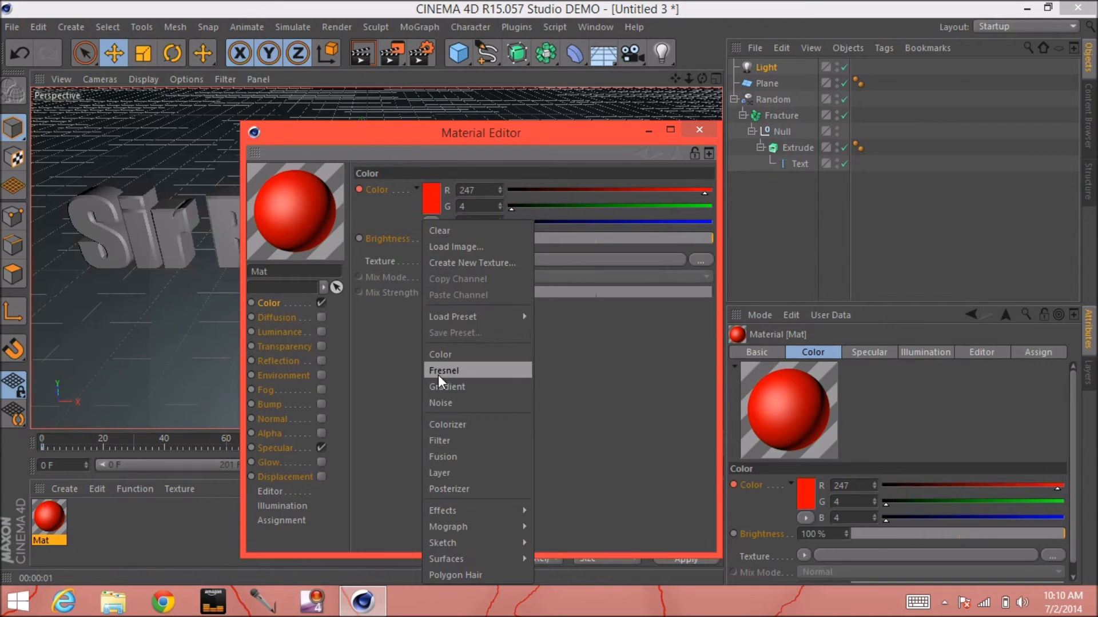
{"action": "left_click", "coordinate": [443, 389]}
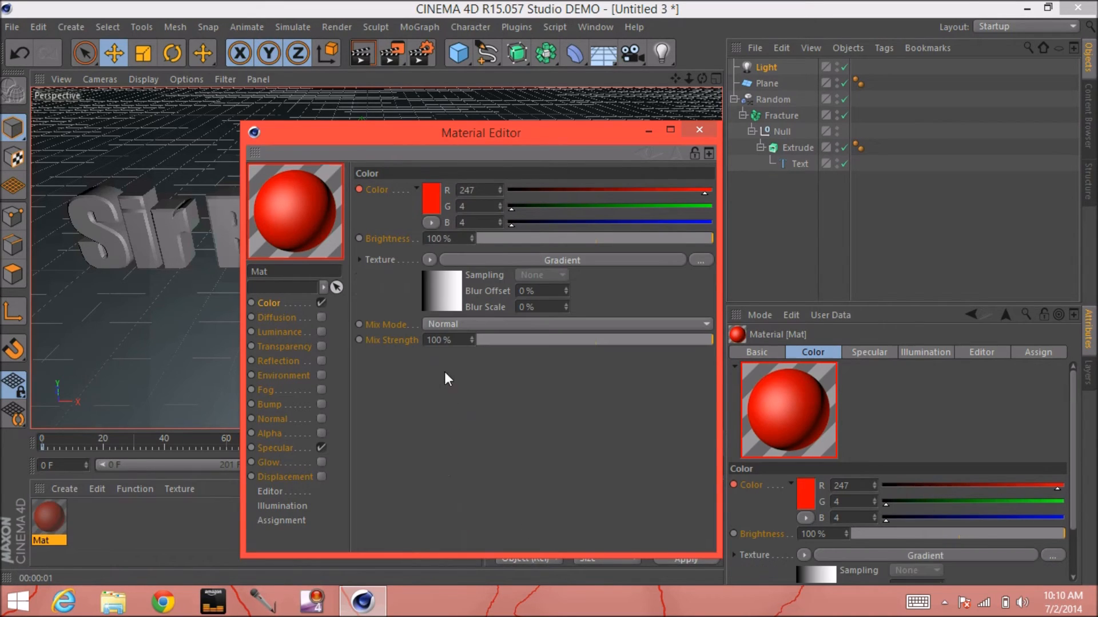
{"action": "left_click", "coordinate": [438, 281]}
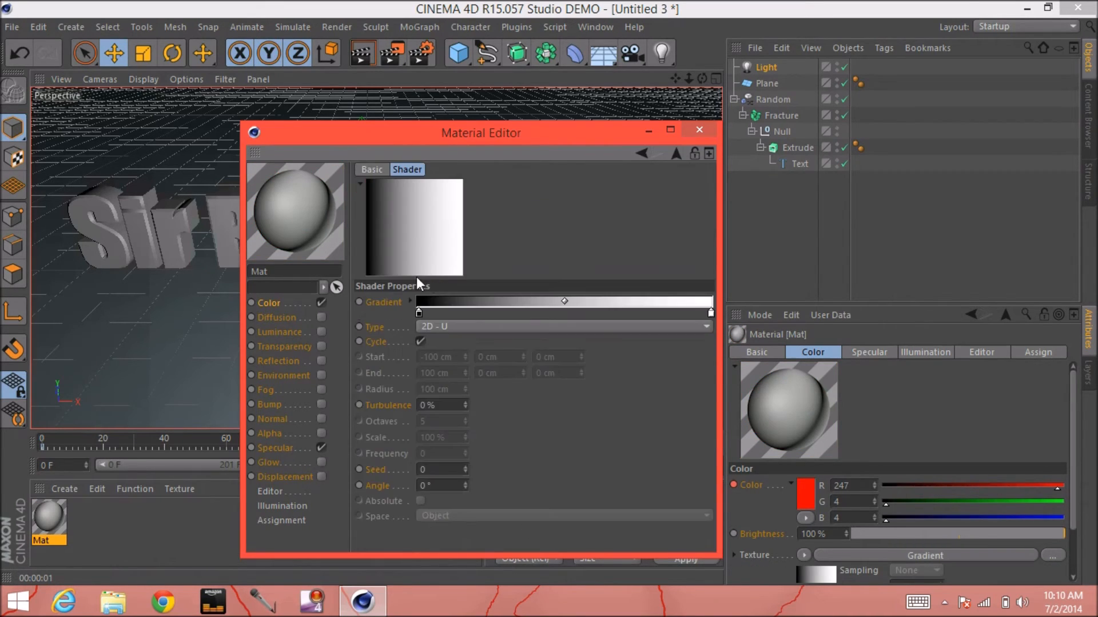
{"action": "double_click", "coordinate": [417, 313]}
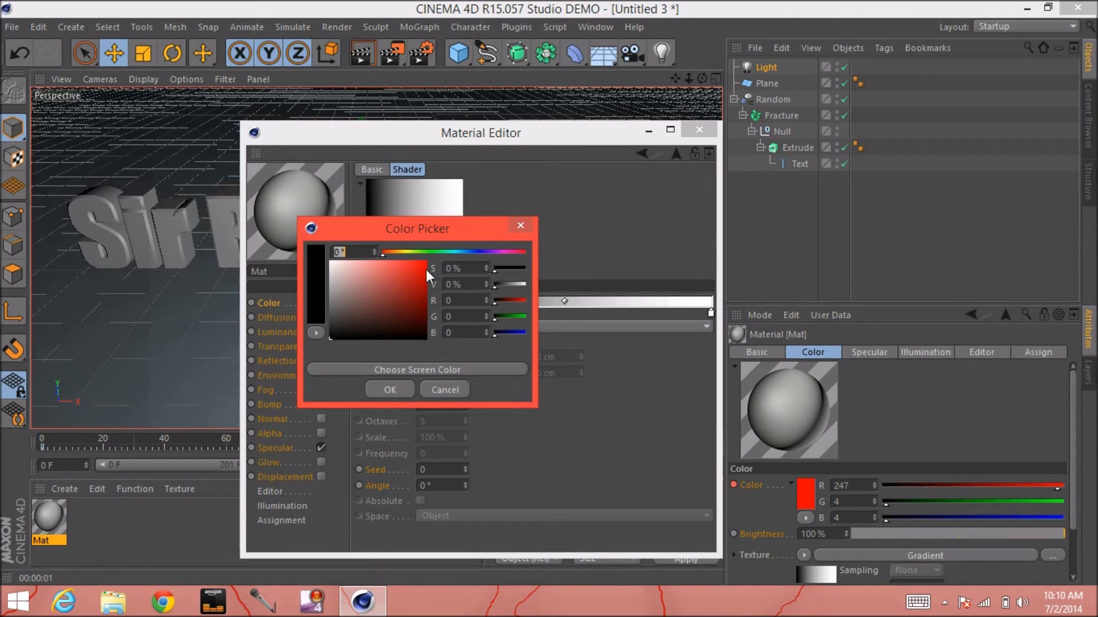
{"action": "left_click_drag", "start_coordinate": [427, 262], "coordinate": [426, 259]}
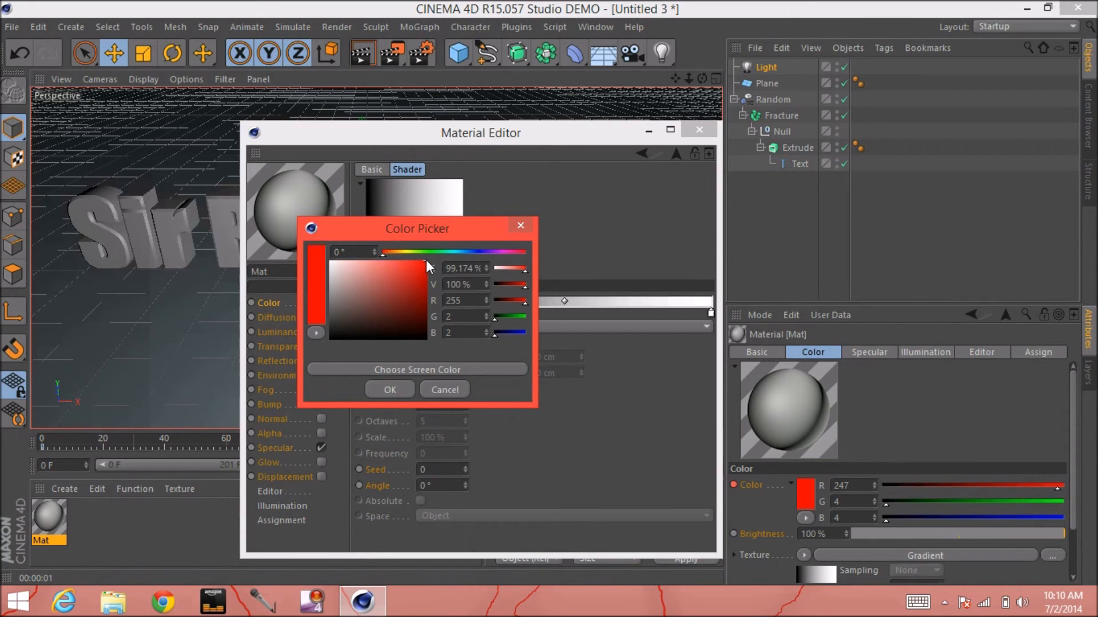
{"action": "left_click", "coordinate": [391, 392]}
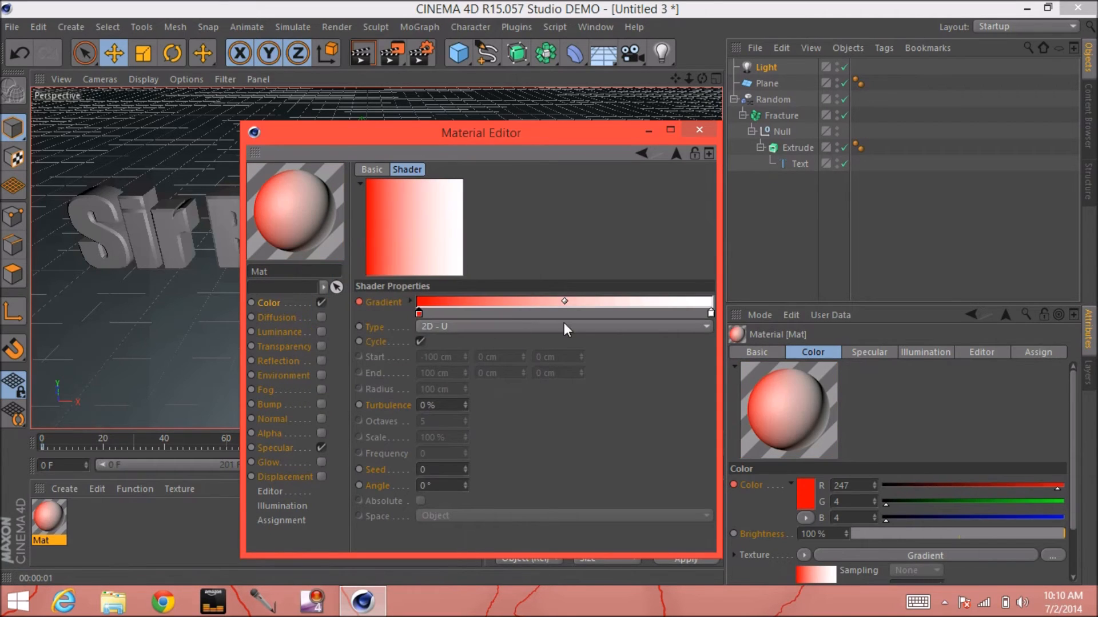
- Set the gradient's end knot to blue (R 2, G 22, B 249) and close the material editor
{"action": "double_click", "coordinate": [710, 313]}
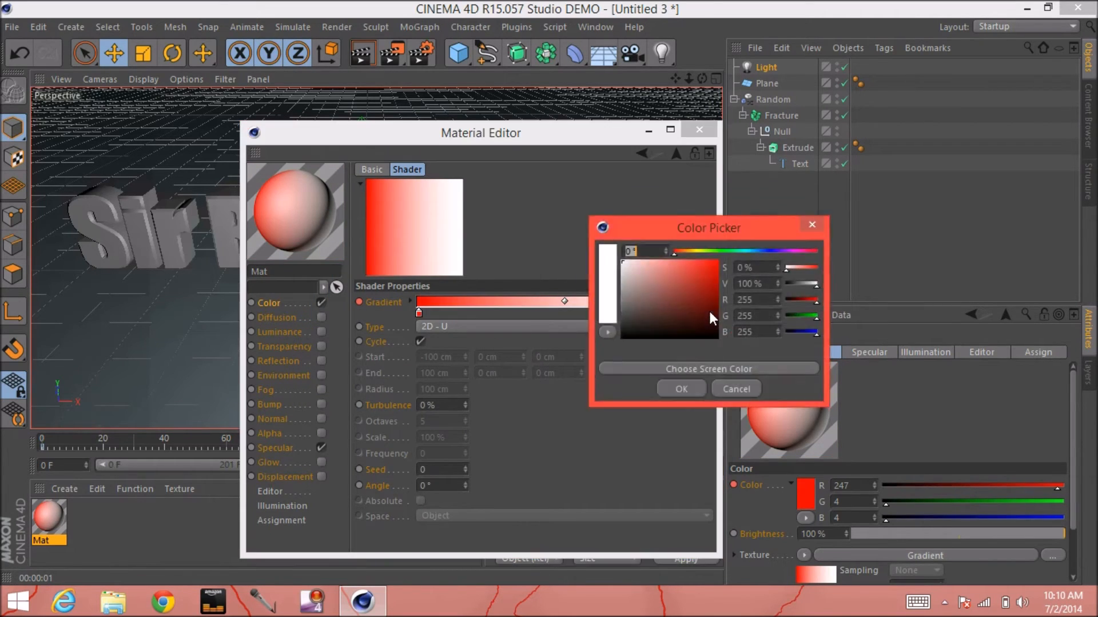
{"action": "left_click", "coordinate": [768, 251]}
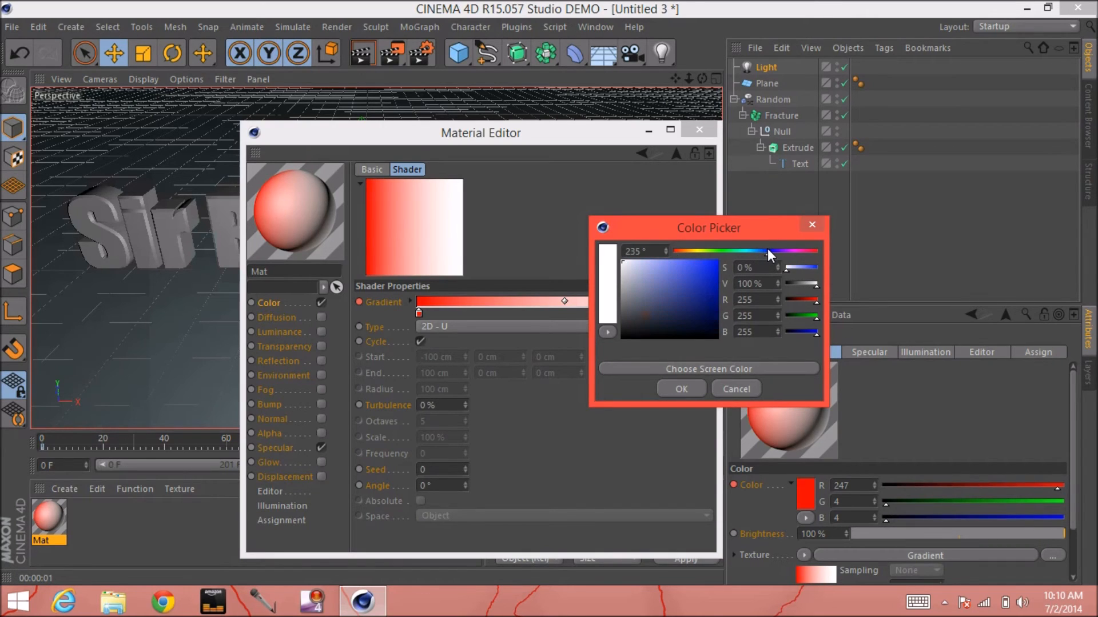
{"action": "left_click", "coordinate": [716, 262]}
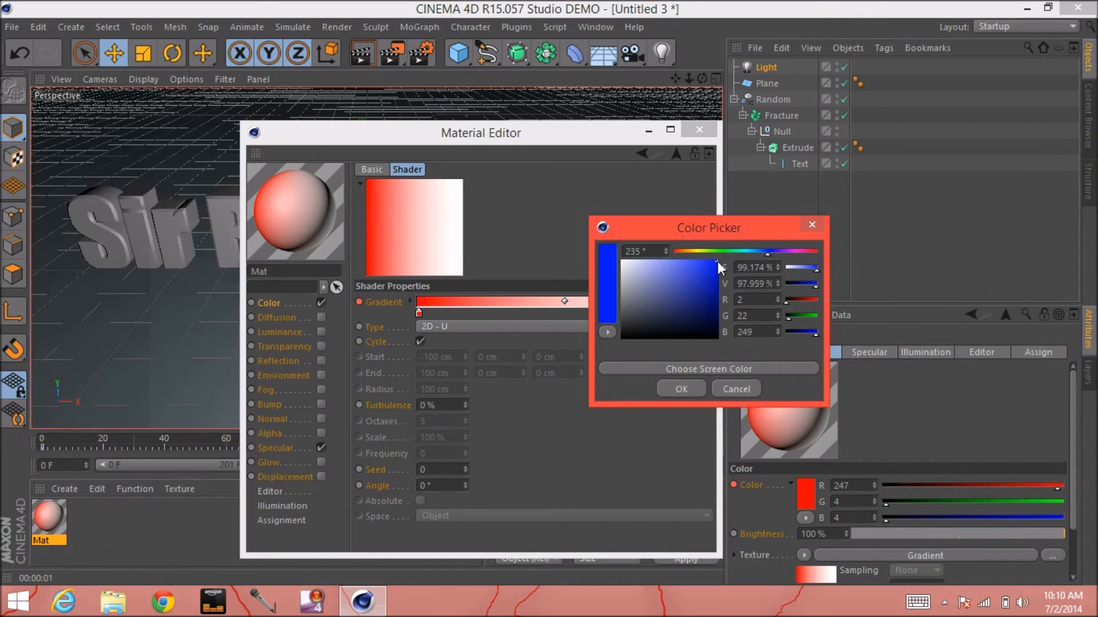
{"action": "left_click", "coordinate": [679, 390]}
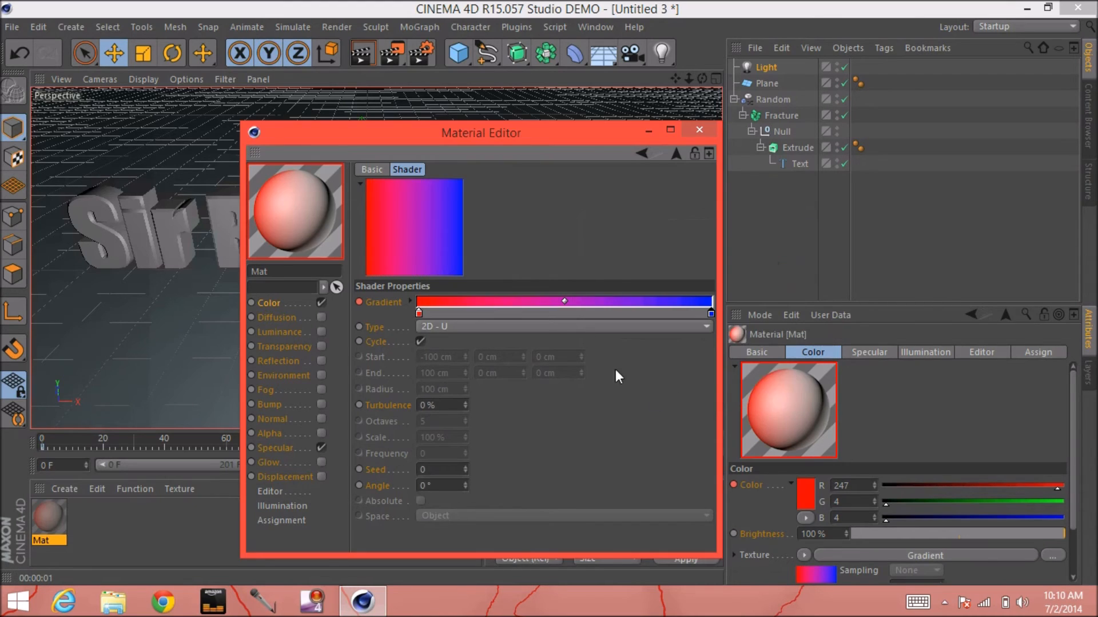
{"action": "left_click", "coordinate": [704, 134]}
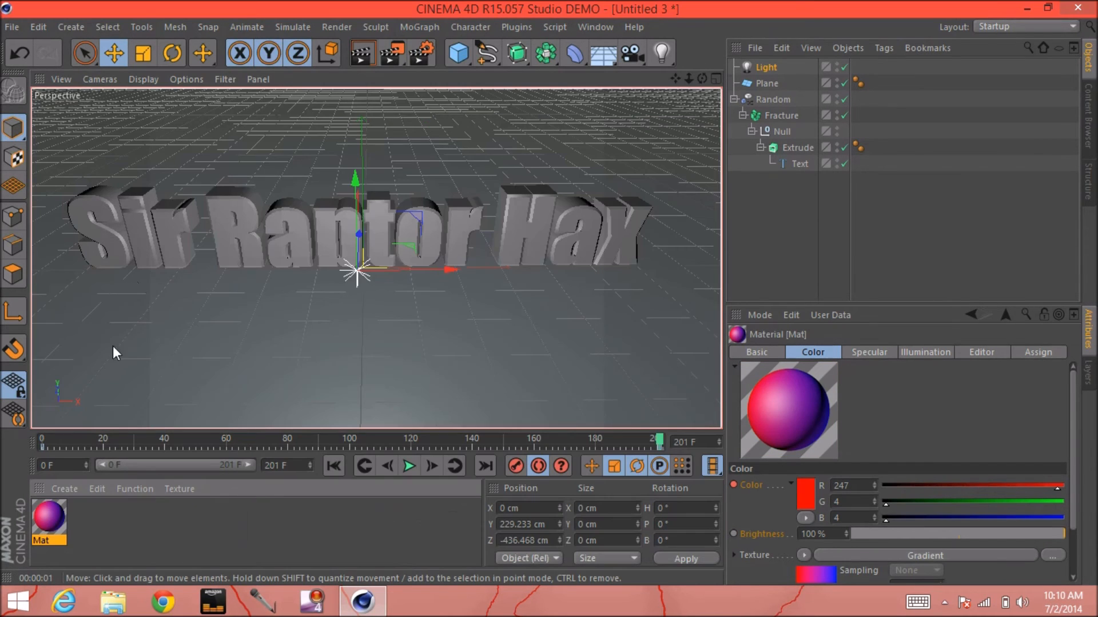
- Apply the gradient material to the fractured text and render the view
{"action": "left_click_drag", "start_coordinate": [47, 523], "coordinate": [265, 222]}
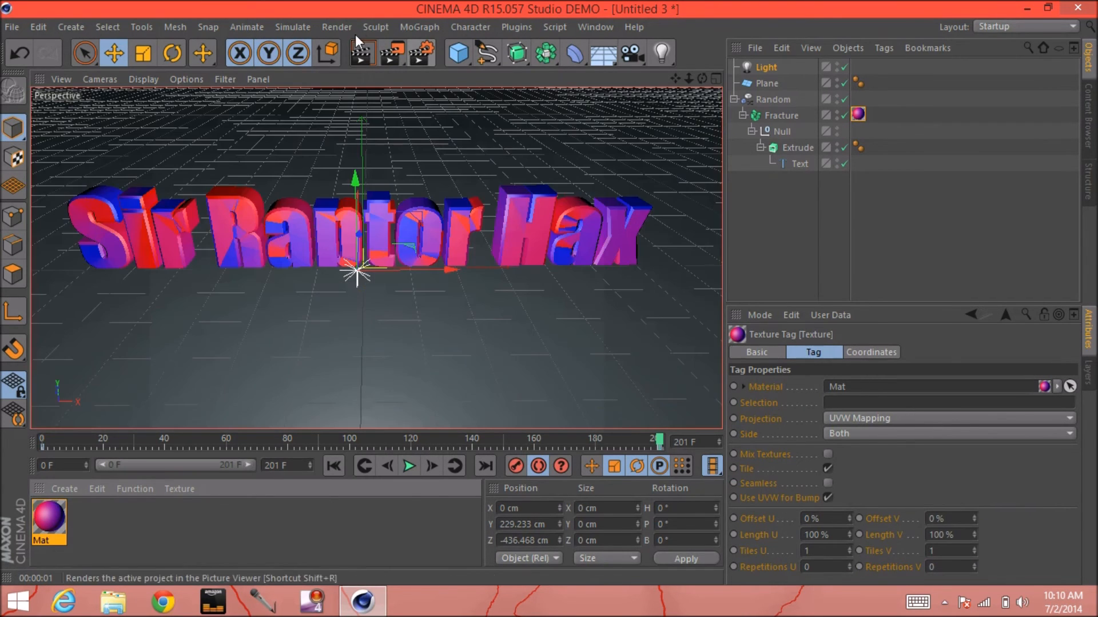
{"action": "left_click", "coordinate": [359, 53]}
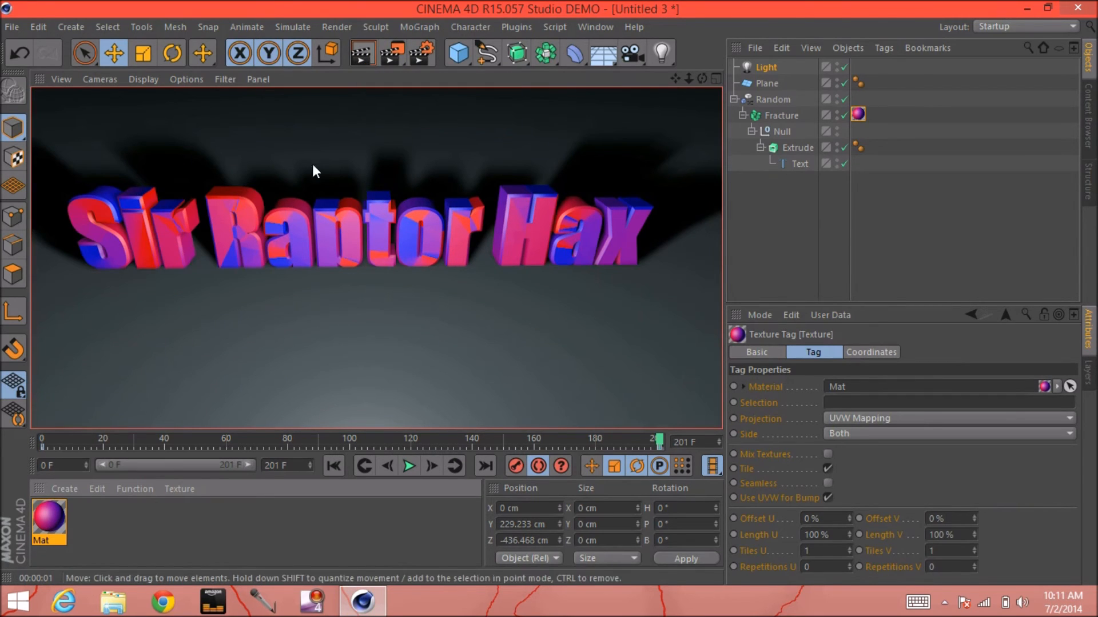
- Play the animation, stop it at frame 0, and render the view to check the text at that frame
{"action": "left_click", "coordinate": [407, 469]}
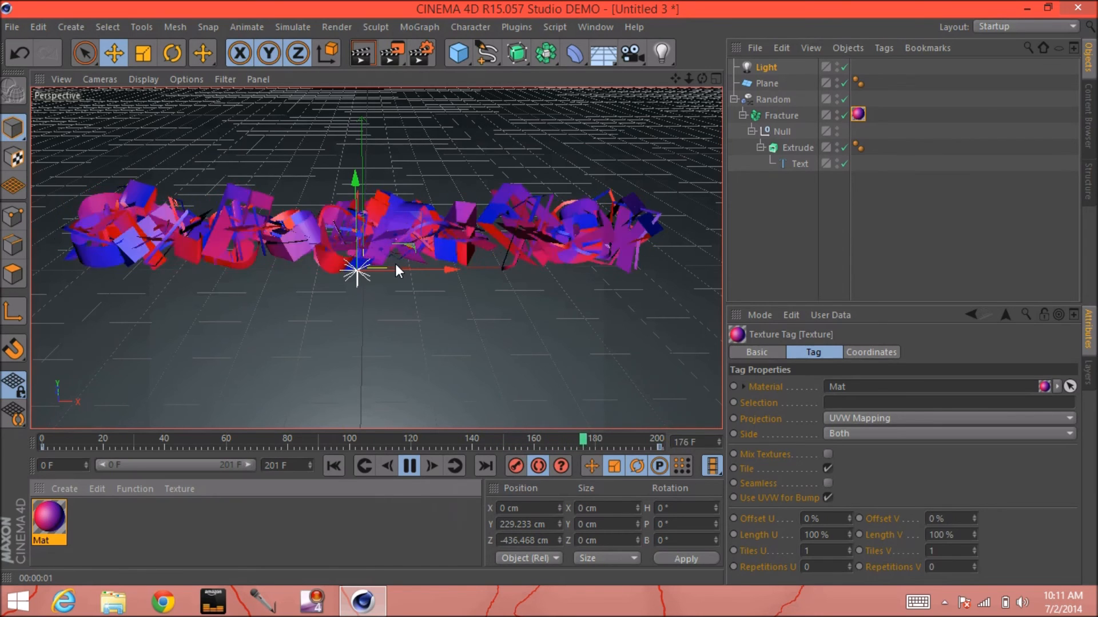
{"action": "left_click", "coordinate": [410, 466]}
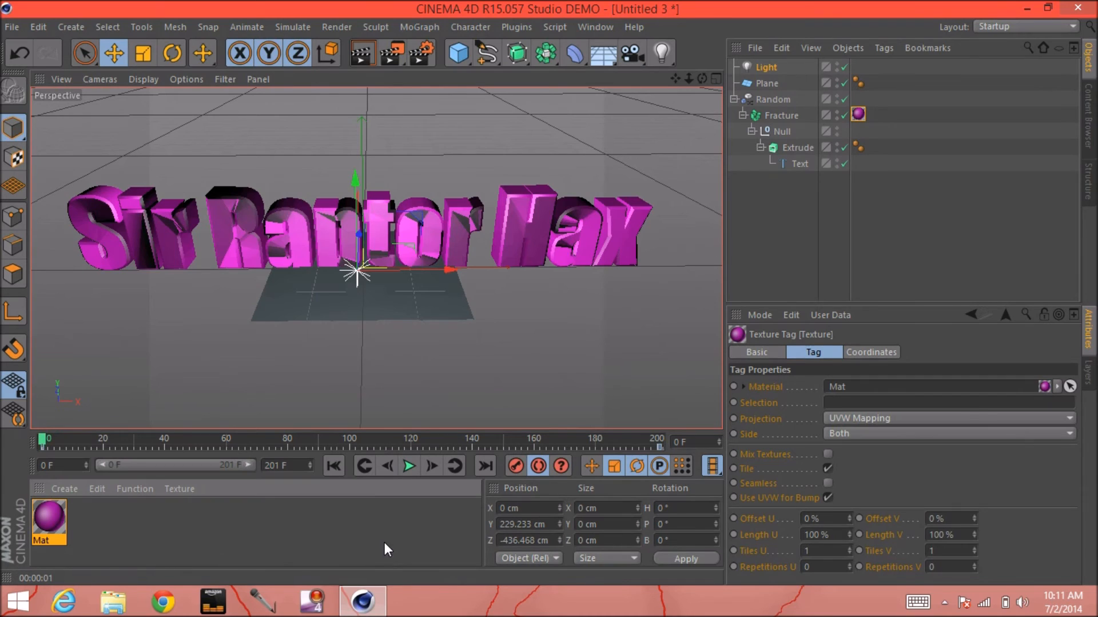
{"action": "left_click", "coordinate": [371, 55]}
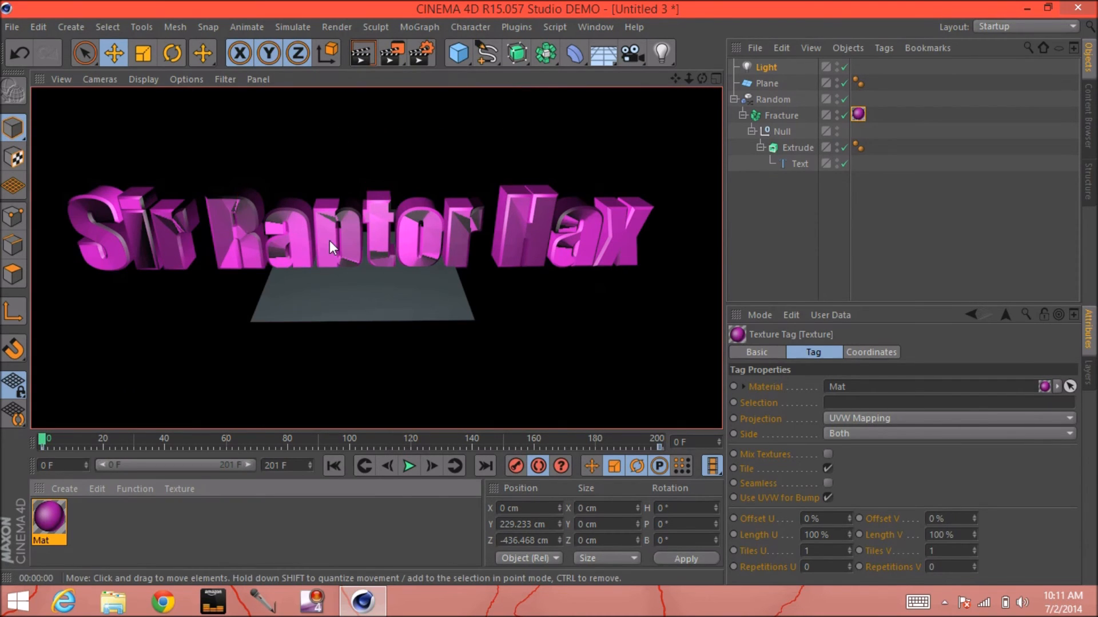
- Reopen the material at frame 0 and set its base color to red (R 247, G 0, B 0)
{"action": "double_click", "coordinate": [46, 518]}
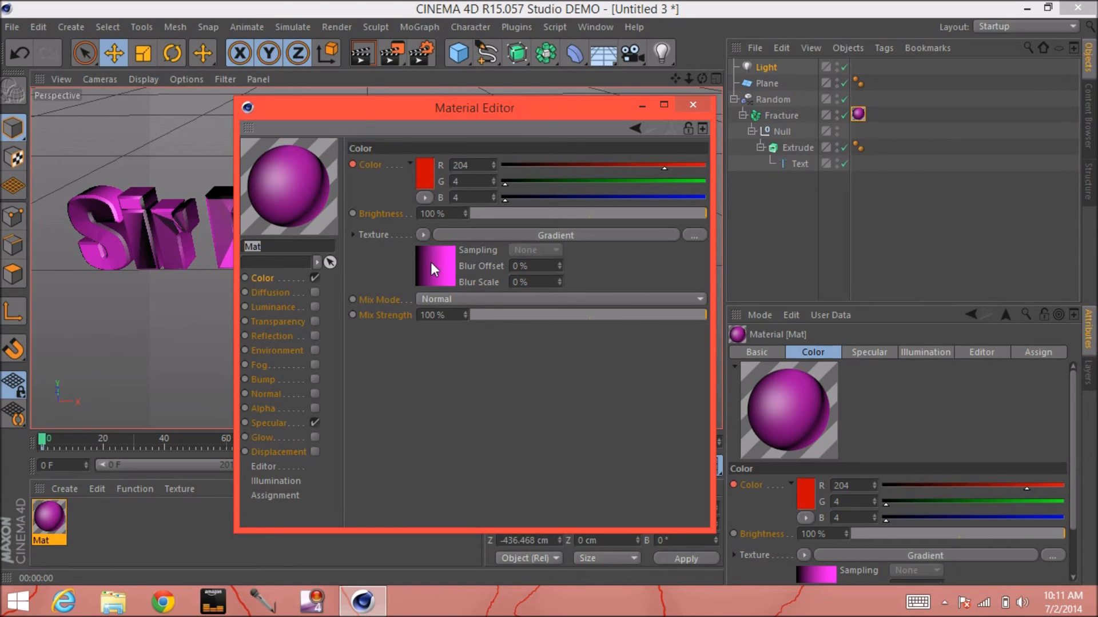
{"action": "left_click", "coordinate": [424, 180]}
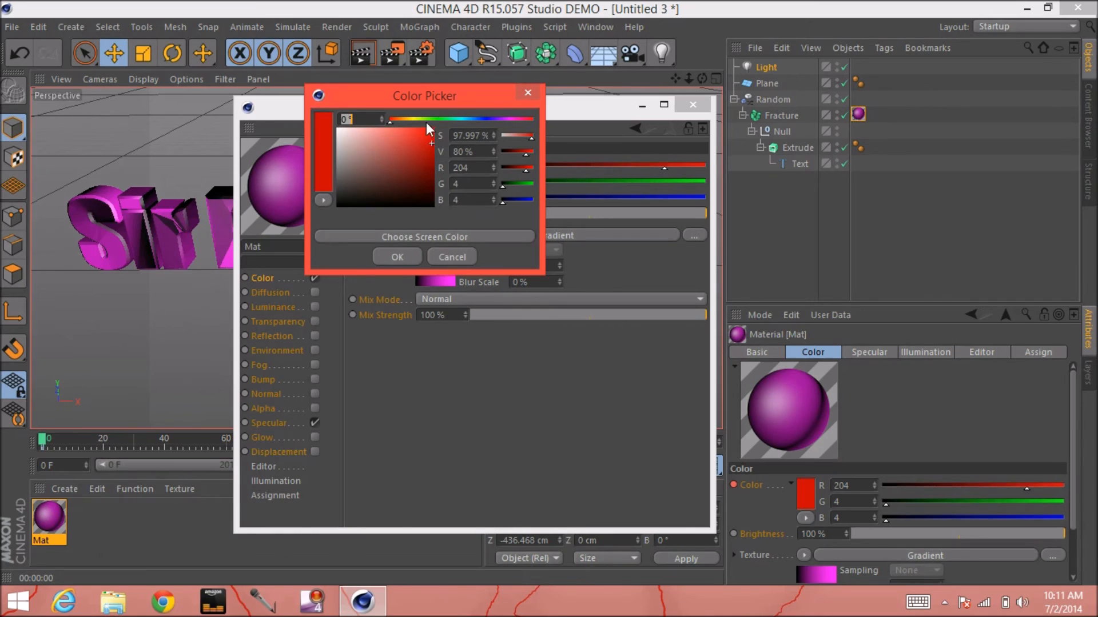
{"action": "left_click", "coordinate": [426, 122]}
{"action": "left_click", "coordinate": [434, 130]}
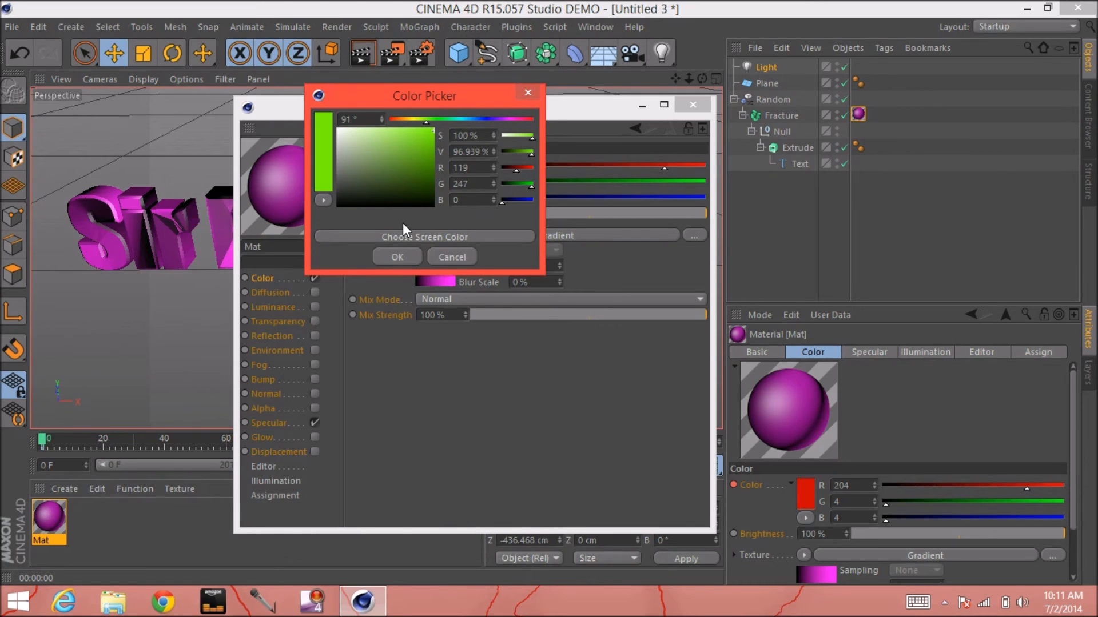
{"action": "left_click", "coordinate": [389, 120]}
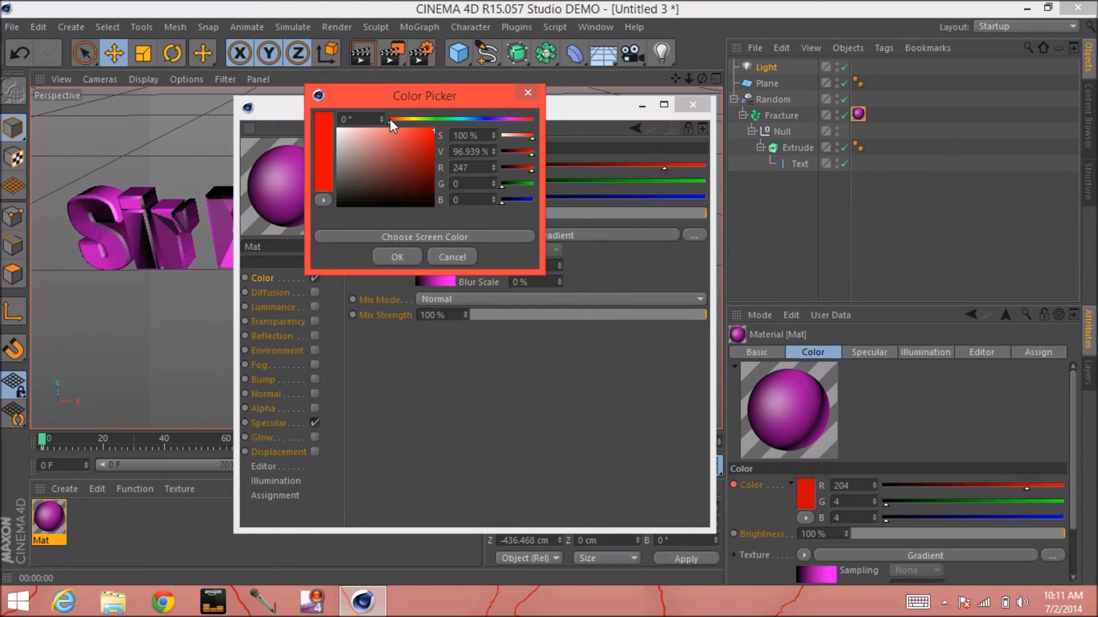
{"action": "left_click", "coordinate": [405, 253]}
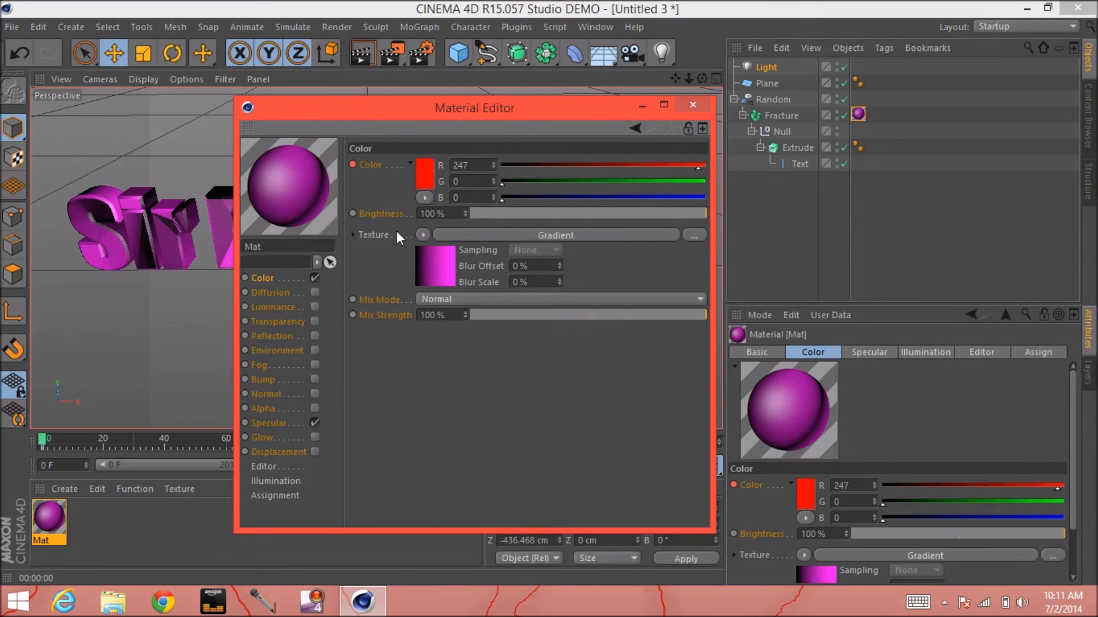
- Close the Material Editor
{"action": "right_click", "coordinate": [418, 235]}
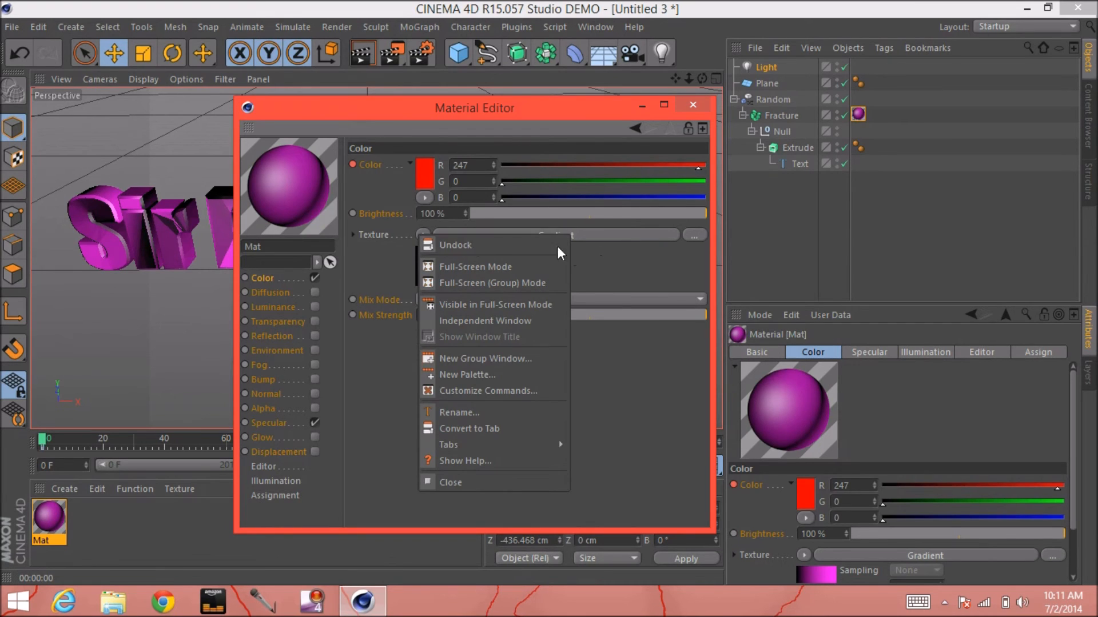
{"action": "left_click", "coordinate": [528, 245]}
{"action": "right_click", "coordinate": [427, 234]}
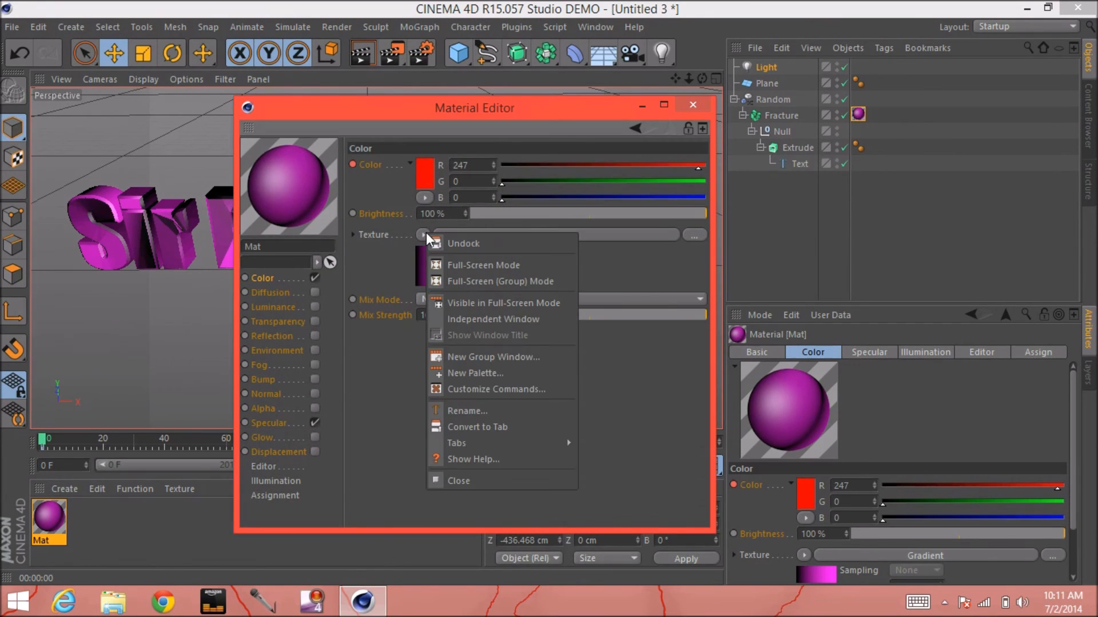
{"action": "left_click", "coordinate": [685, 112]}
{"action": "left_click", "coordinate": [690, 105]}
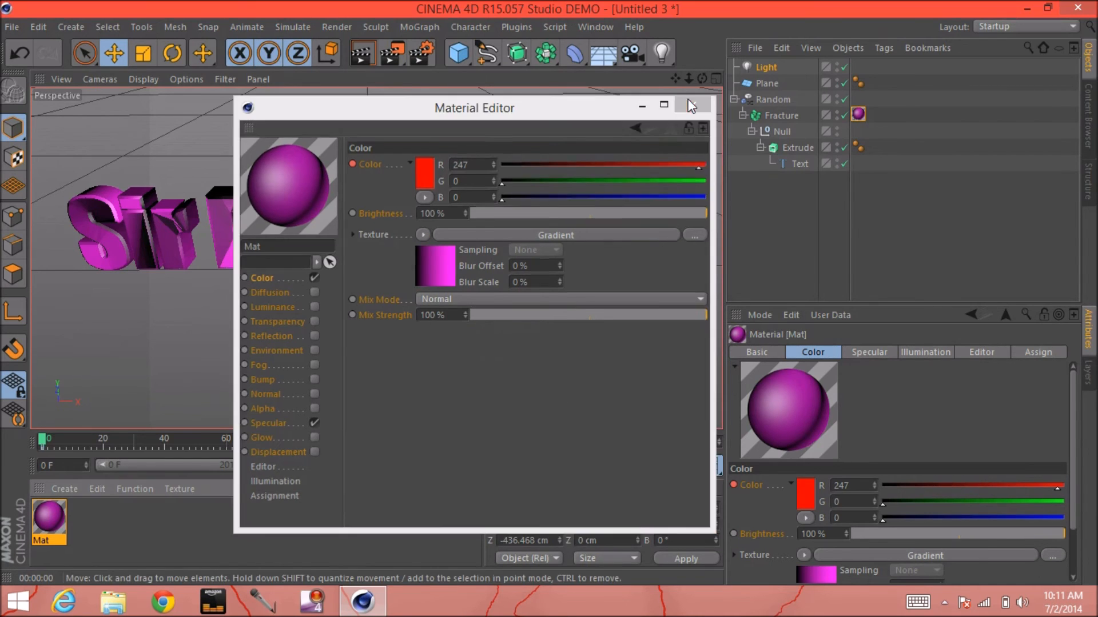
- In the render output settings, set the frame range to Manual with the end frame at 202
{"action": "left_click", "coordinate": [418, 49]}
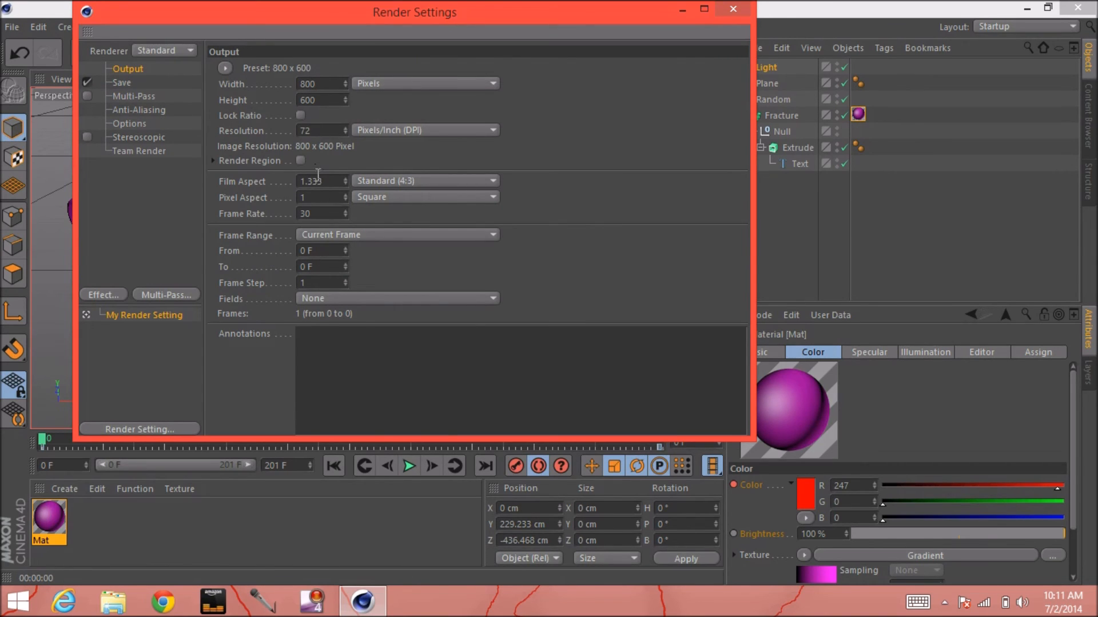
{"action": "right_click", "coordinate": [321, 233]}
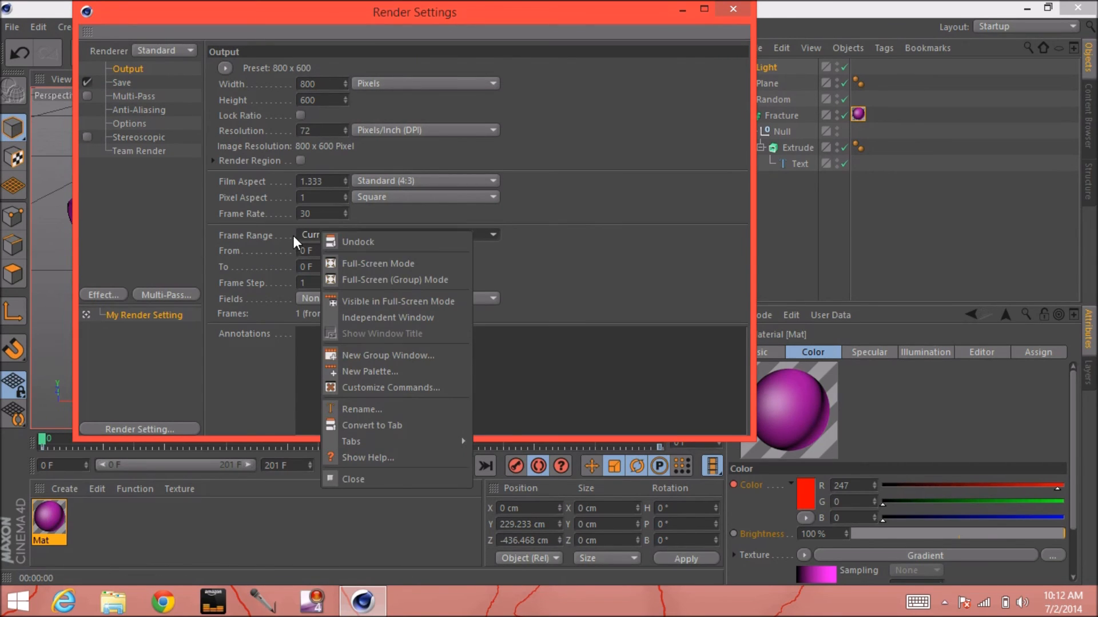
{"action": "left_click", "coordinate": [293, 236]}
{"action": "left_click", "coordinate": [306, 233]}
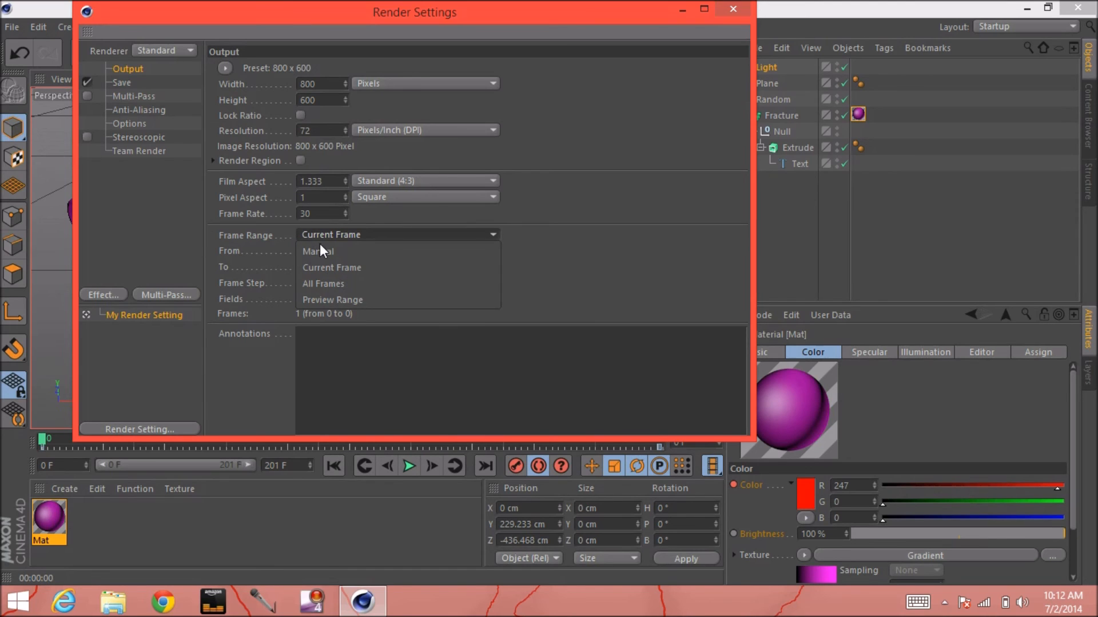
{"action": "left_click", "coordinate": [461, 252]}
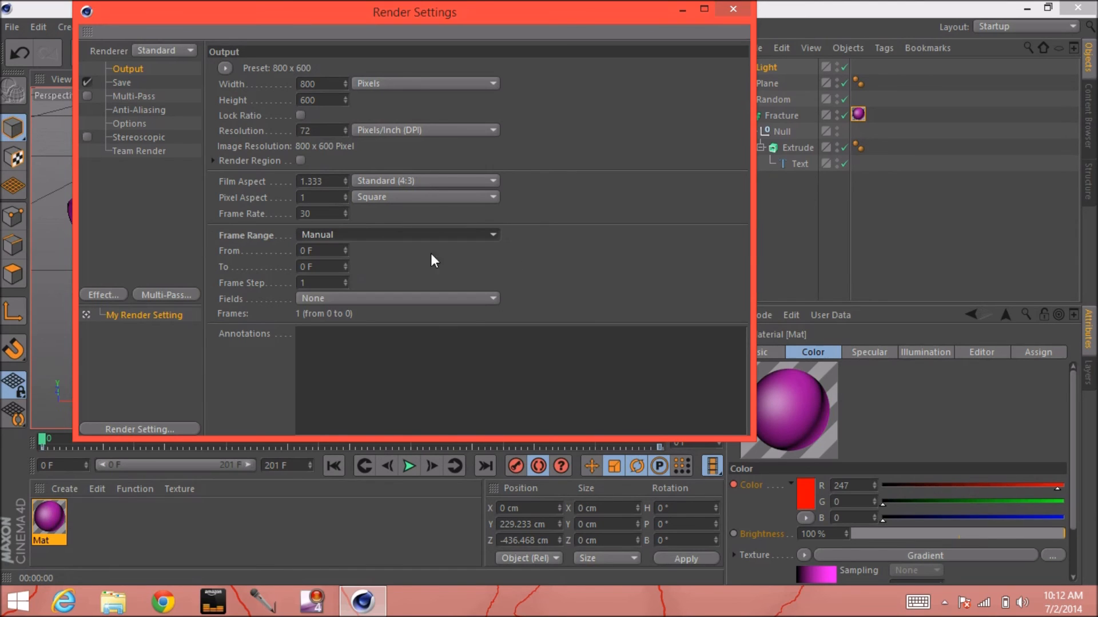
{"action": "left_click", "coordinate": [307, 267]}
{"action": "type", "text": "202"}
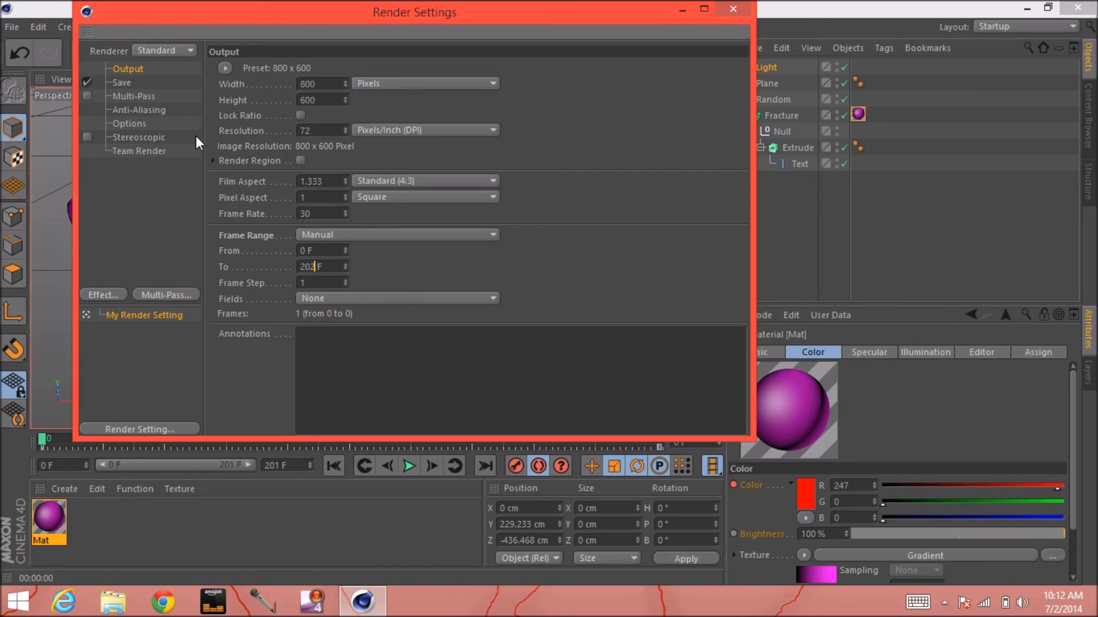
- Set the render's save format to AVI Movie and close the render settings
{"action": "left_click", "coordinate": [139, 82]}
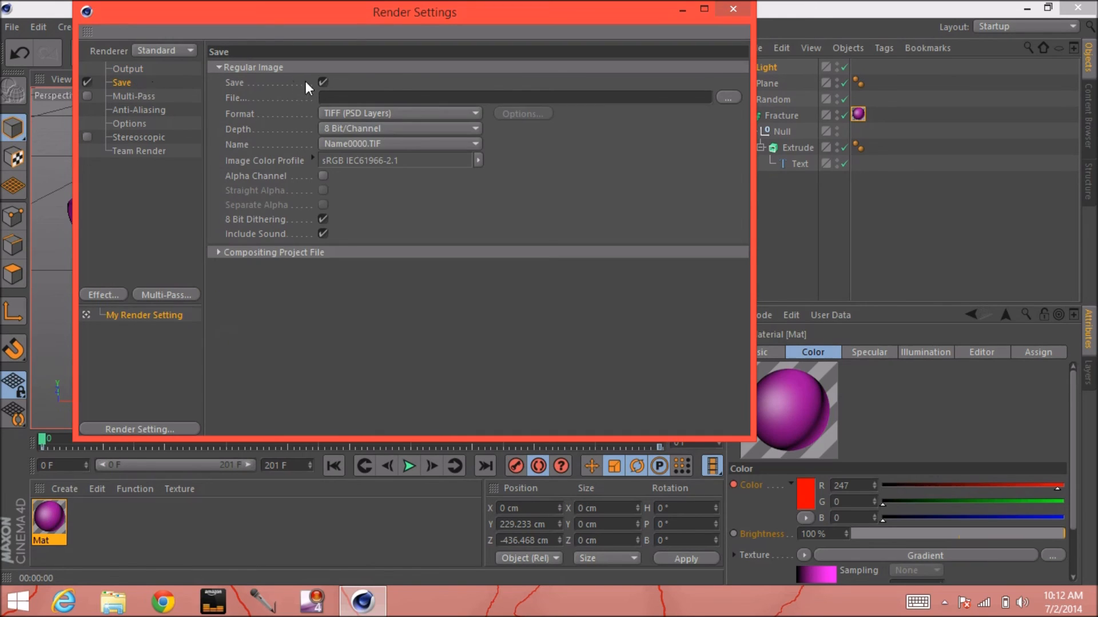
{"action": "left_click", "coordinate": [342, 114]}
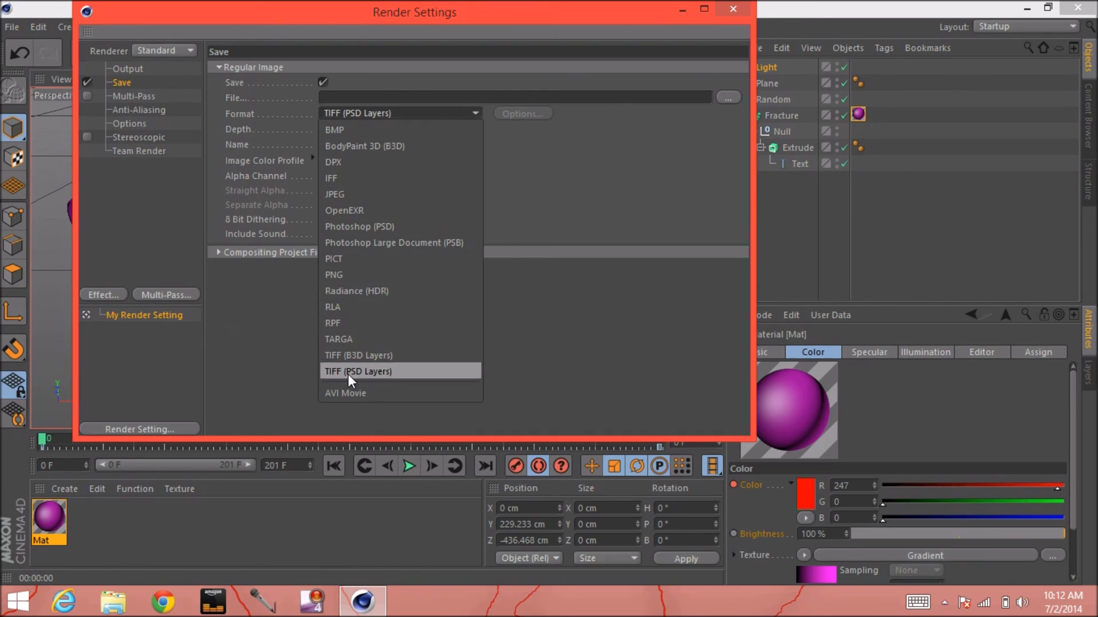
{"action": "left_click", "coordinate": [345, 392]}
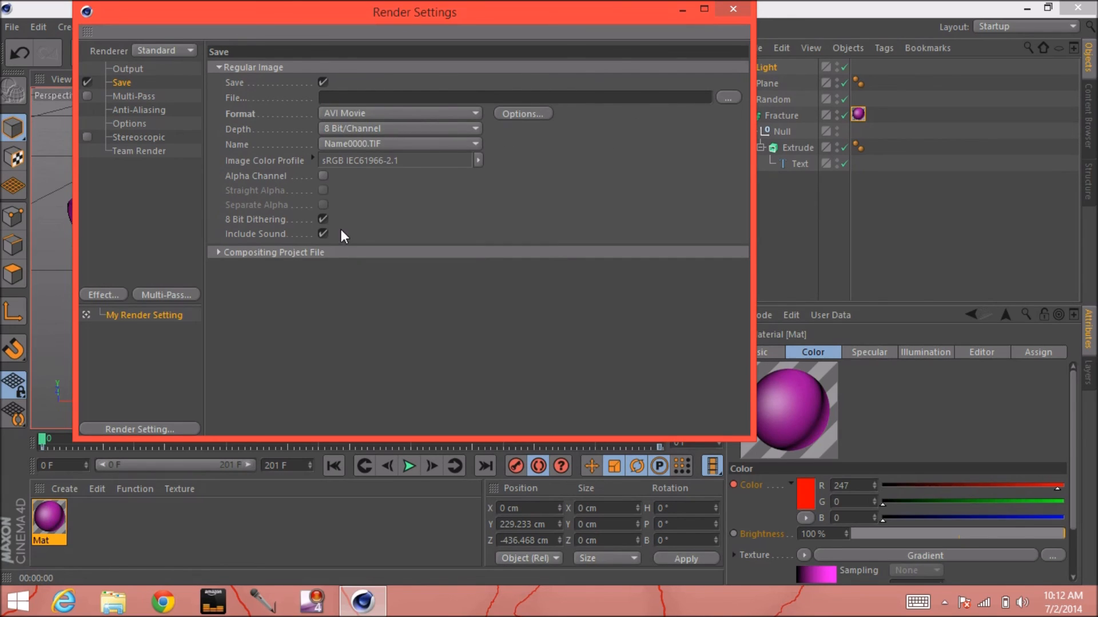
{"action": "left_click", "coordinate": [731, 11]}
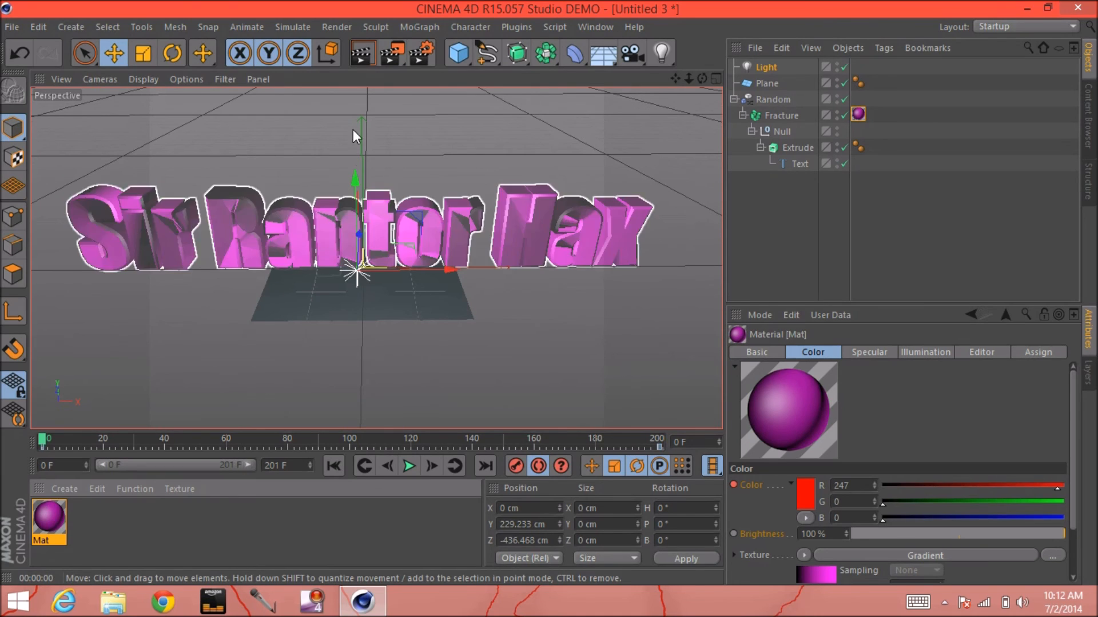
- Enlarge the floor plane to 10000 cm width and 10000 cm height and render the view
{"action": "left_click", "coordinate": [366, 50]}
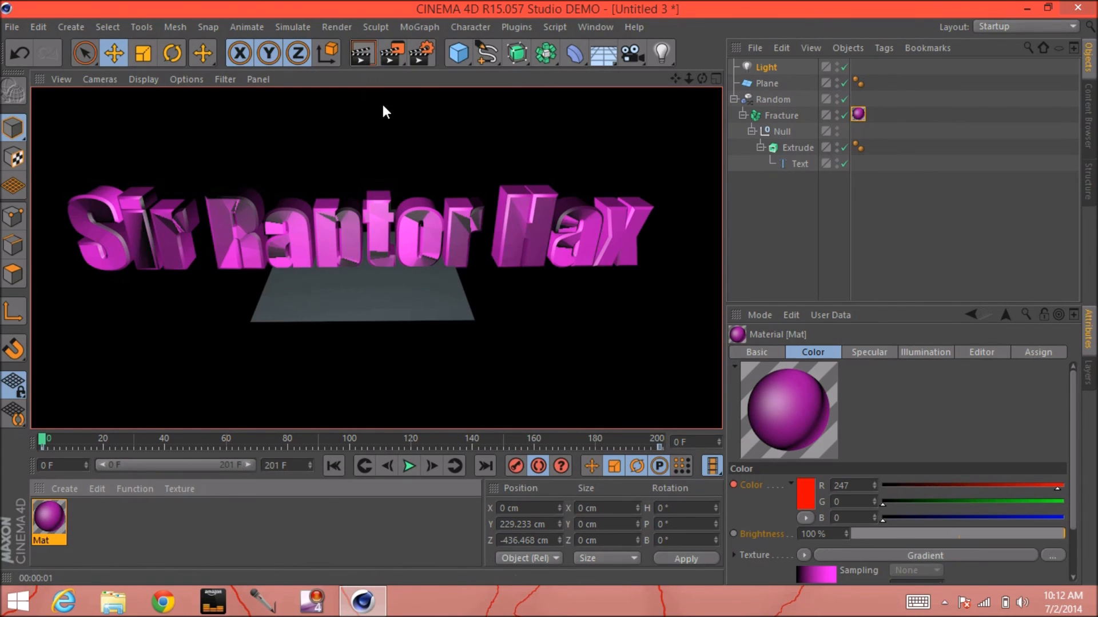
{"action": "left_click", "coordinate": [403, 133]}
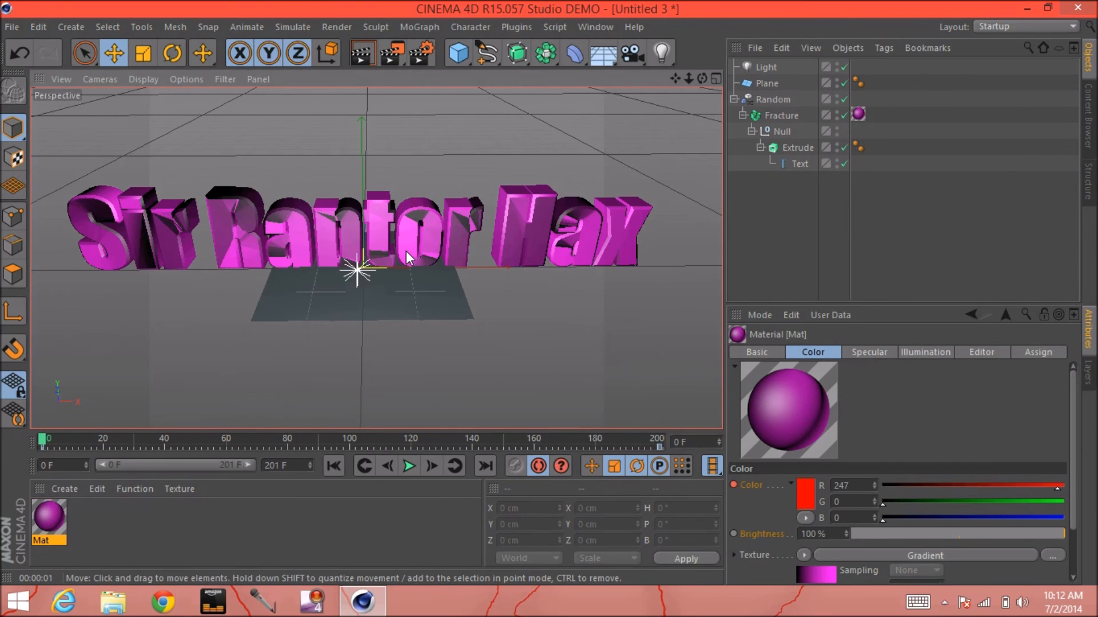
{"action": "left_click", "coordinate": [765, 82]}
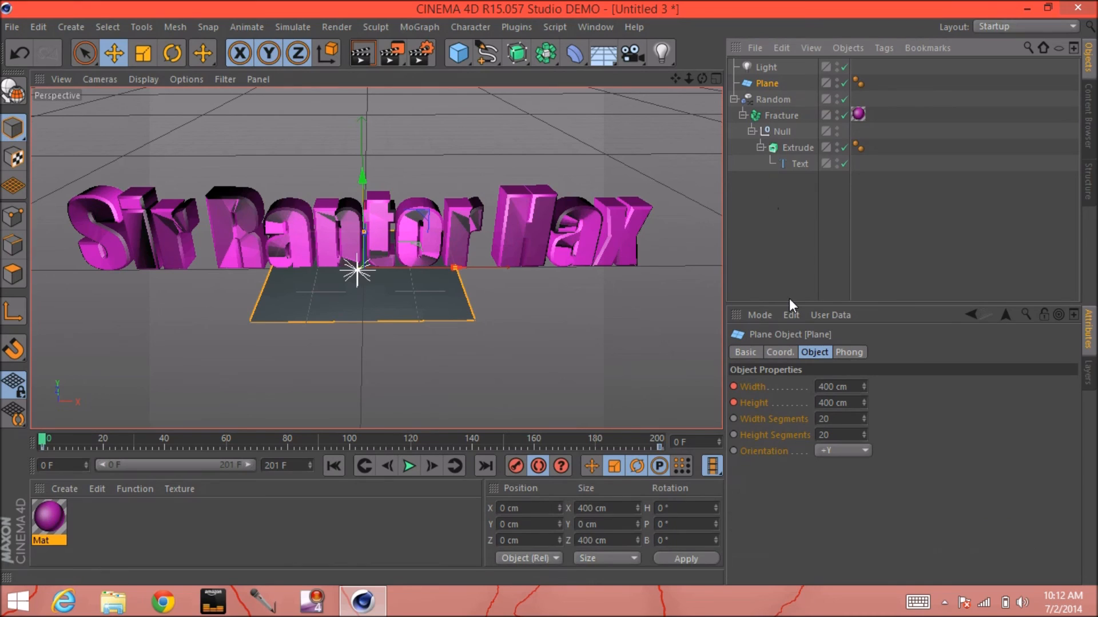
{"action": "left_click", "coordinate": [824, 387]}
{"action": "key", "text": "BackSpace"}
{"action": "type", "text": "100"}
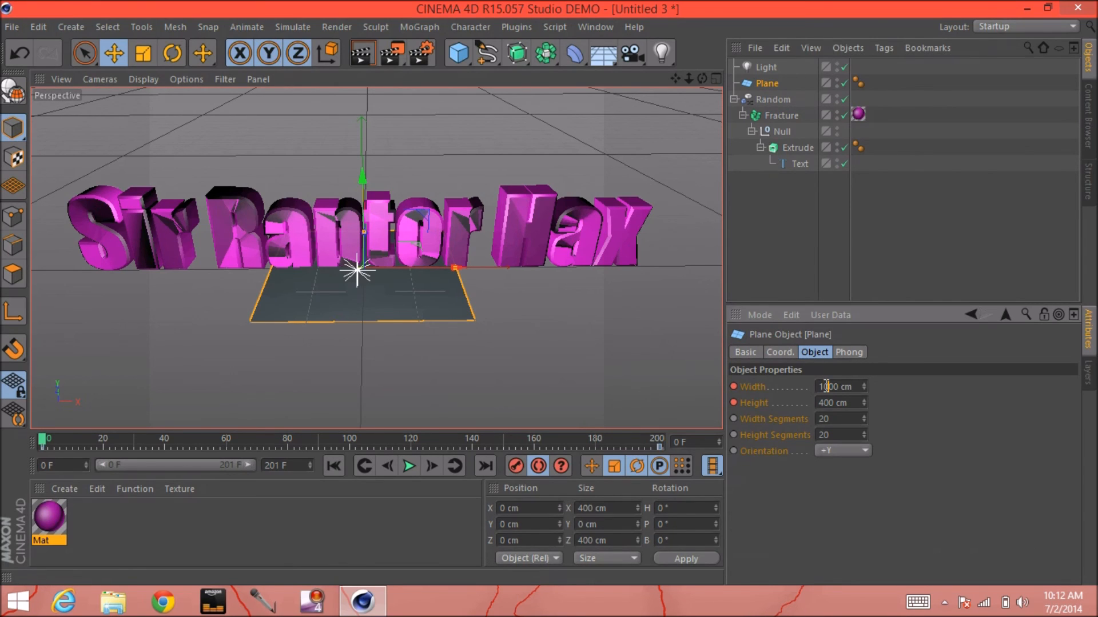
{"action": "left_click", "coordinate": [821, 402]}
{"action": "key", "text": "BackSpace"}
{"action": "type", "text": "100"}
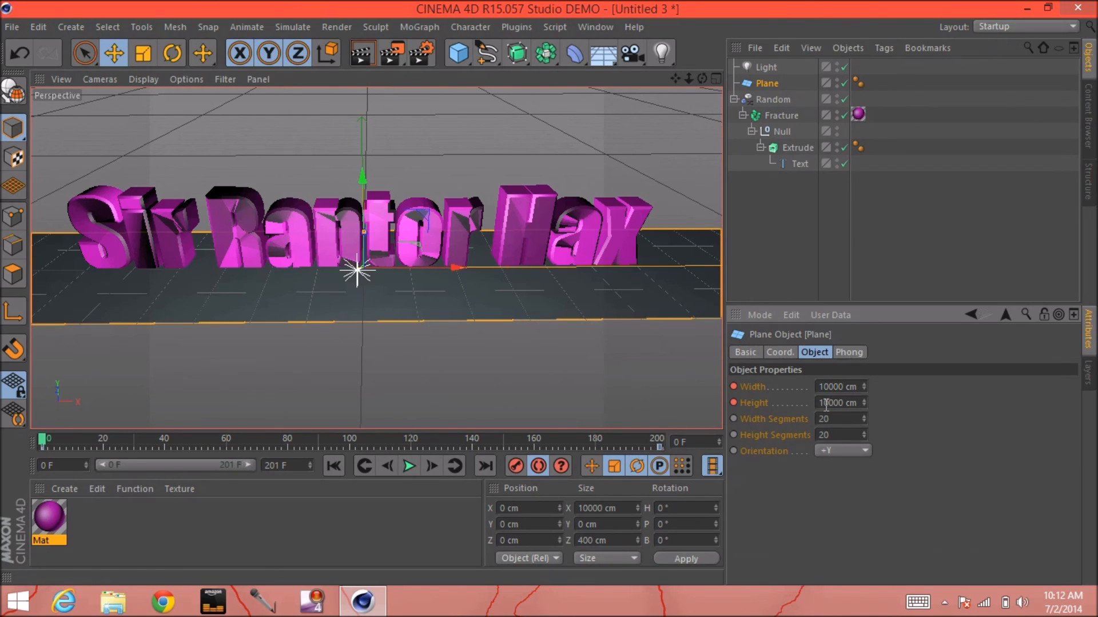
{"action": "key", "text": "Return"}
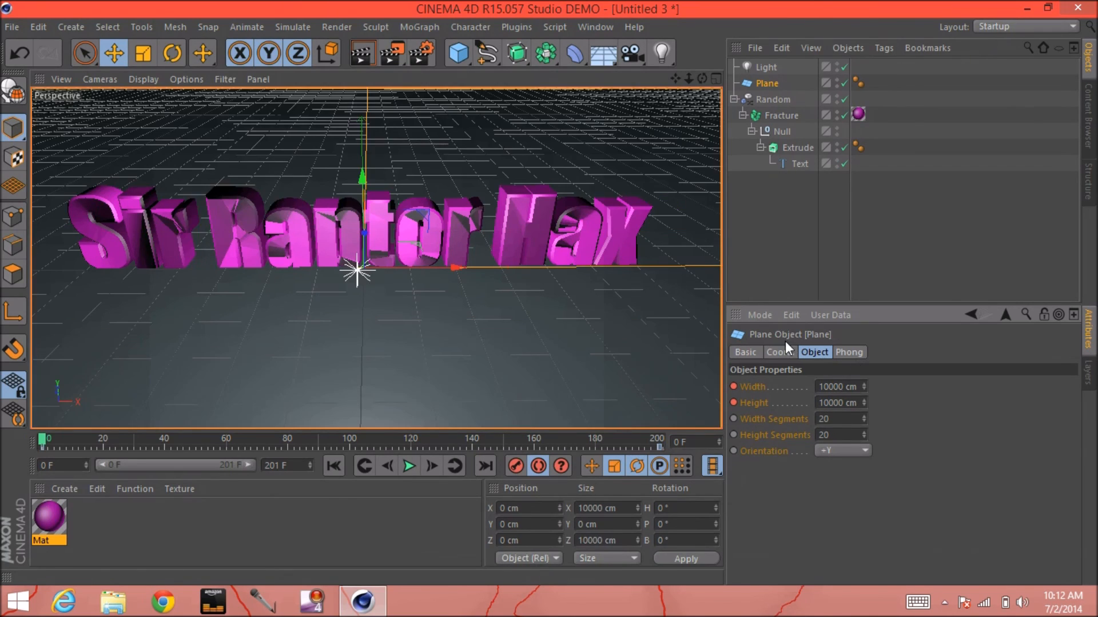
{"action": "left_click", "coordinate": [354, 48]}
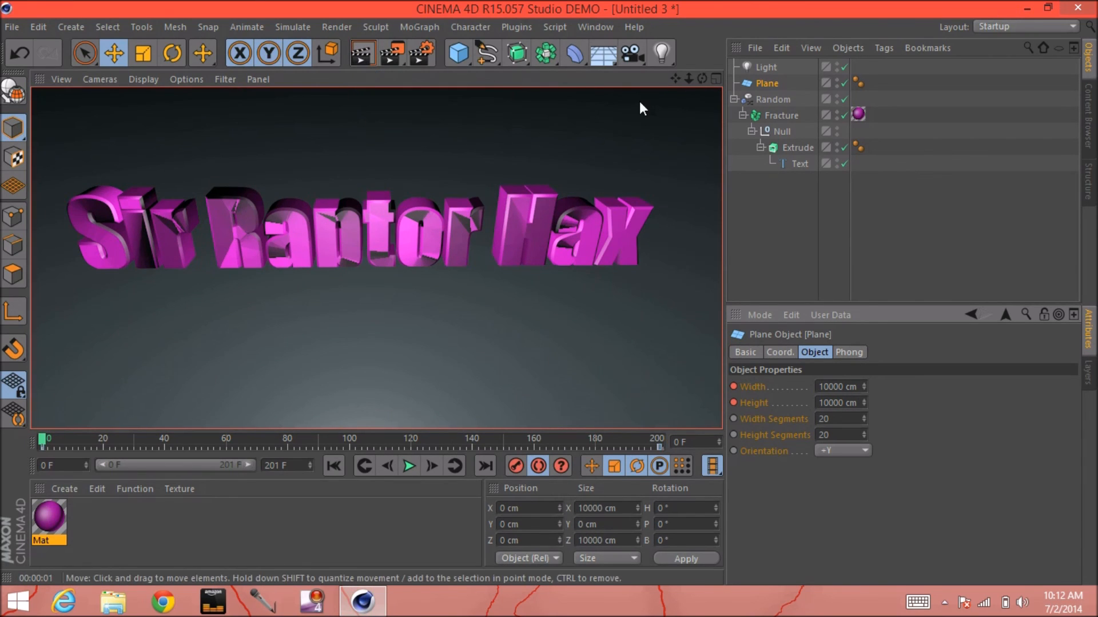
- Set the light's shadow type to Shadow Maps (Soft) and render the view to check the shadows
{"action": "left_click", "coordinate": [770, 66]}
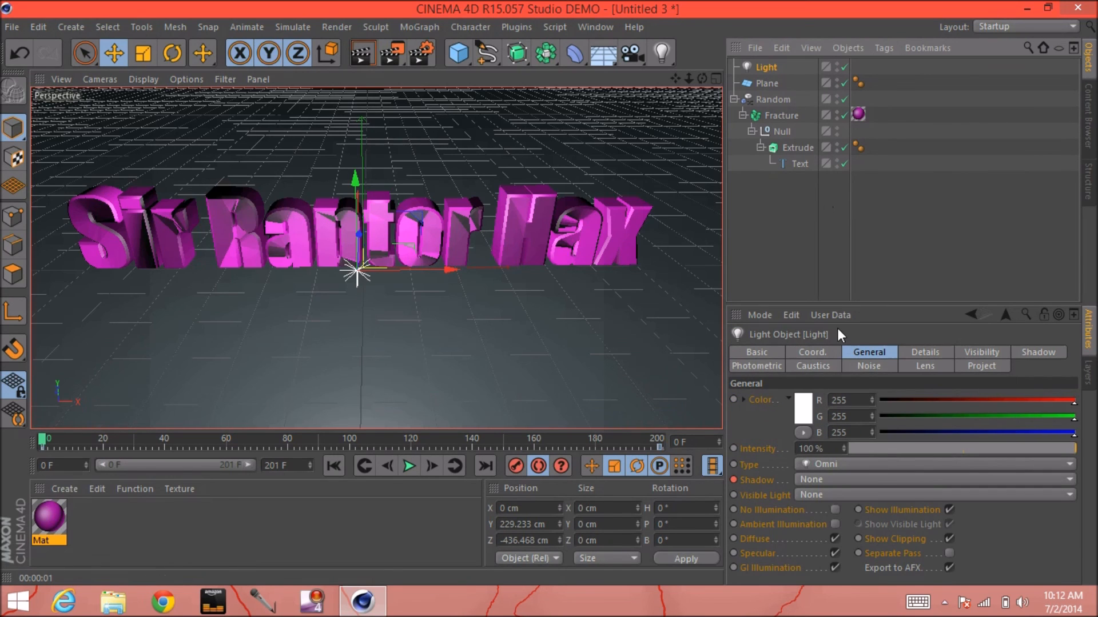
{"action": "left_click", "coordinate": [818, 481]}
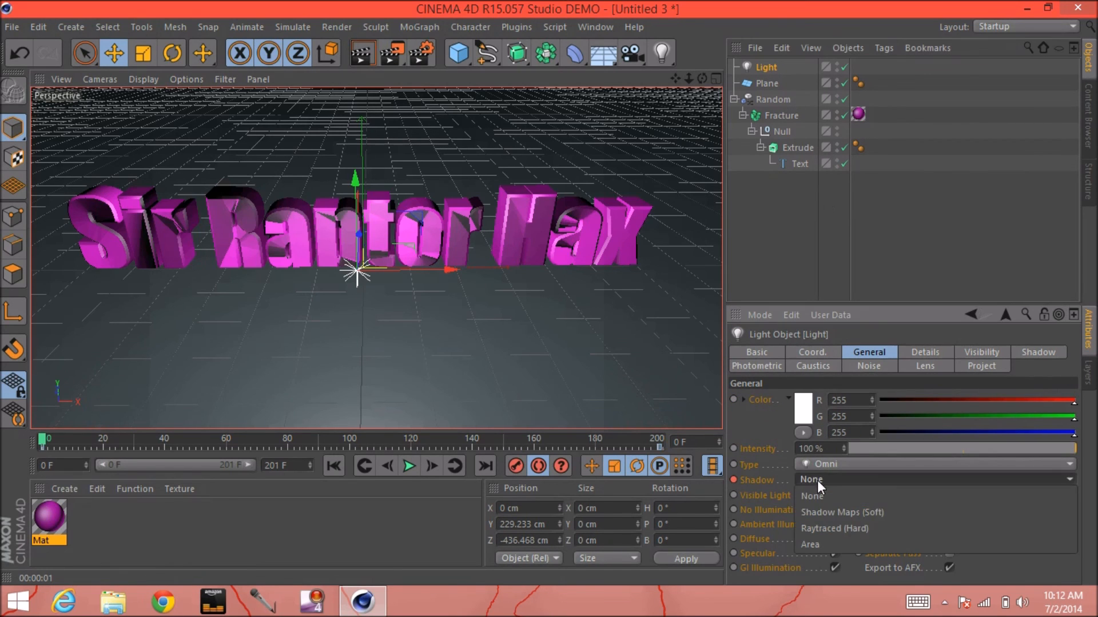
{"action": "left_click", "coordinate": [825, 509]}
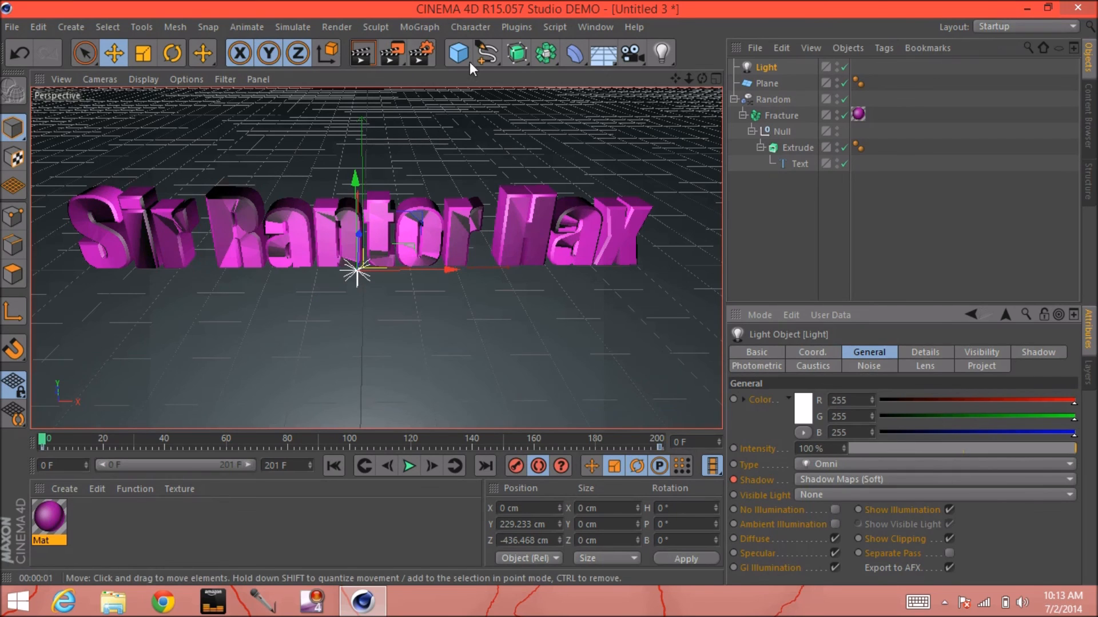
{"action": "left_click", "coordinate": [357, 51]}
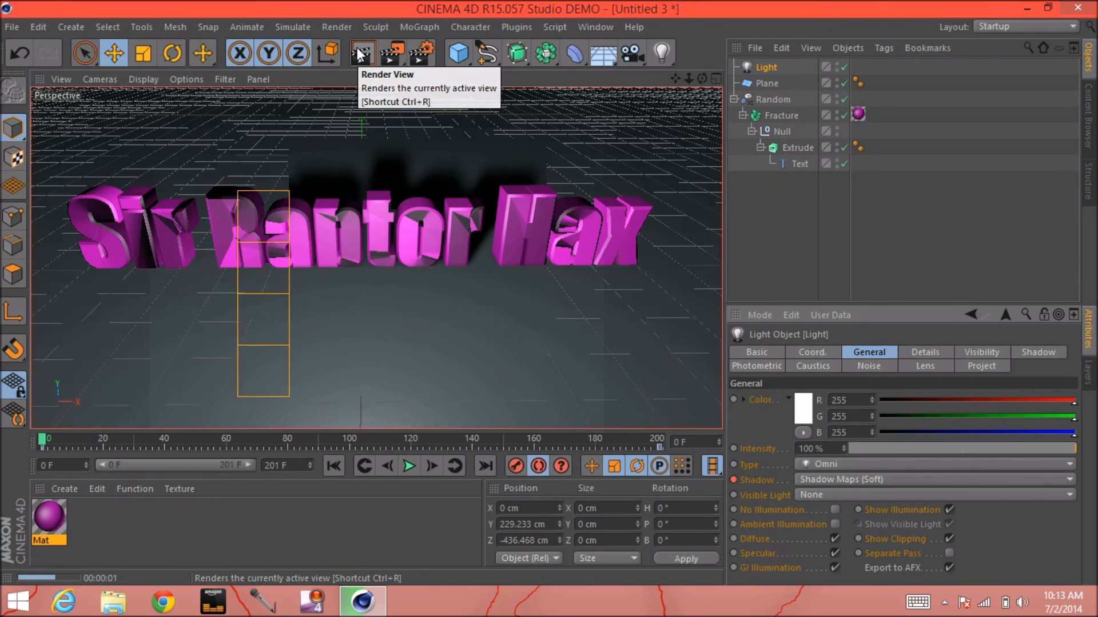
- Play the animation to review the fractured text's motion and colors, and stop it at frame 5
{"action": "left_click", "coordinate": [409, 466]}
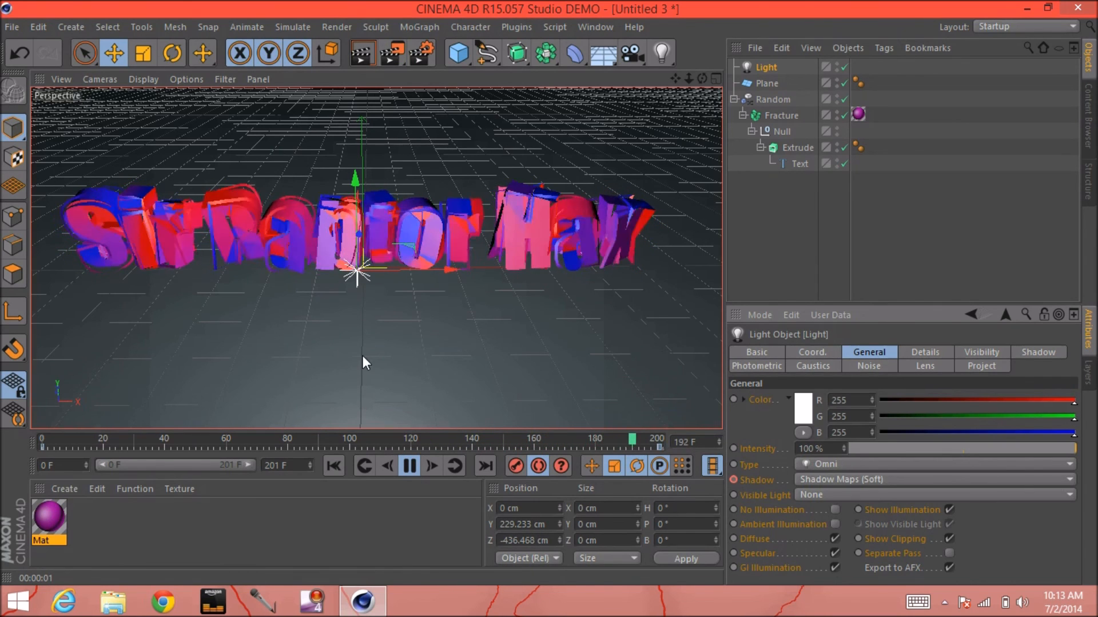
{"action": "left_click", "coordinate": [413, 466]}
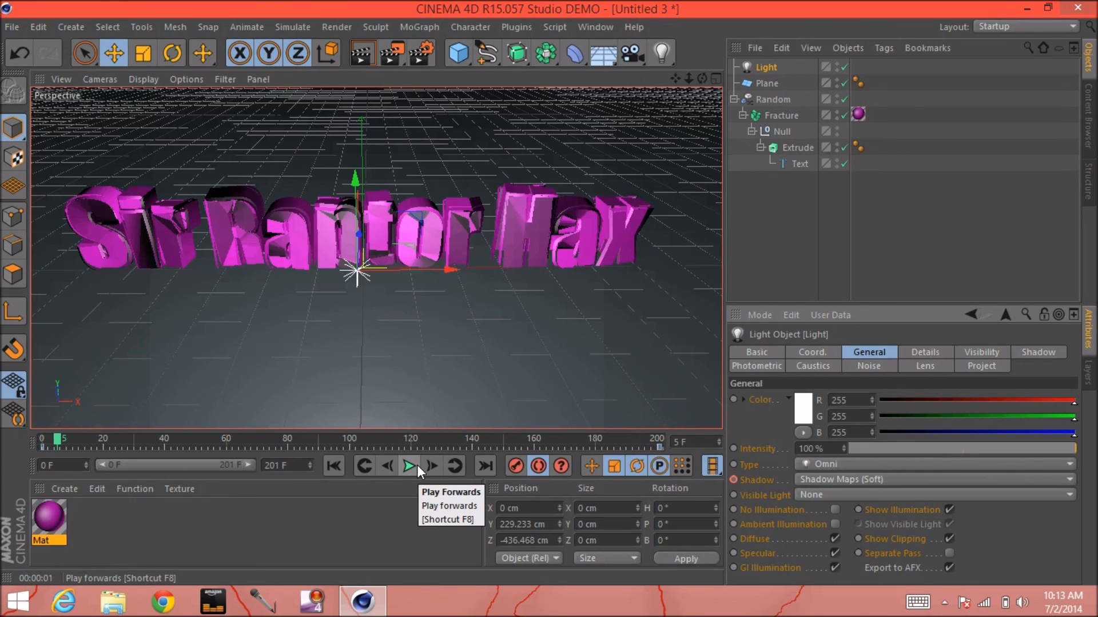